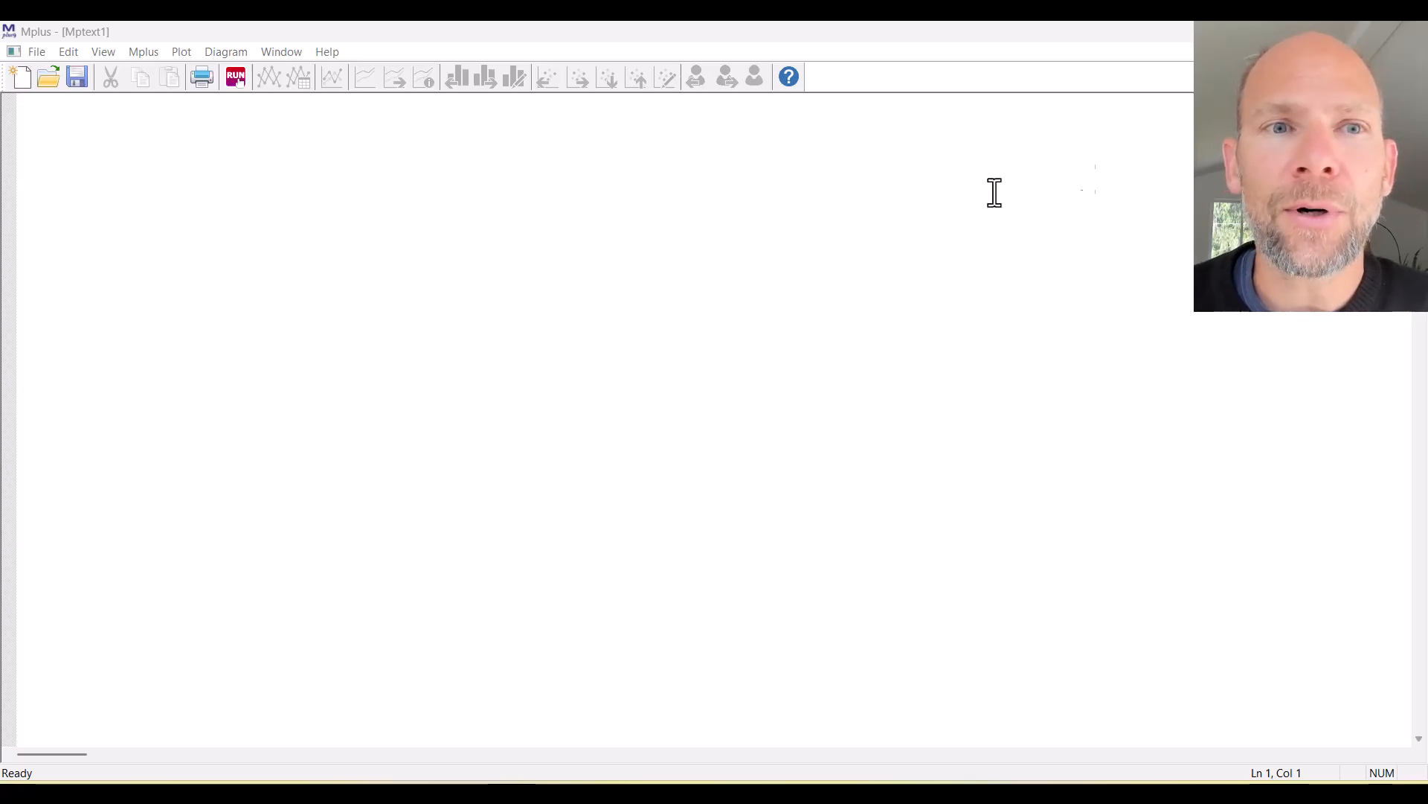
Launch the Diagrammer to get a blank Diagram1 beside a new Input1 template.
left_click(201, 145)
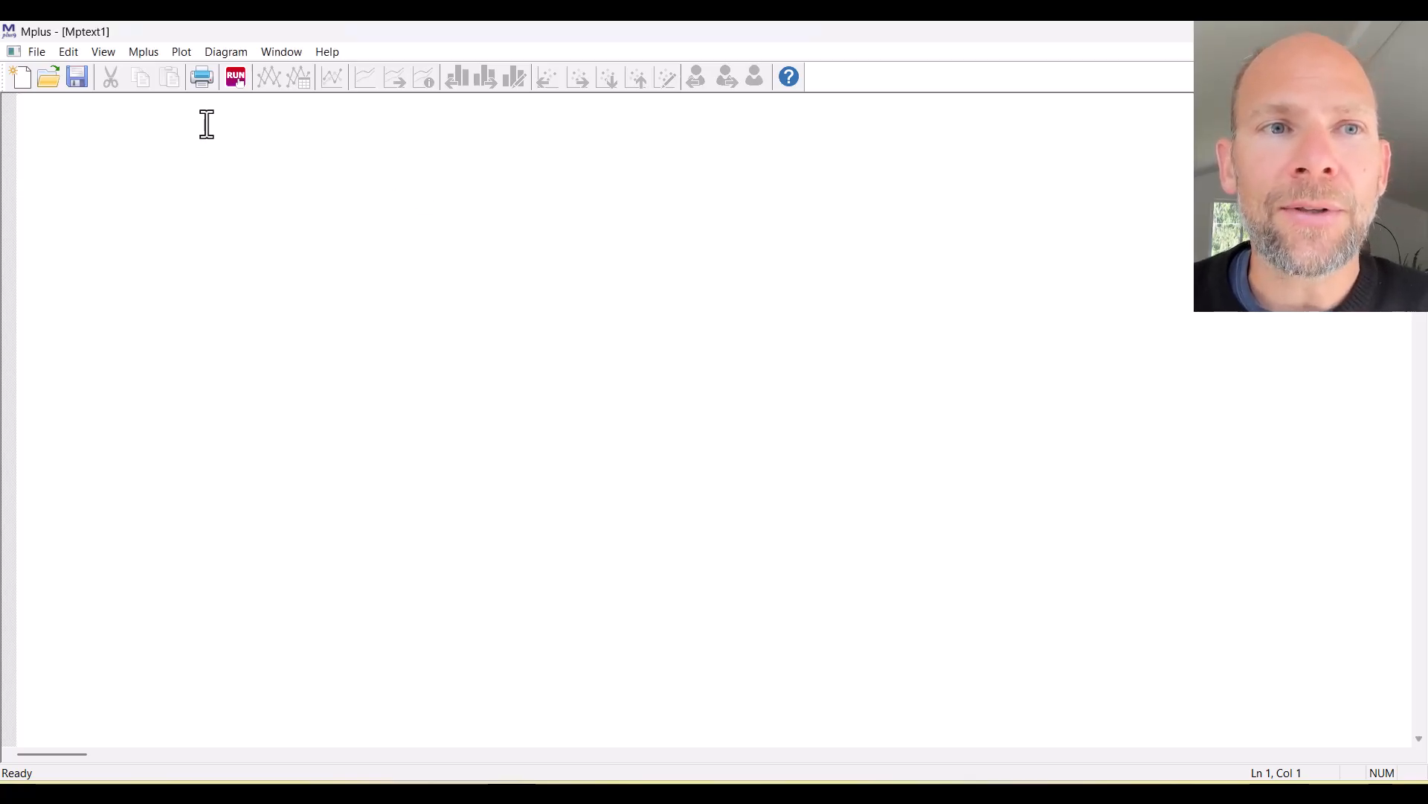
left_click(226, 52)
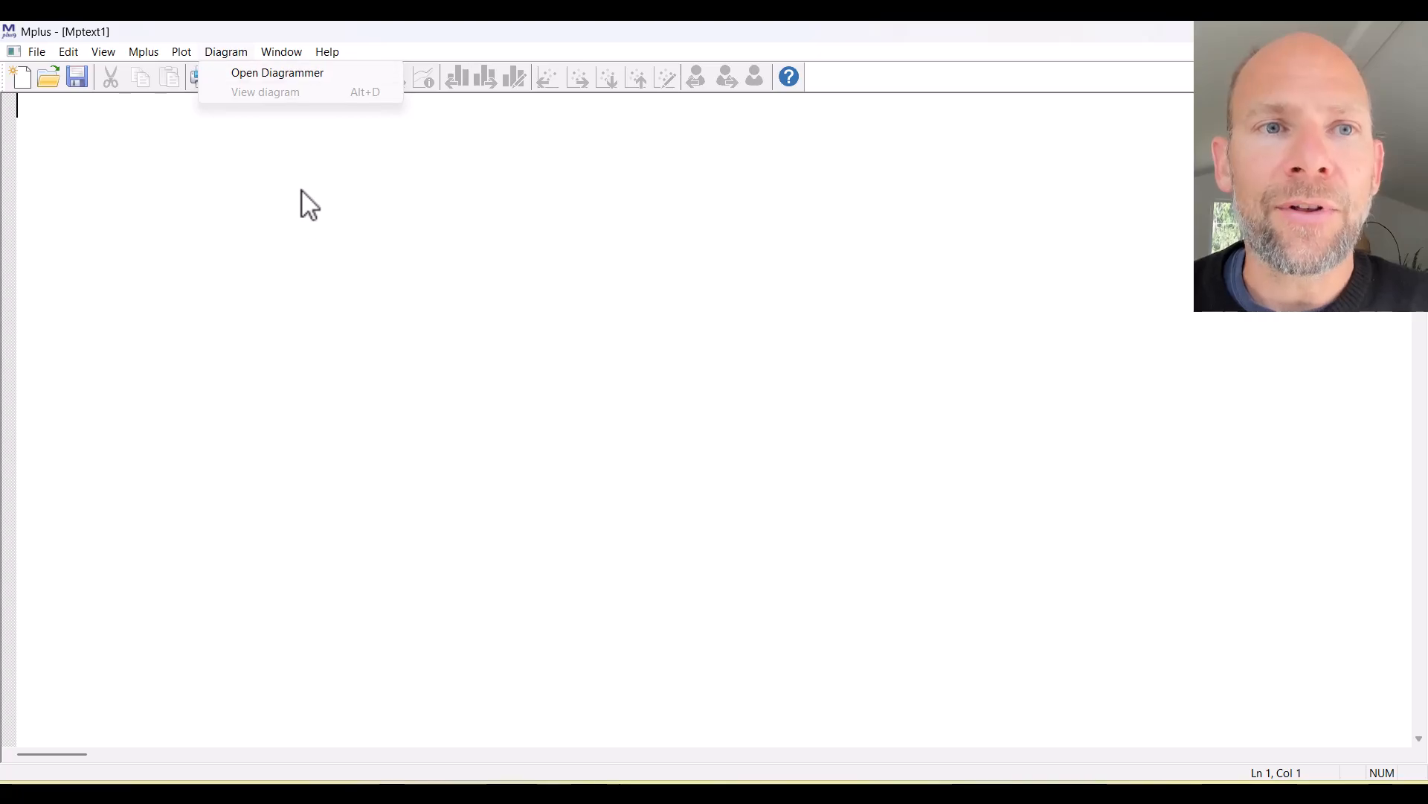
left_click(792, 344)
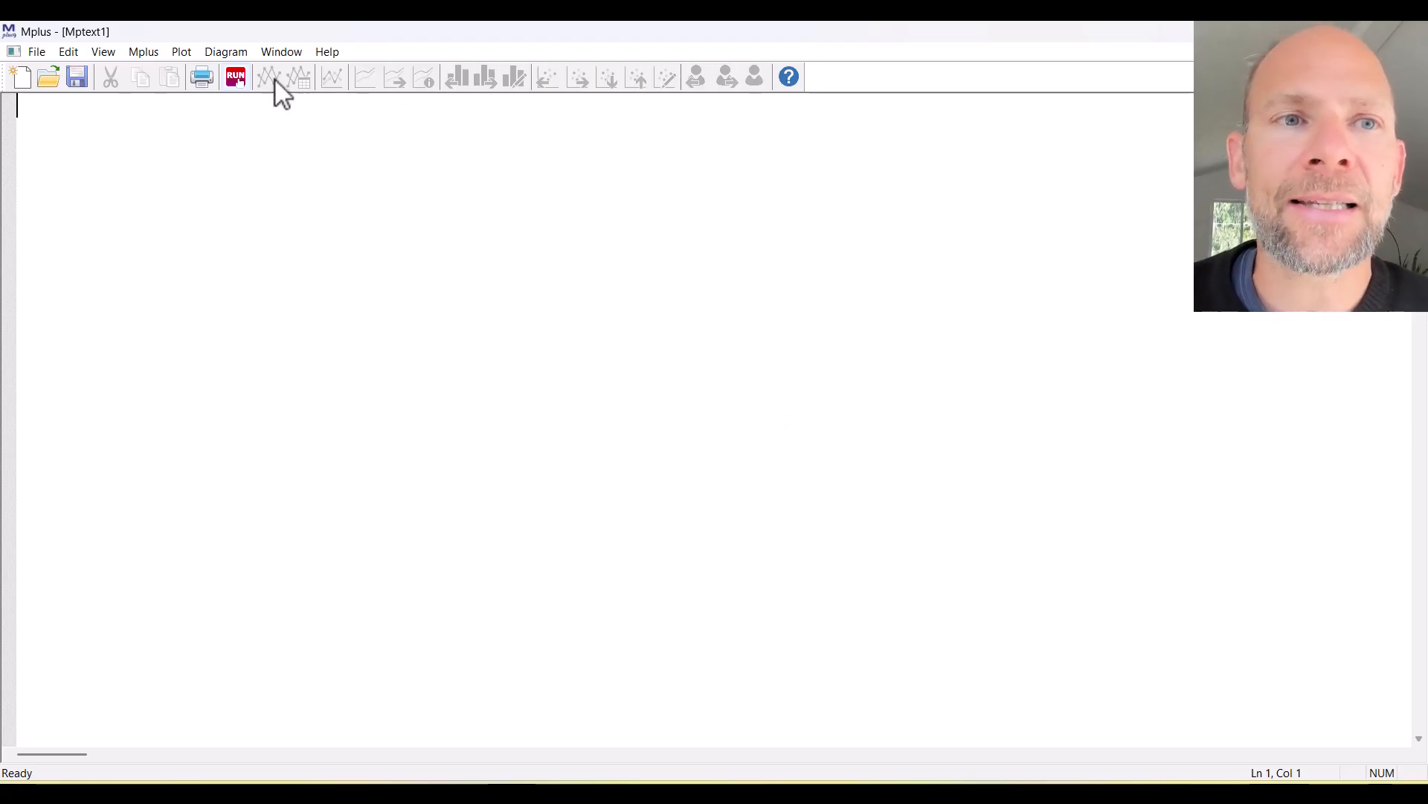
left_click(239, 55)
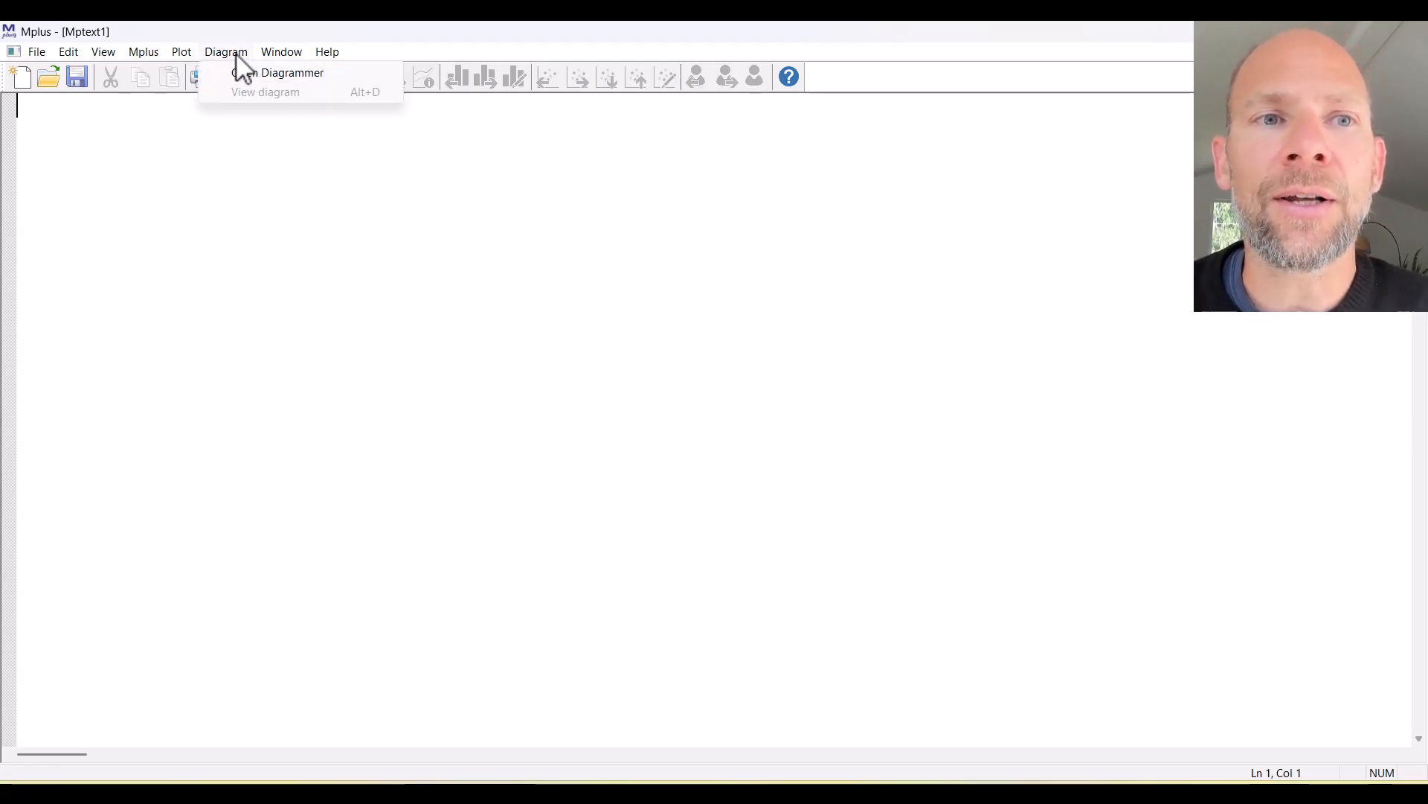
left_click(336, 73)
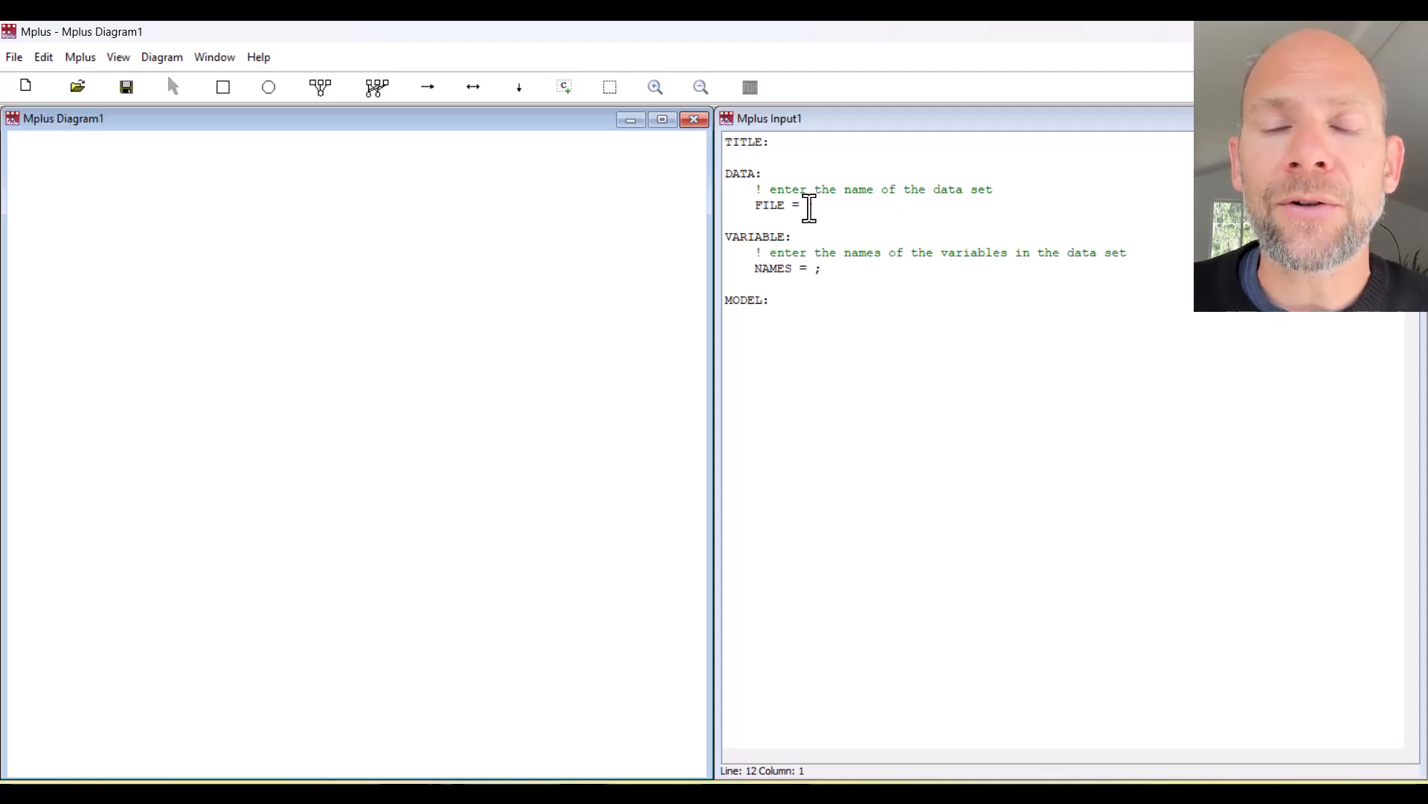
Enter data.dat as the data set after FILE = in the Input1 template.
left_click(808, 206)
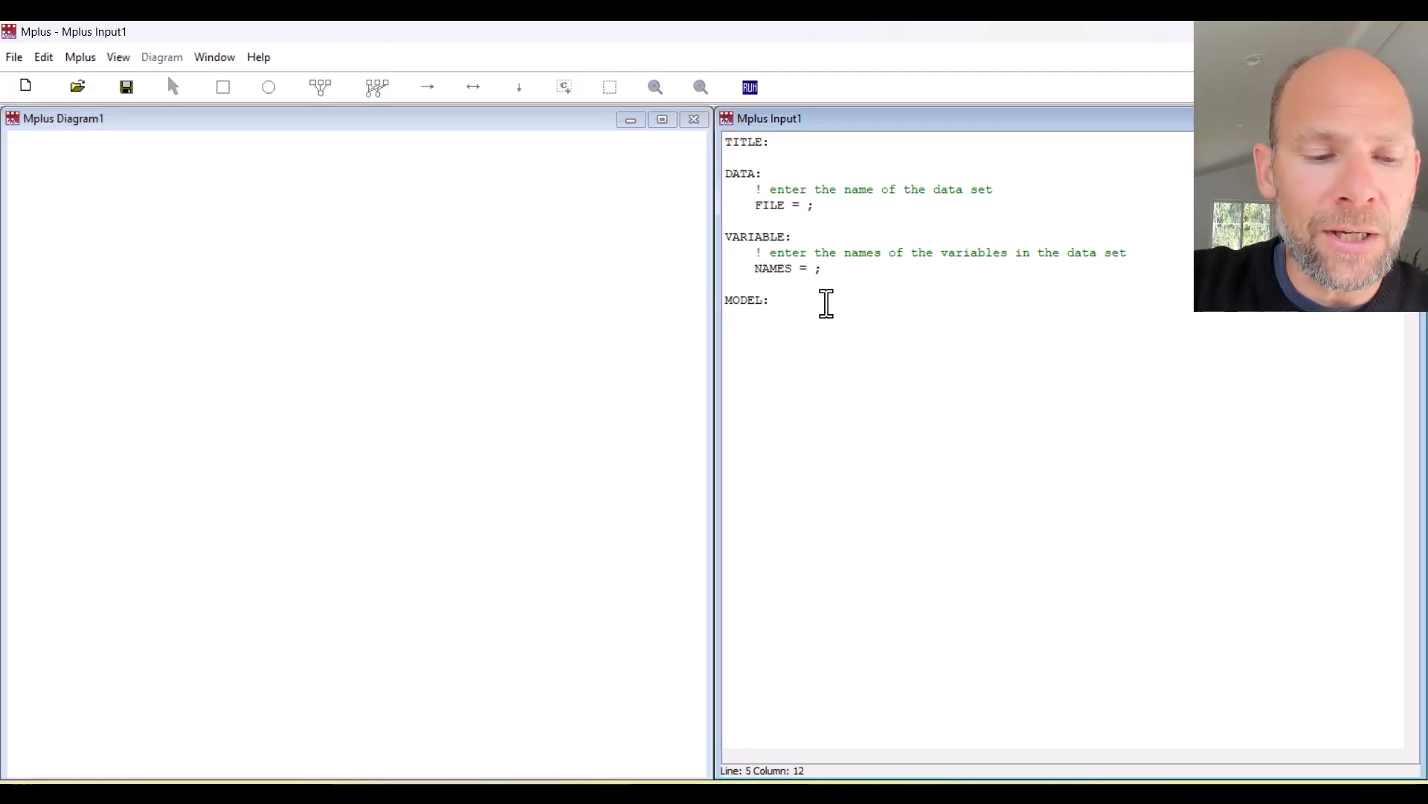
type("data")
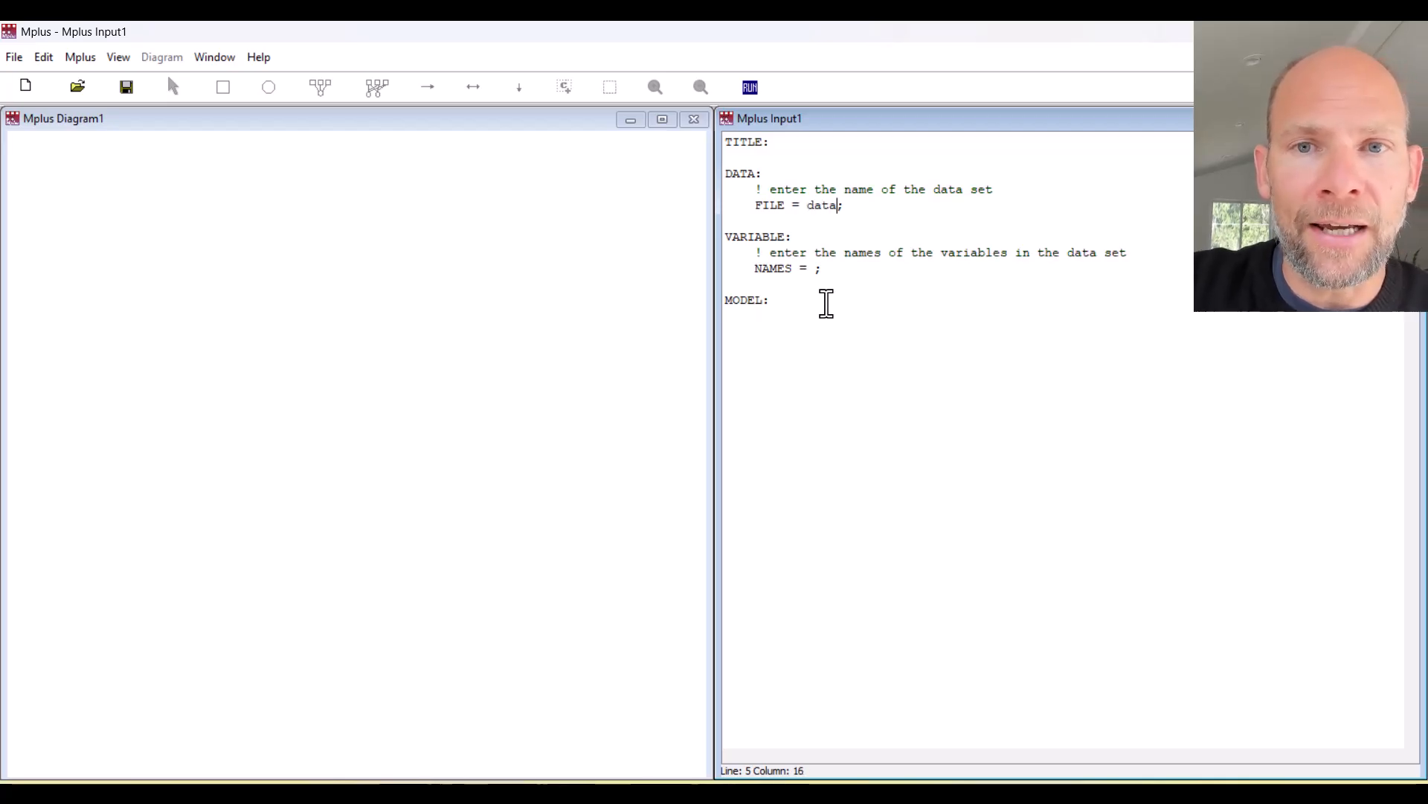
type(".da")
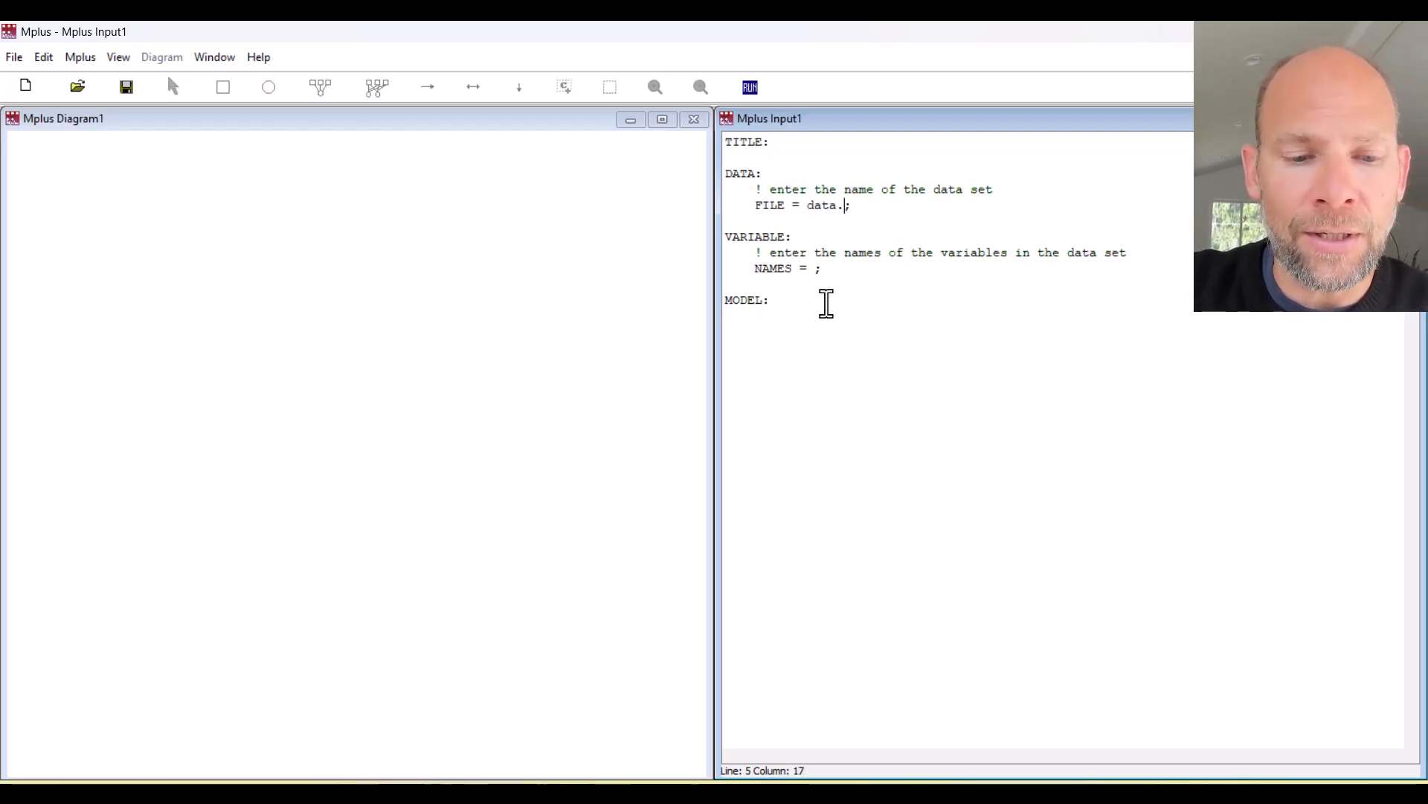
type("t")
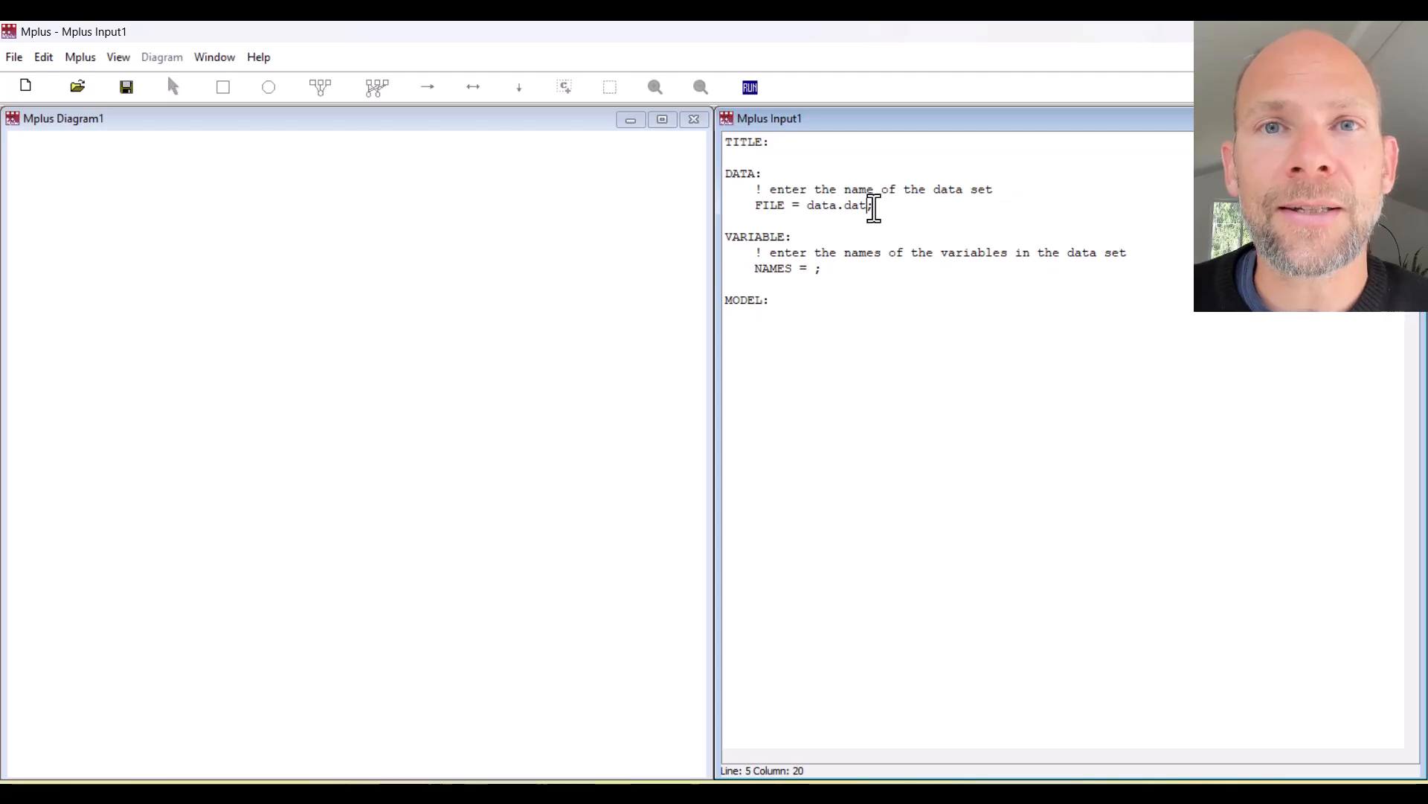
left_click_drag(813, 210, 889, 224)
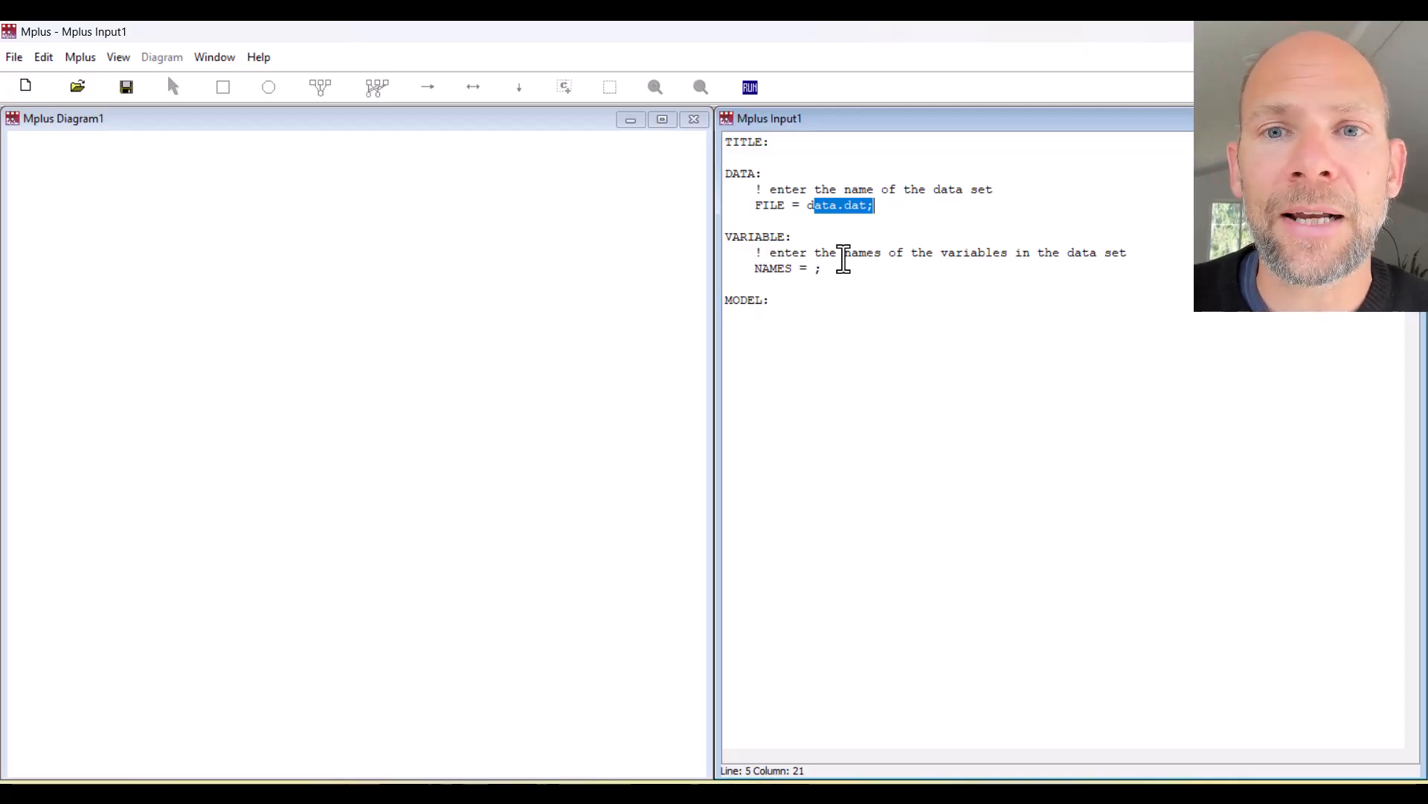
left_click(848, 303)
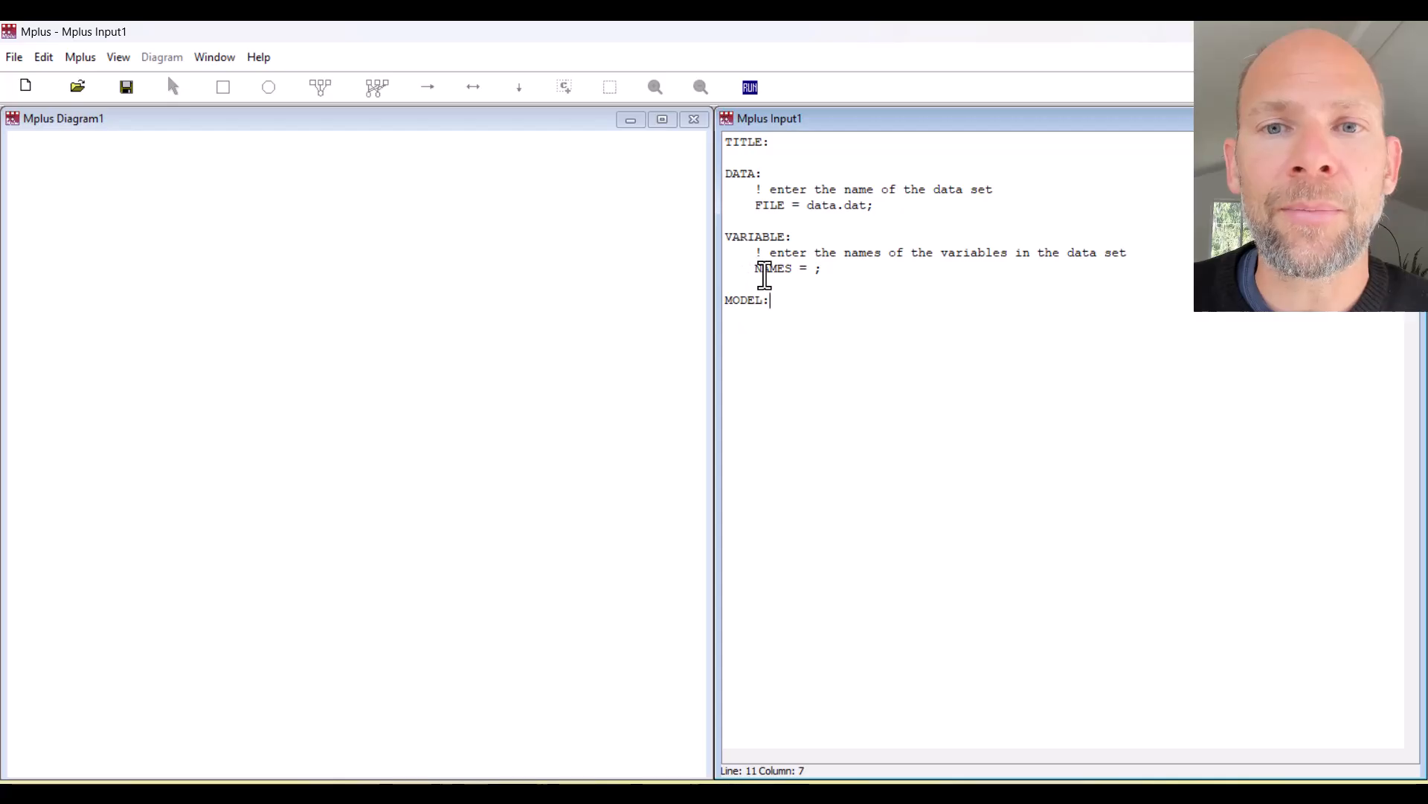
Fill the NAMES line with y1 y2 y3 y4, then shorten it to the range y1-y4.
left_click(819, 268)
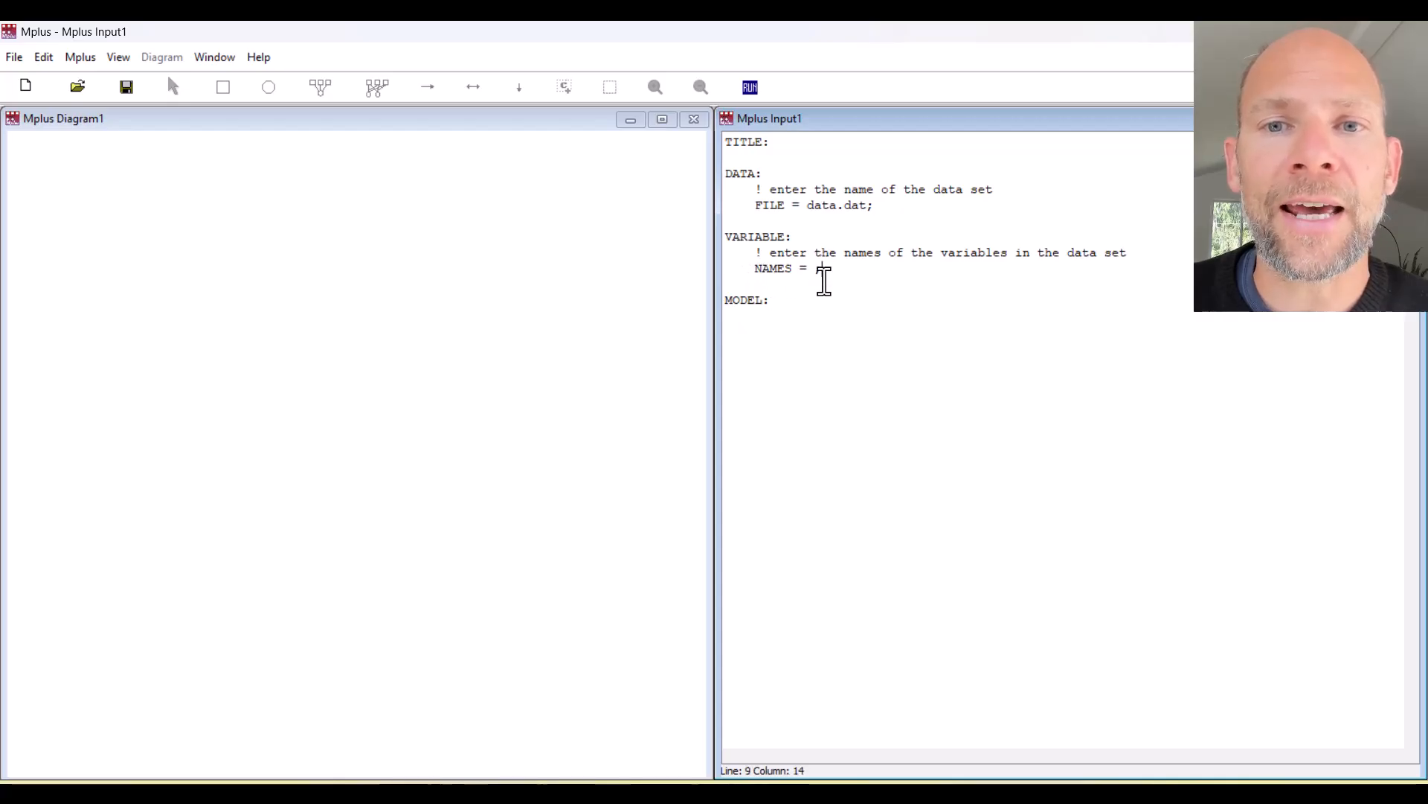
left_click(814, 273)
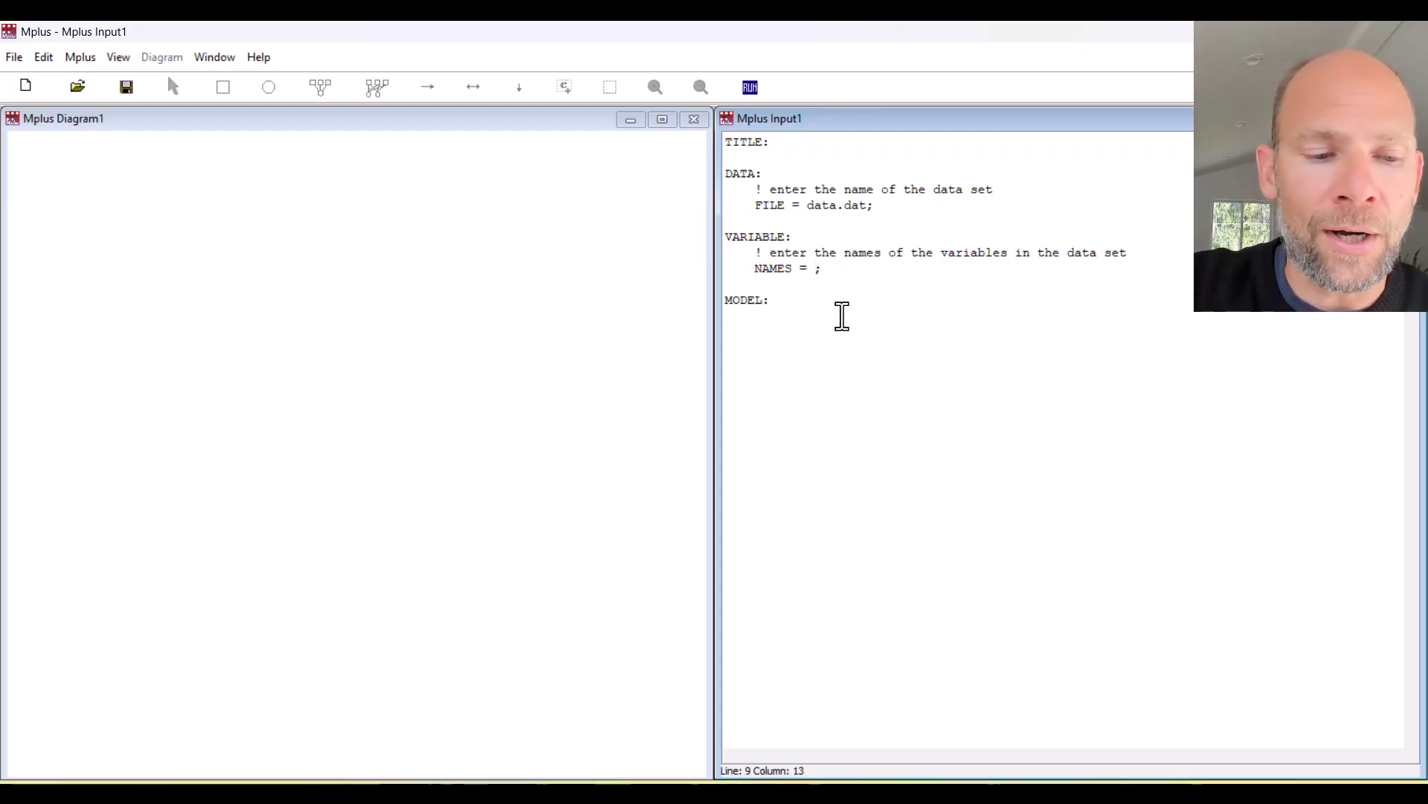
type("y")
type("1 y2 y")
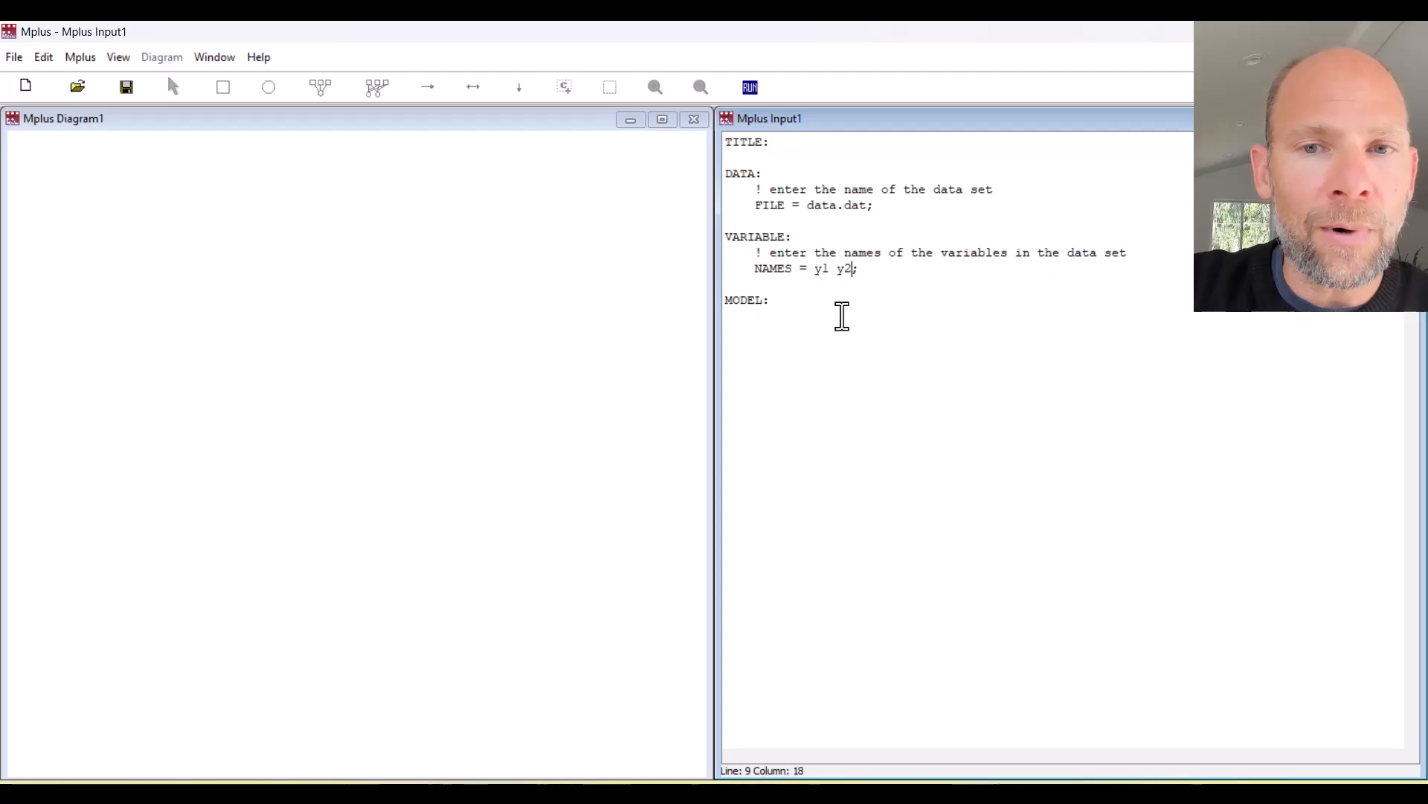
type("3 y4")
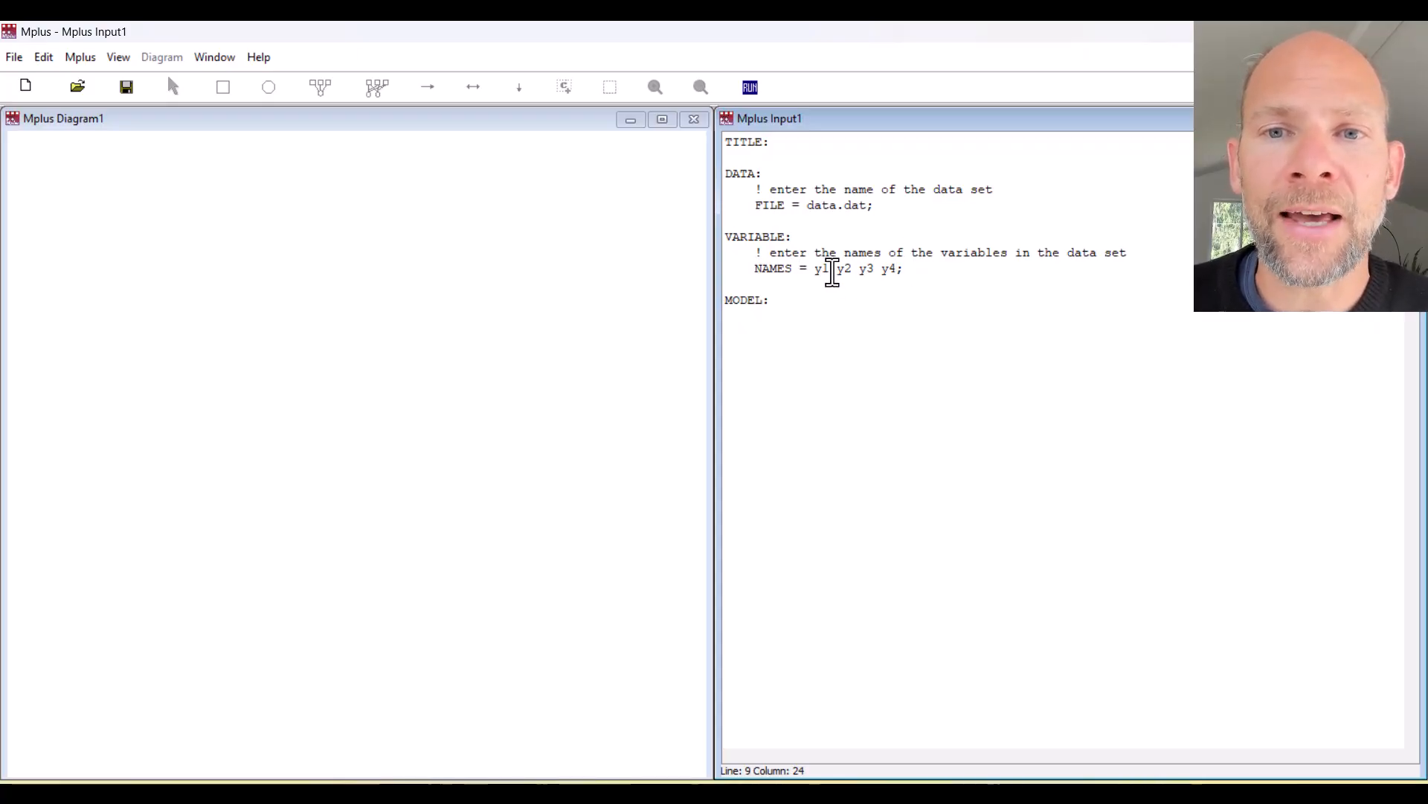
left_click_drag(836, 272, 881, 273)
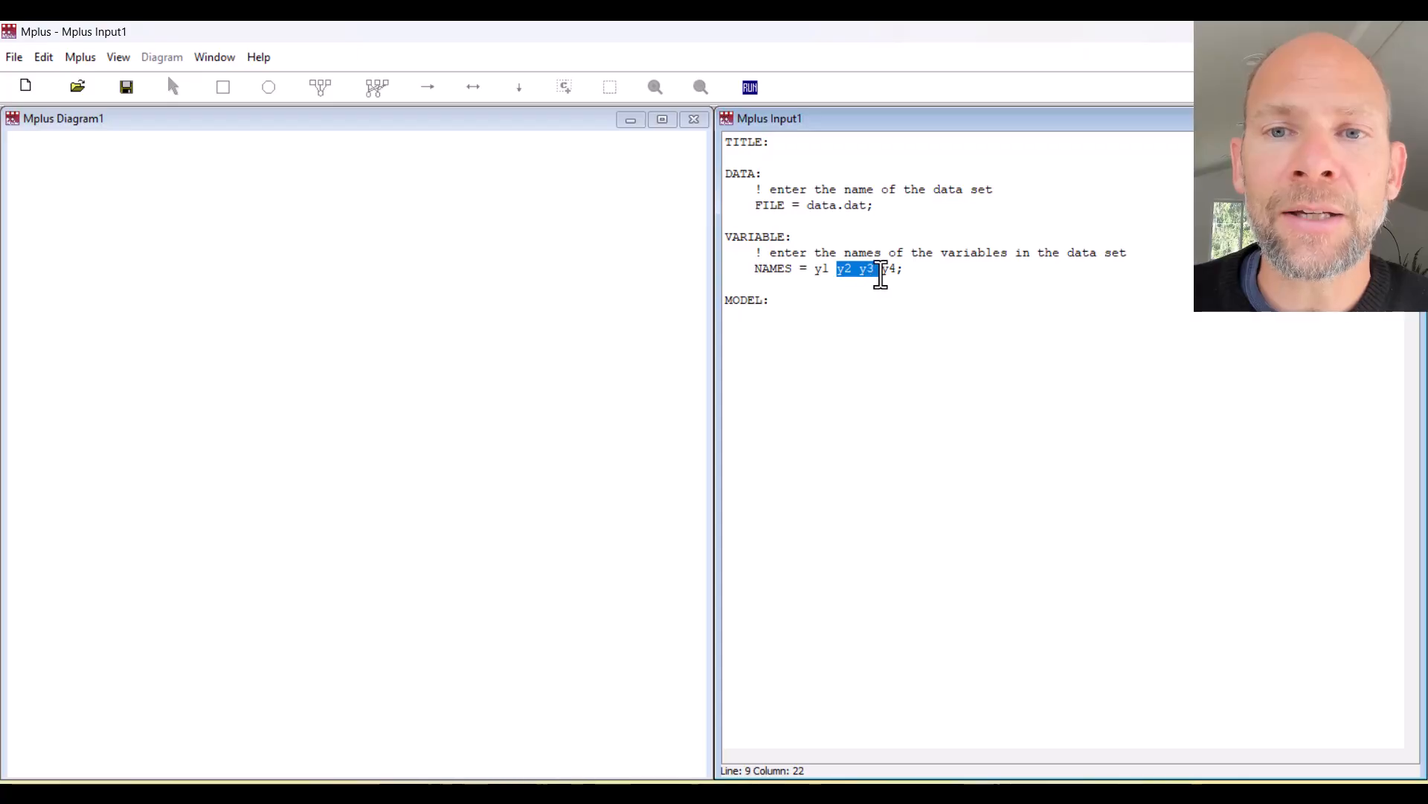
key("BackSpace")
key("BackSpace")
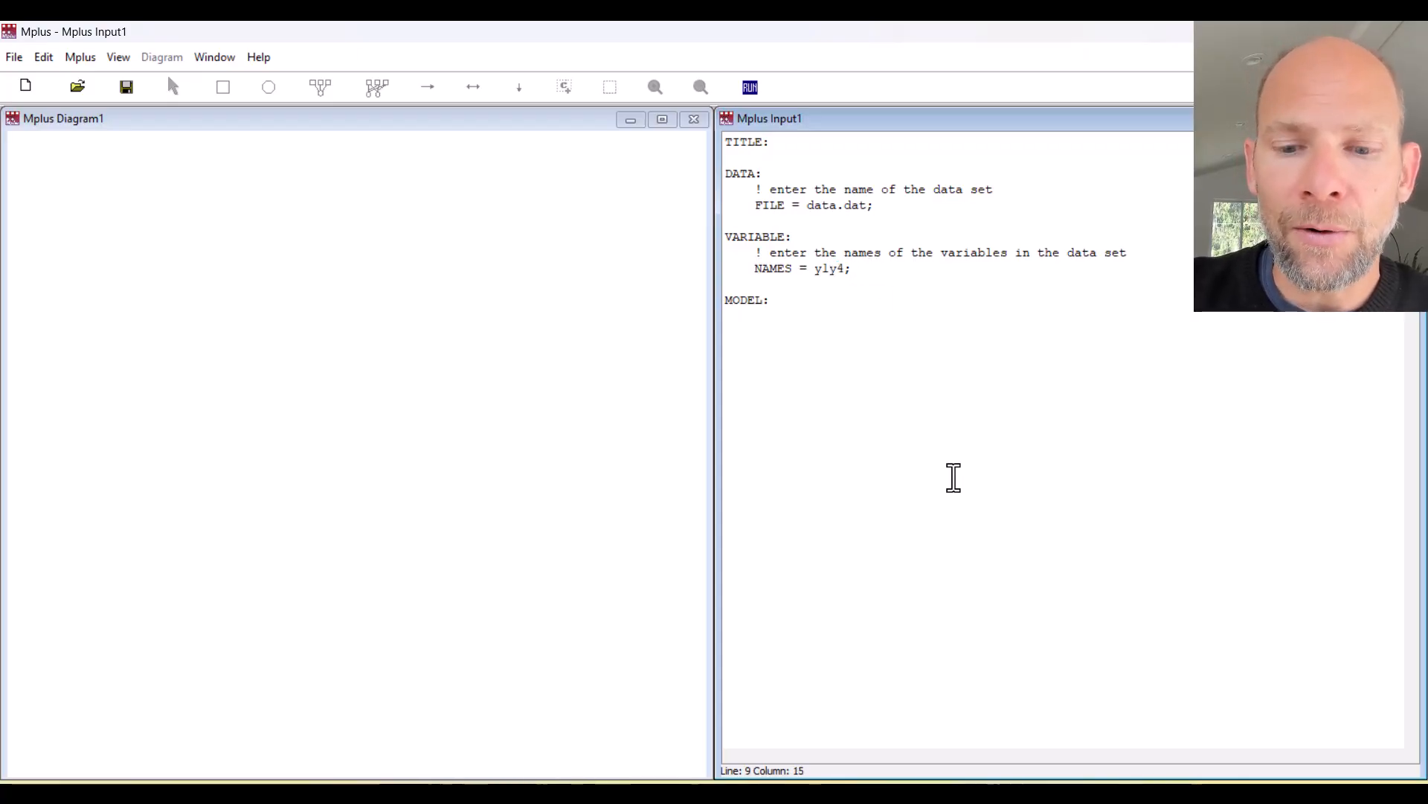
type("-")
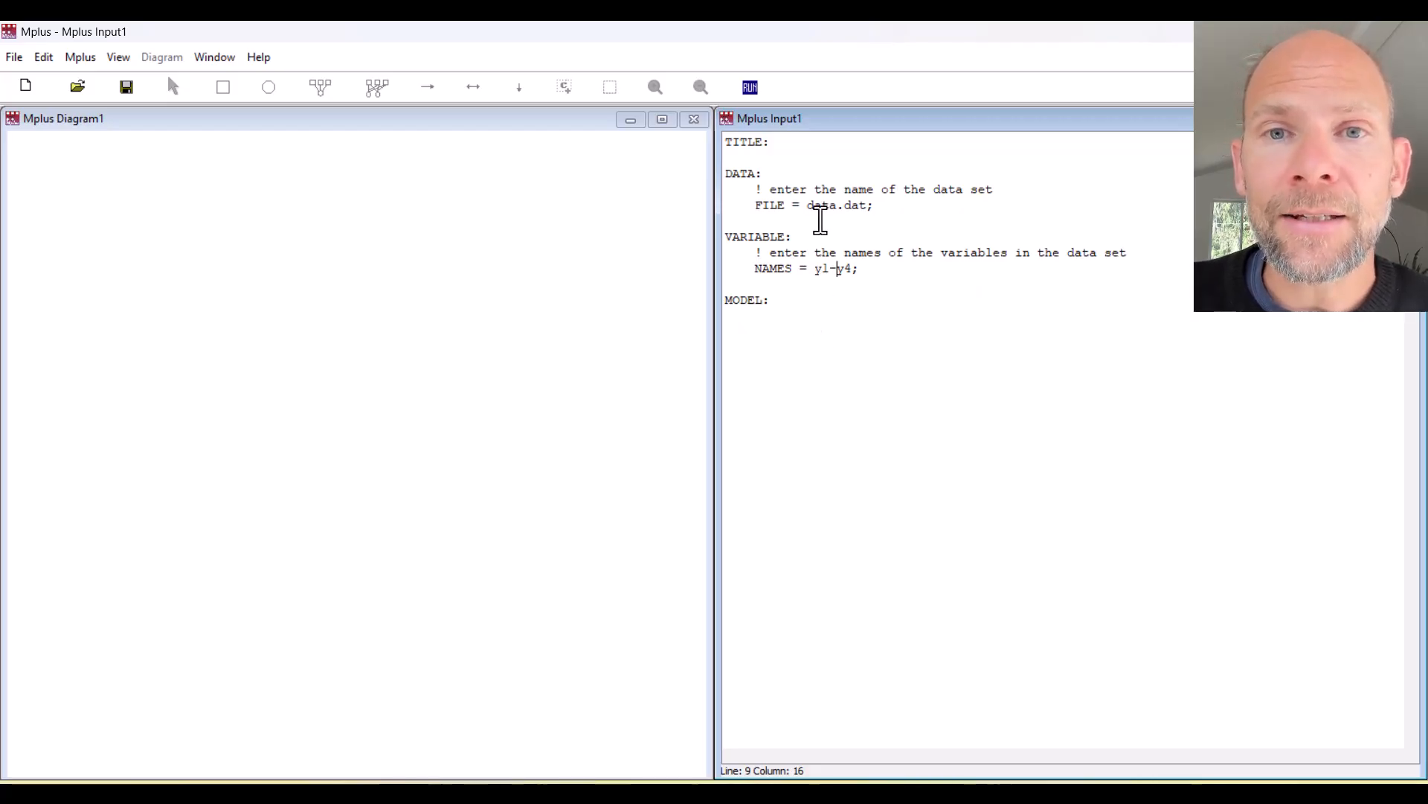
Enter 'My first CFA in Mplus: 2-factor model' as the TITLE, then go back to the diagram canvas.
left_click(808, 143)
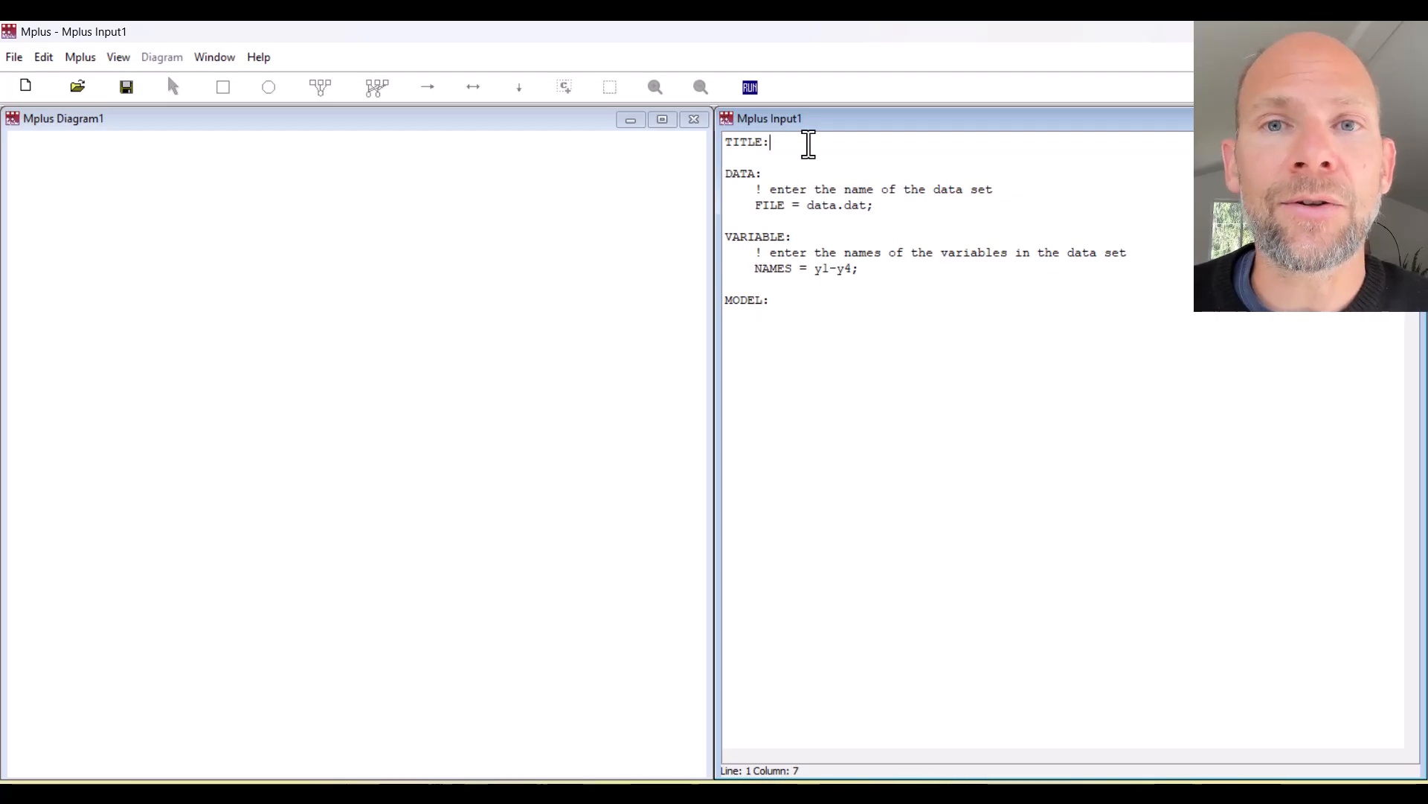
type("My")
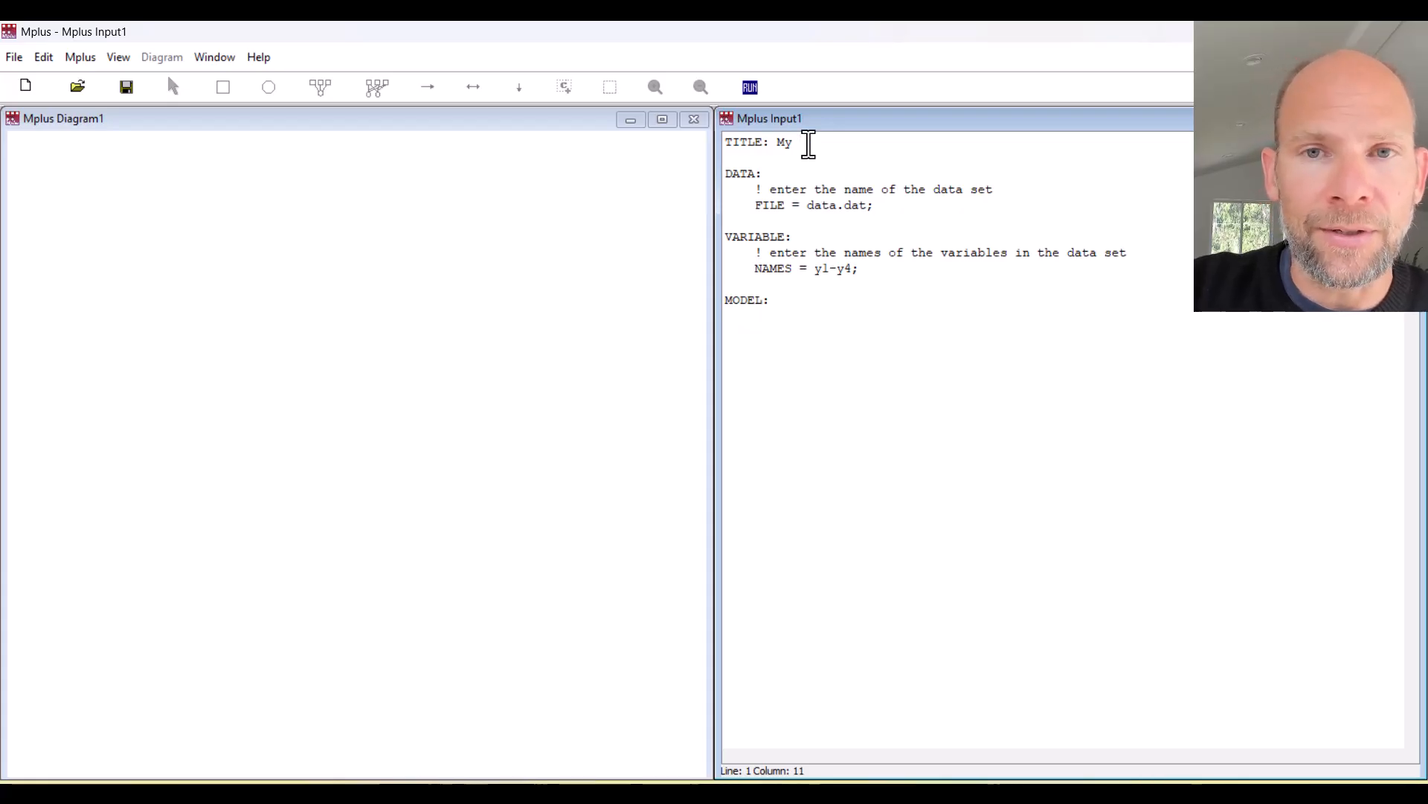
type(" fi")
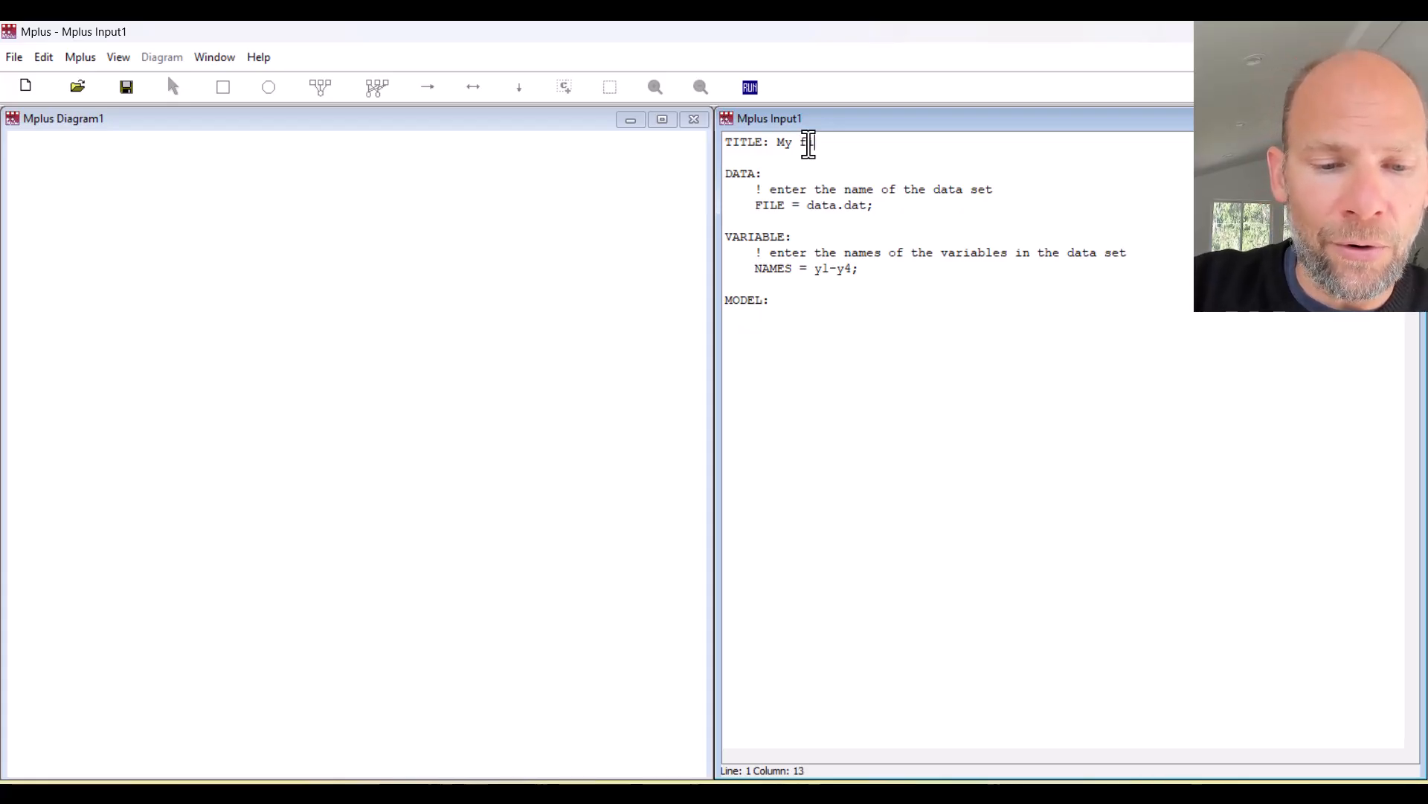
type("rst CFA ")
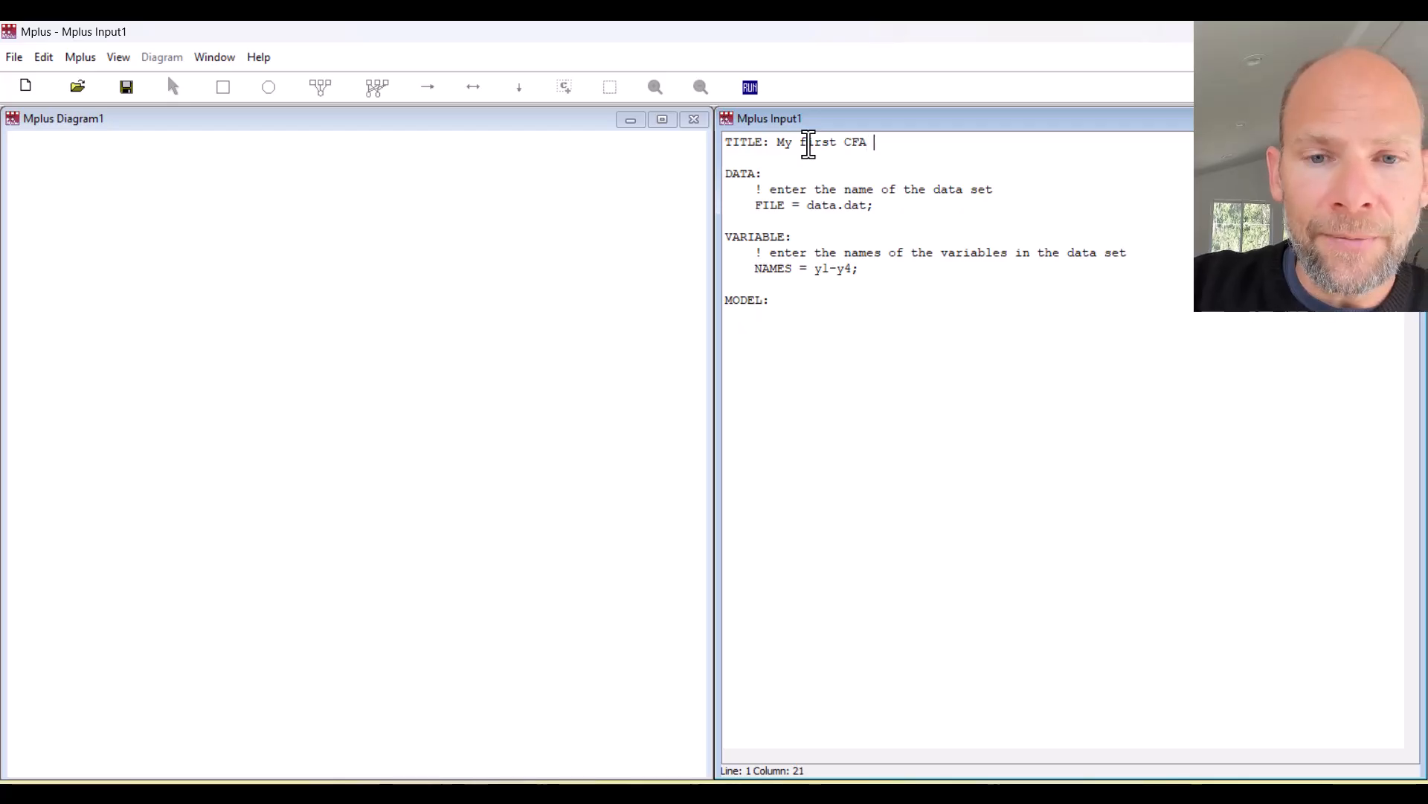
type("in Mplus")
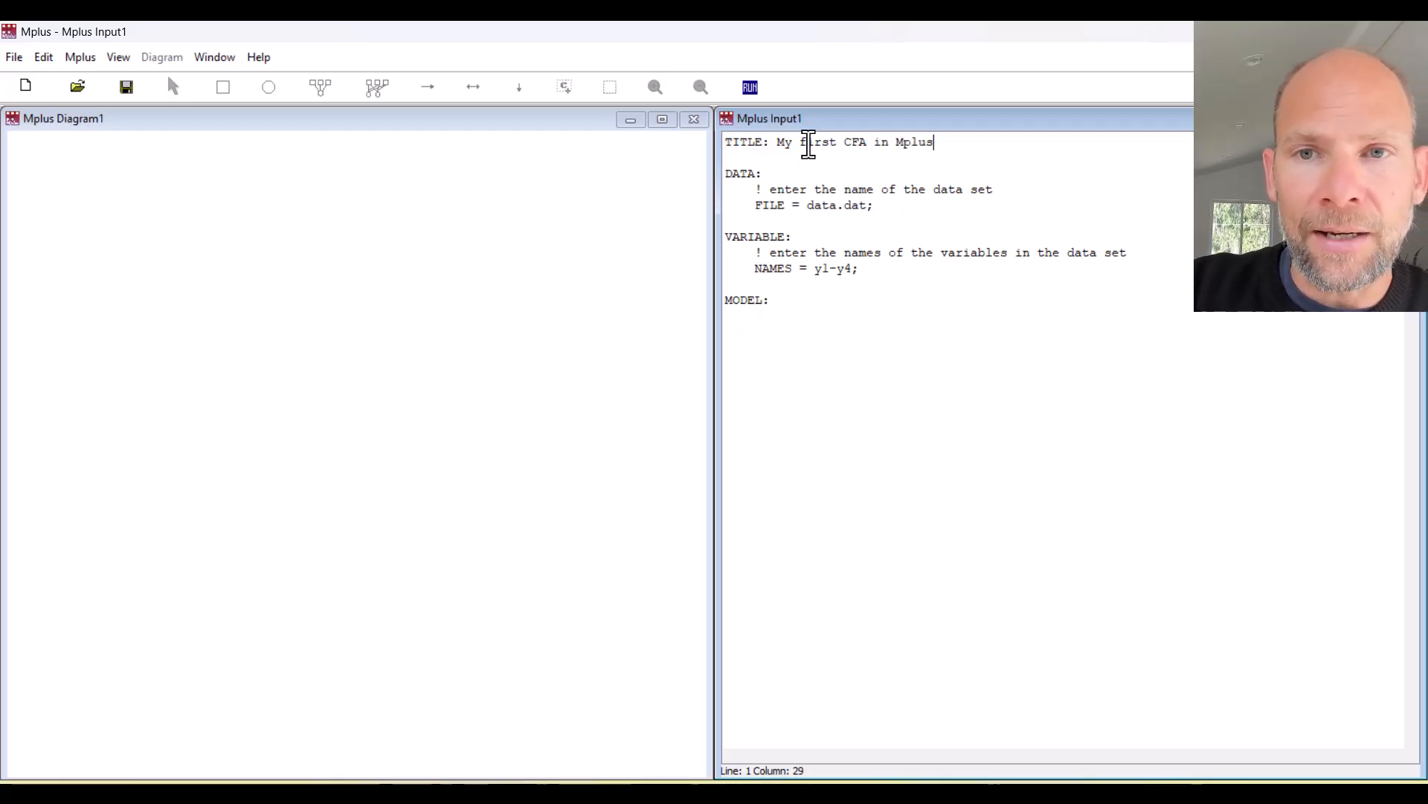
type(": 2-factor model")
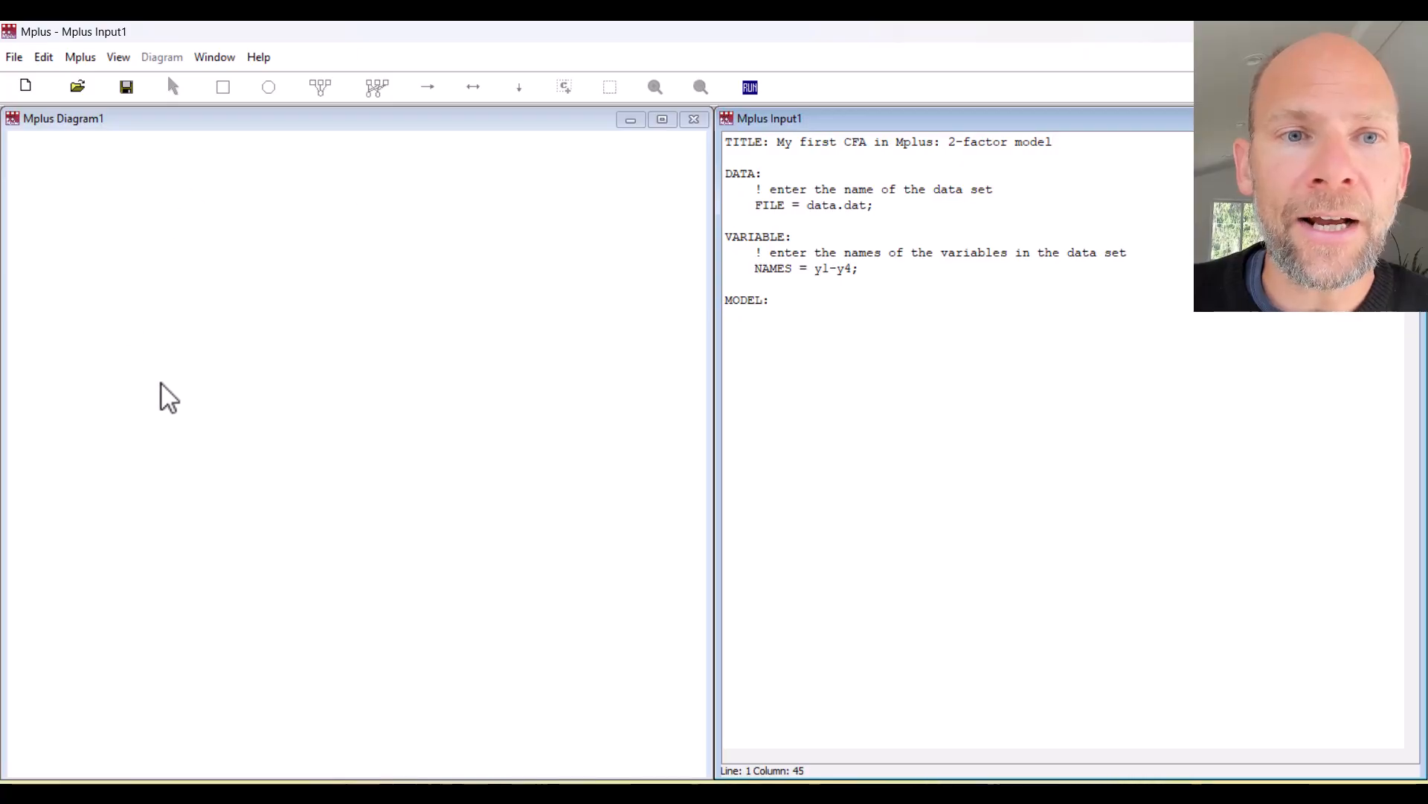
left_click(279, 169)
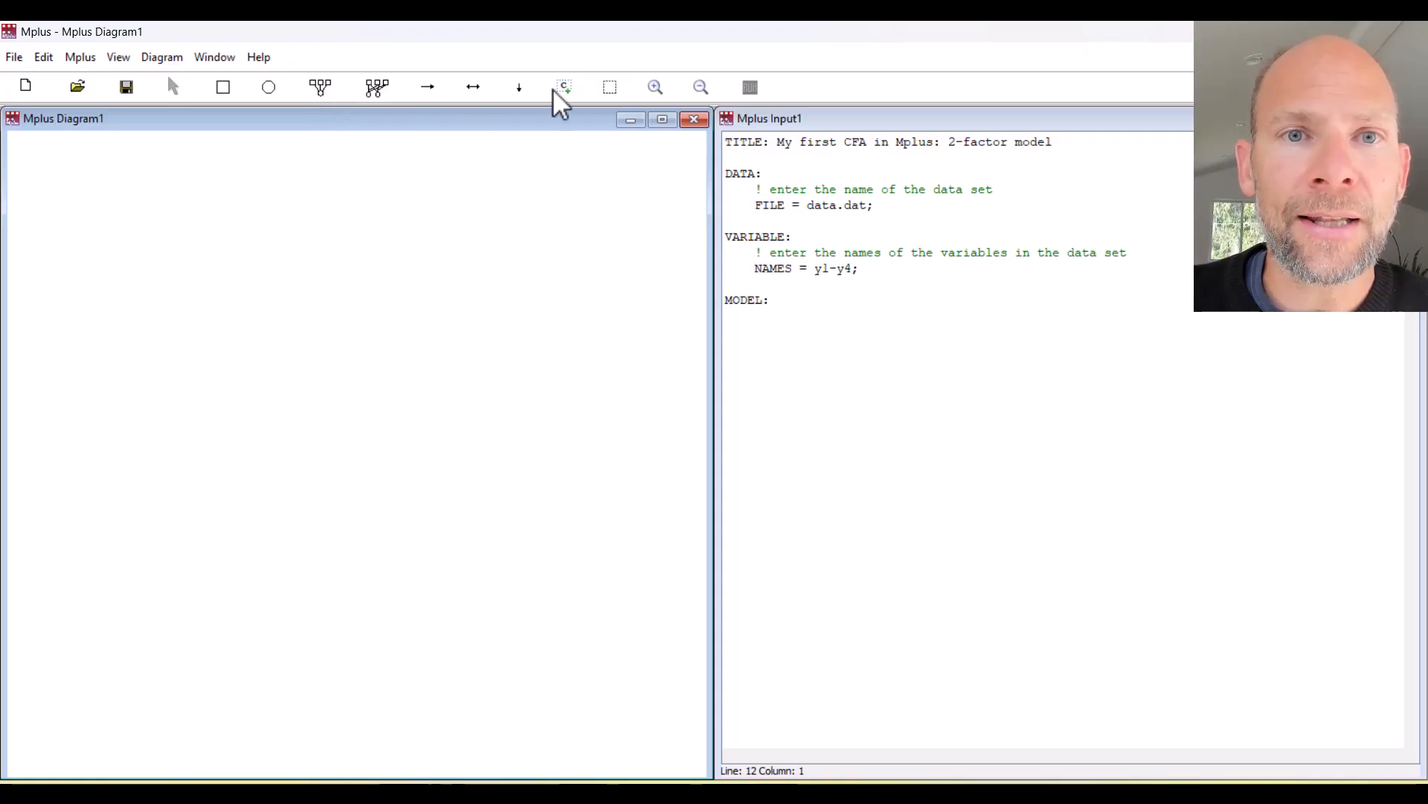
Draw factor F1 with two indicators named y1 and y2, generating F1 BY y1 y2;.
left_click(325, 88)
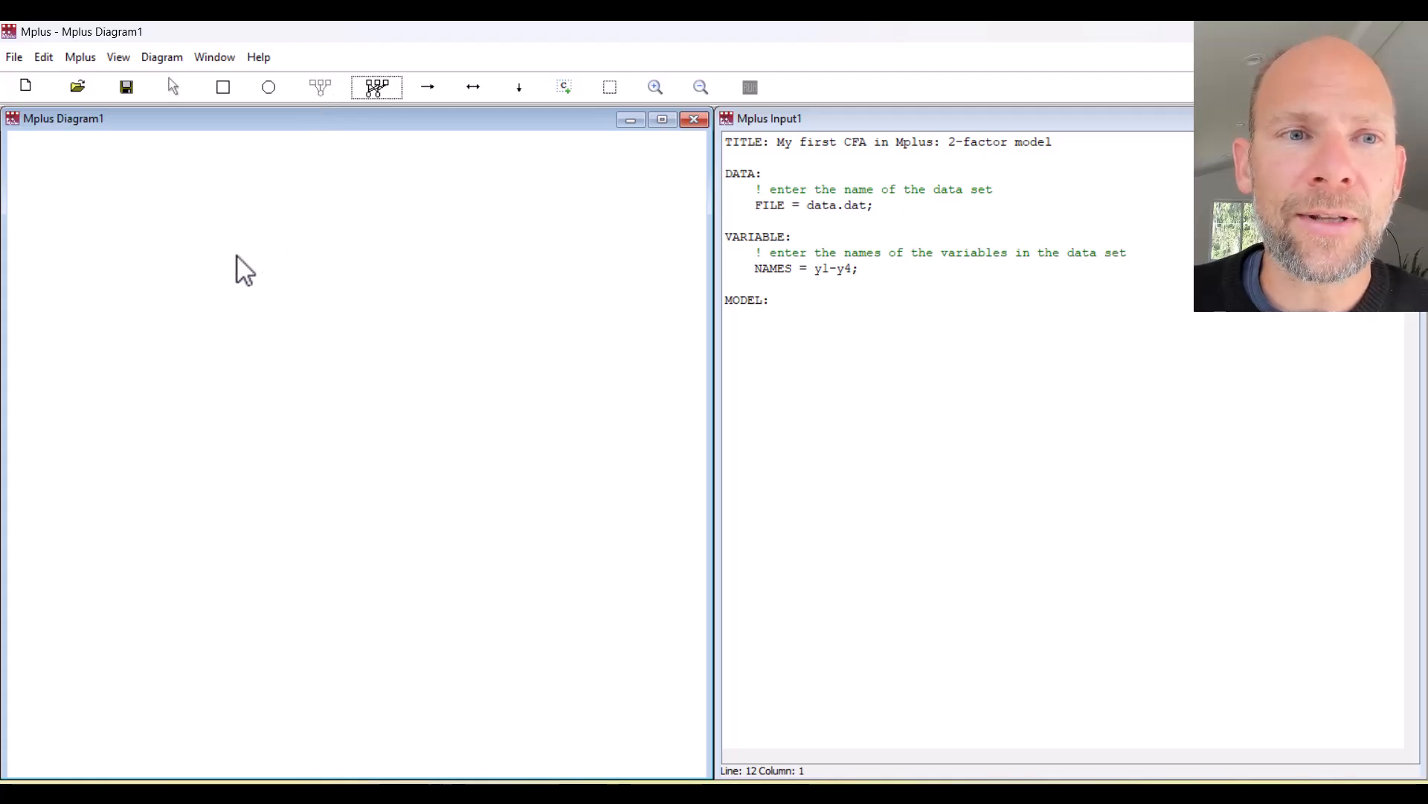
left_click(131, 289)
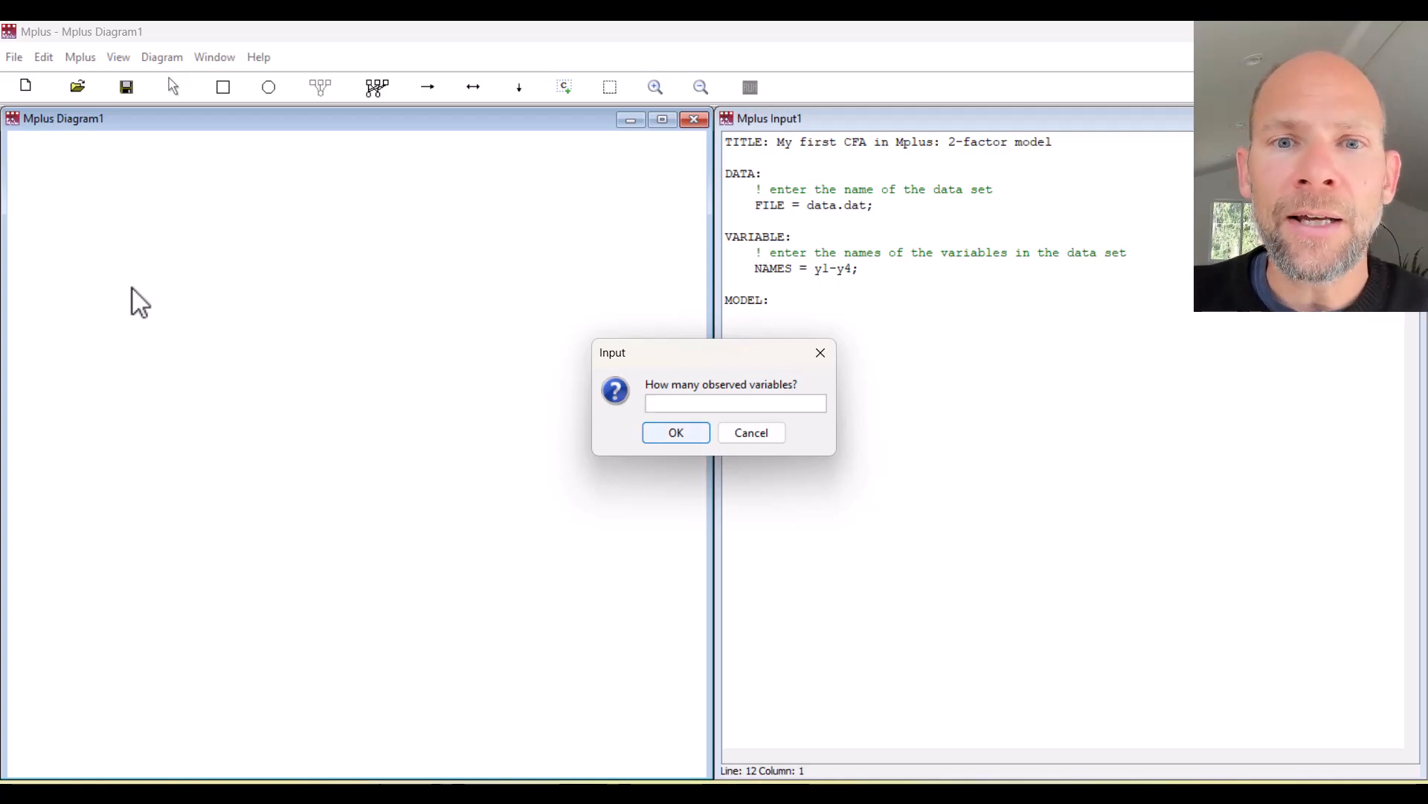
type("2")
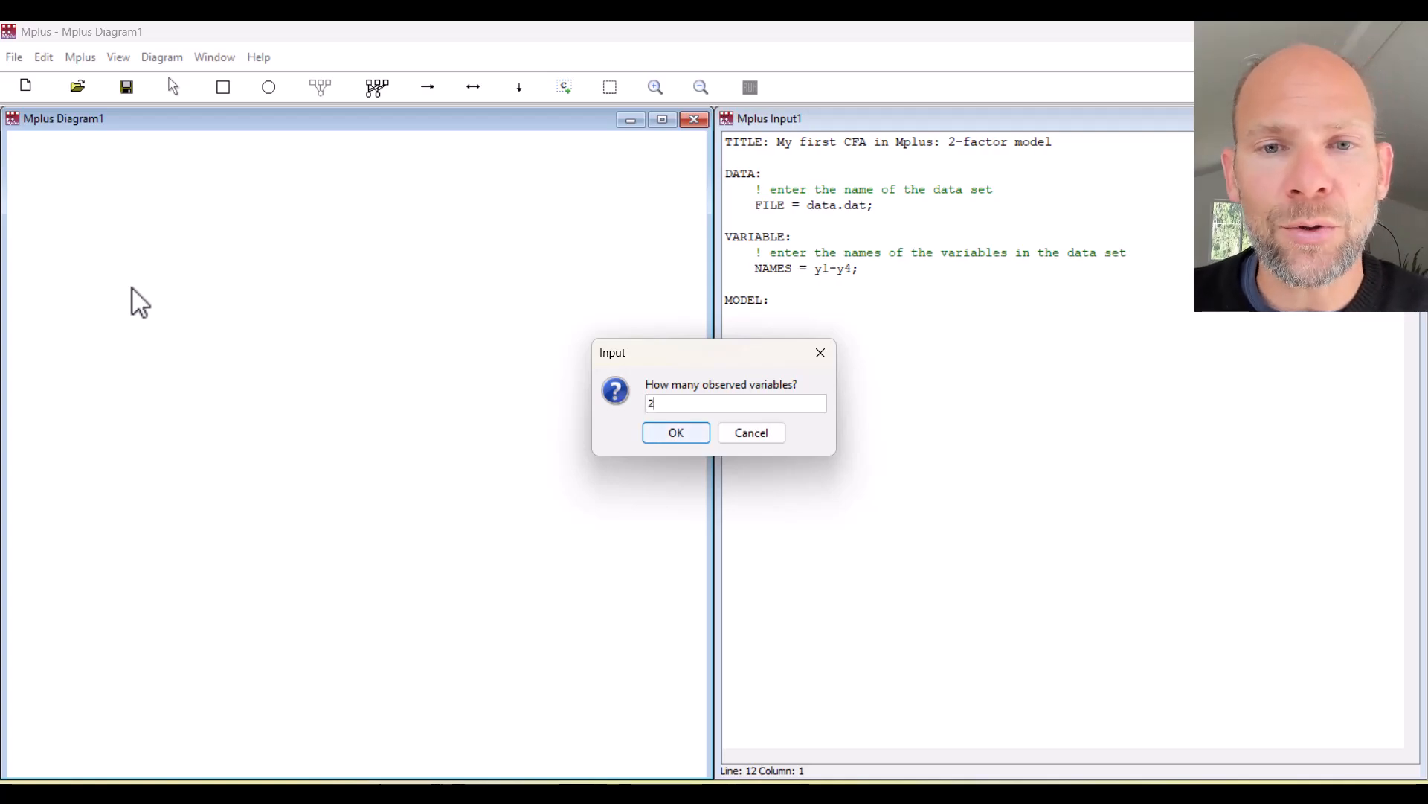
left_click(690, 436)
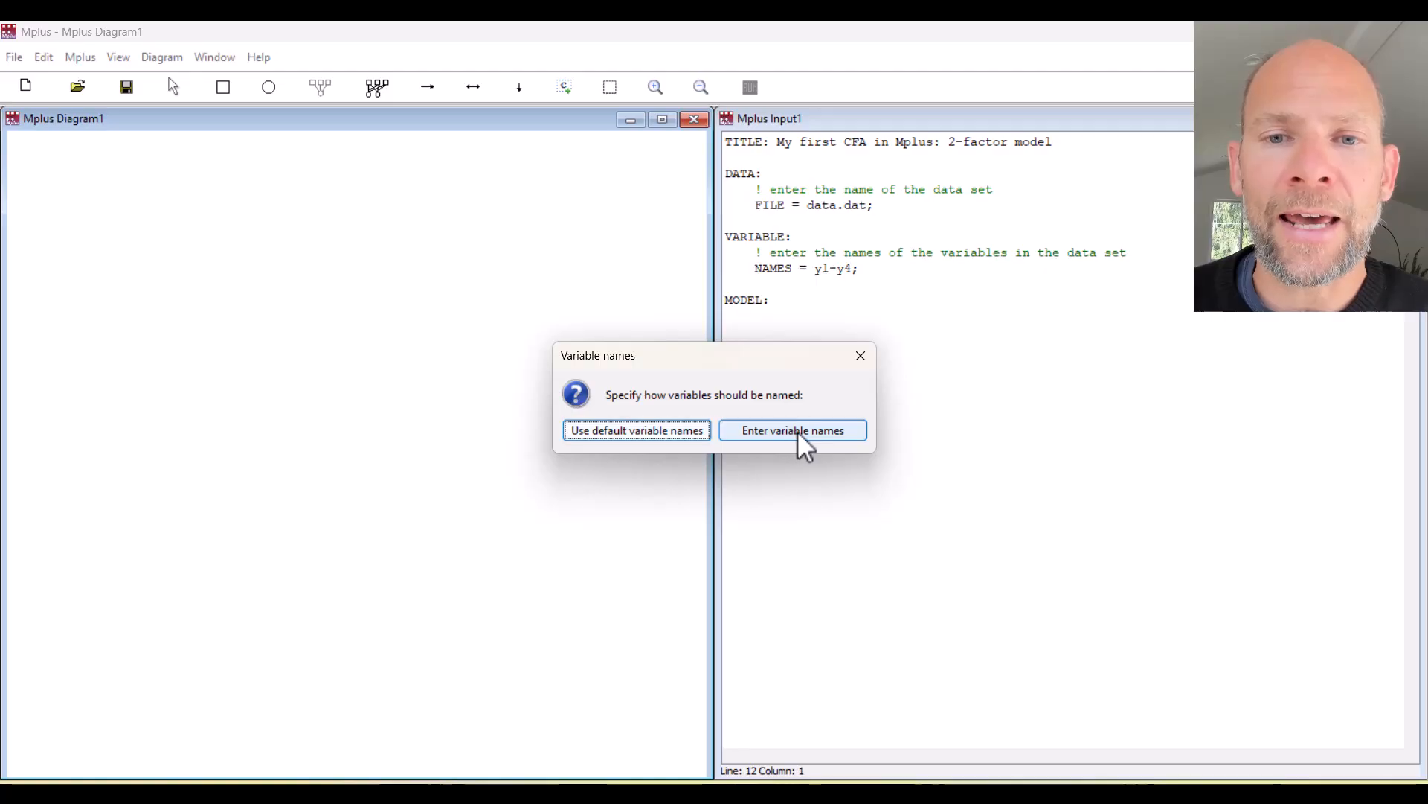
left_click(851, 432)
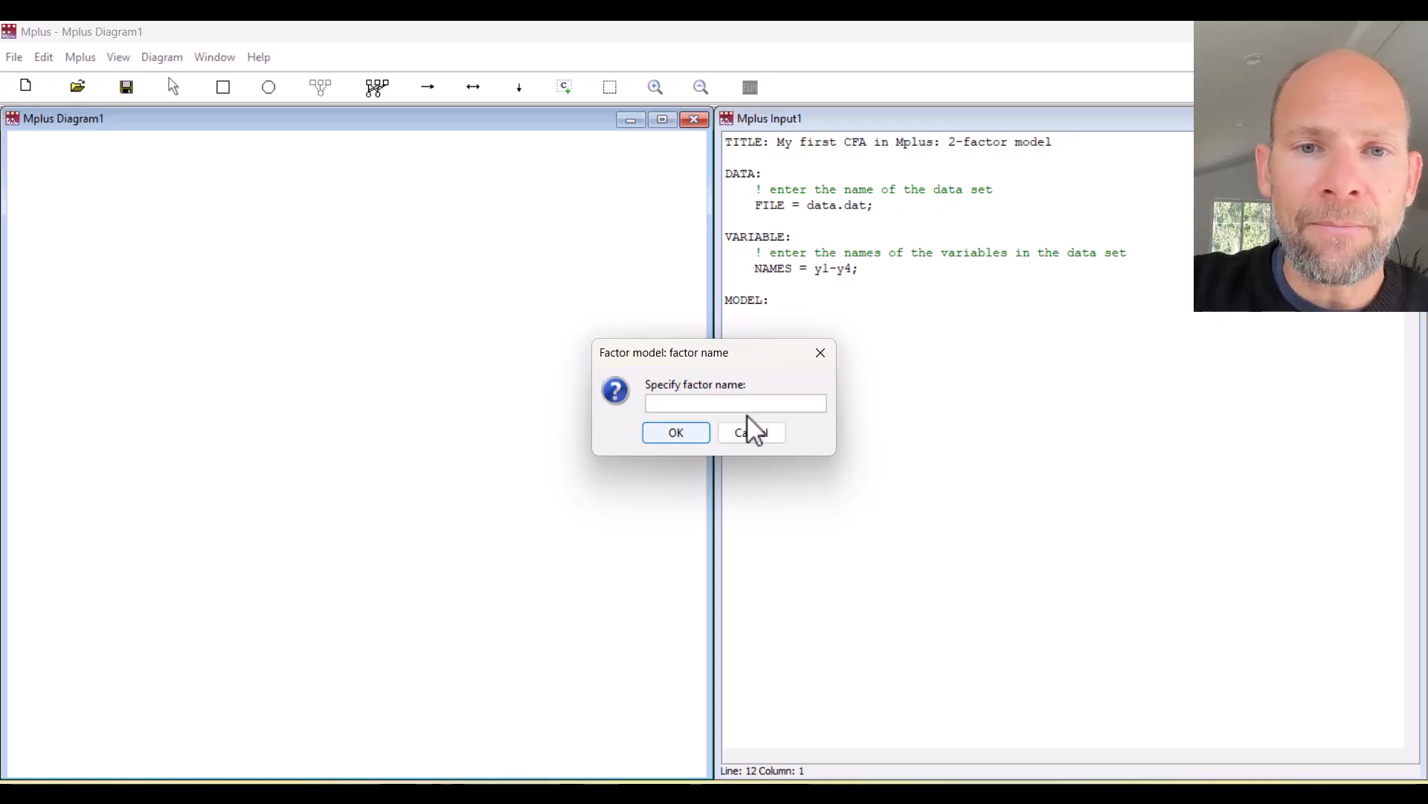
type("F1")
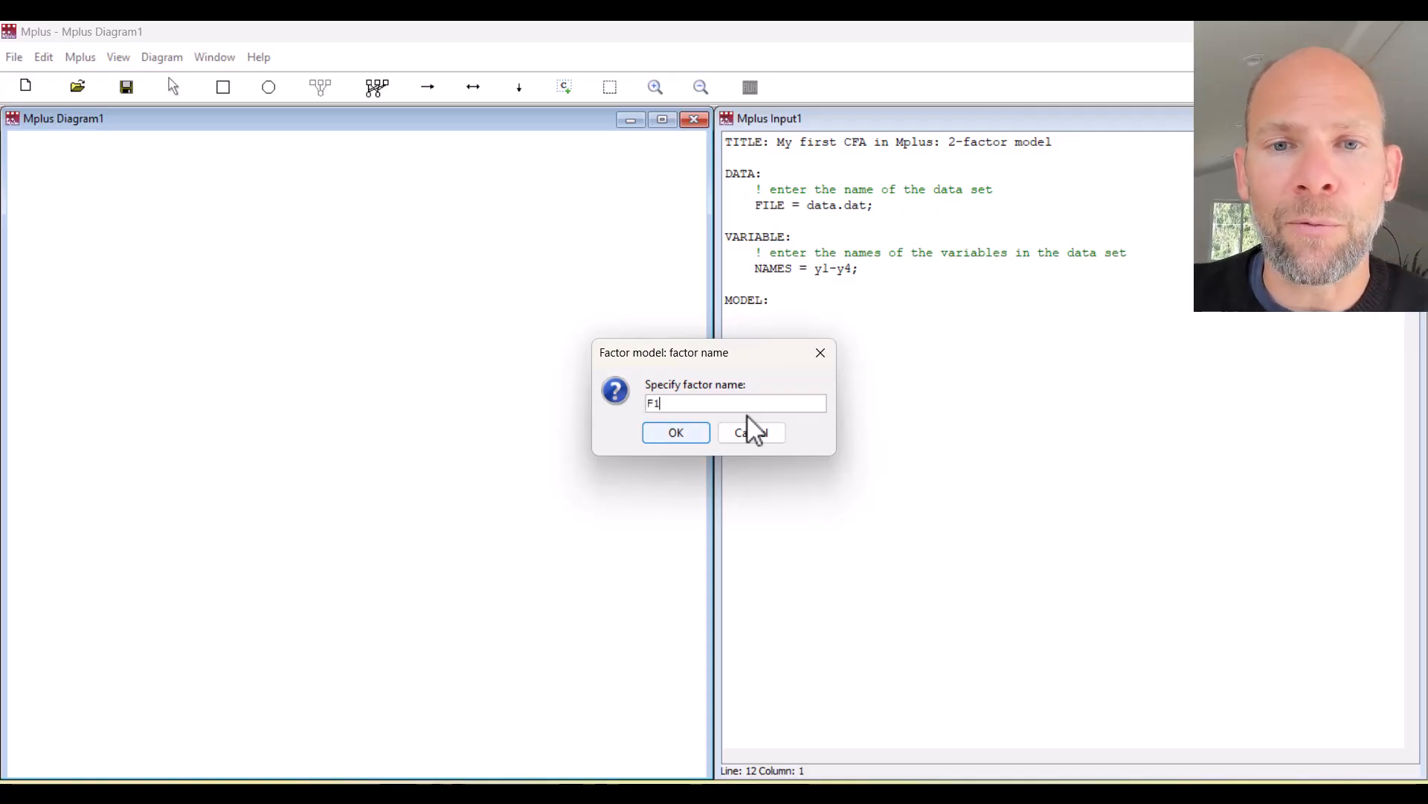
left_click(695, 430)
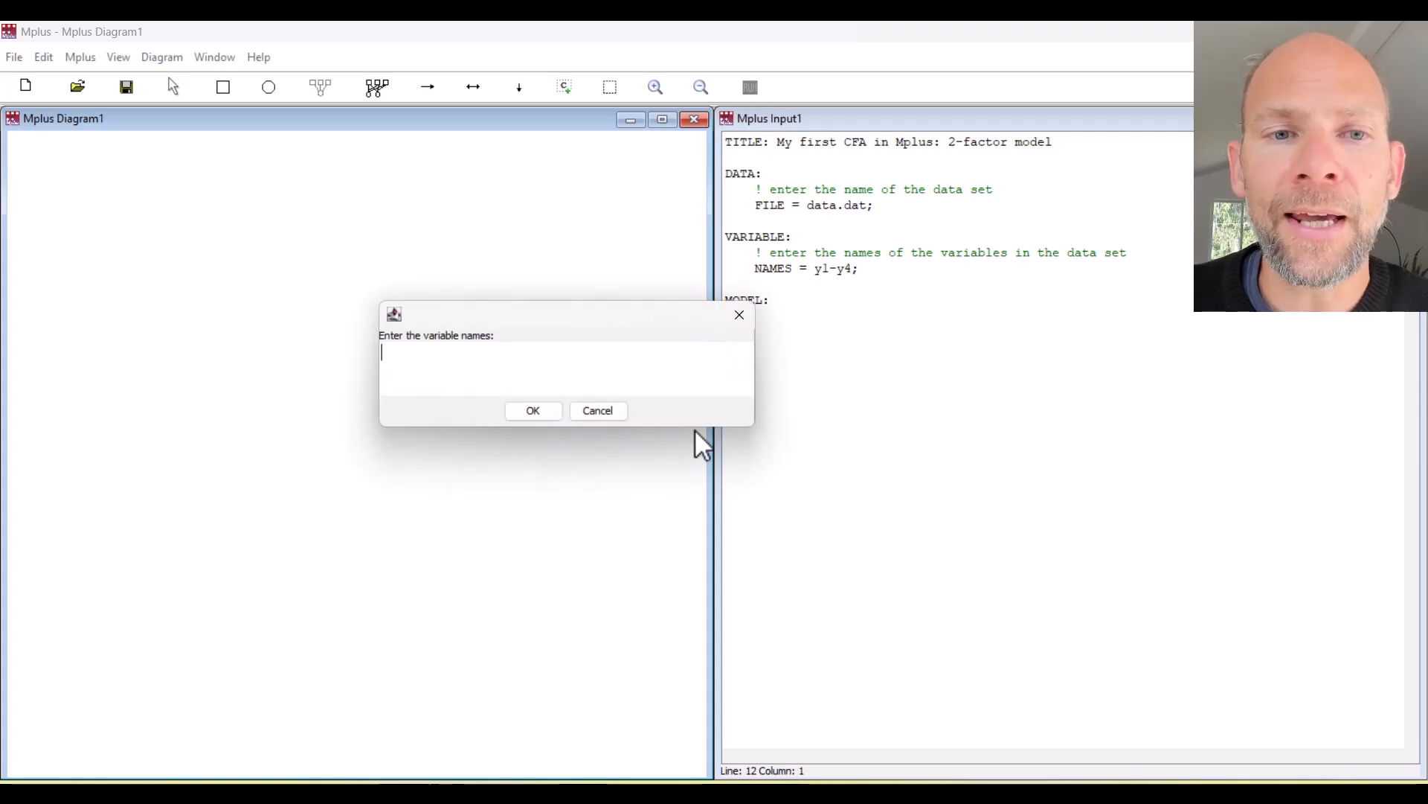
left_click(550, 361)
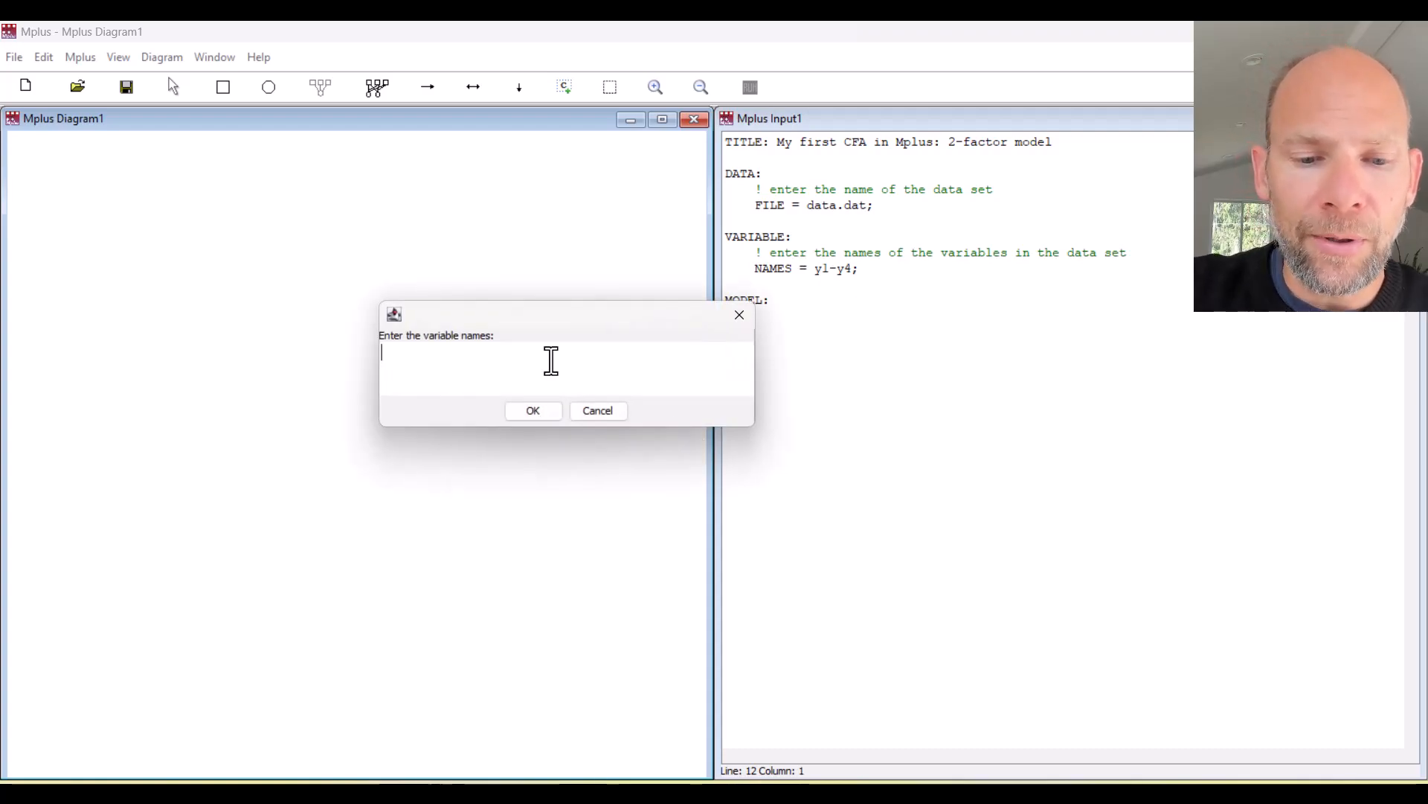
type("y")
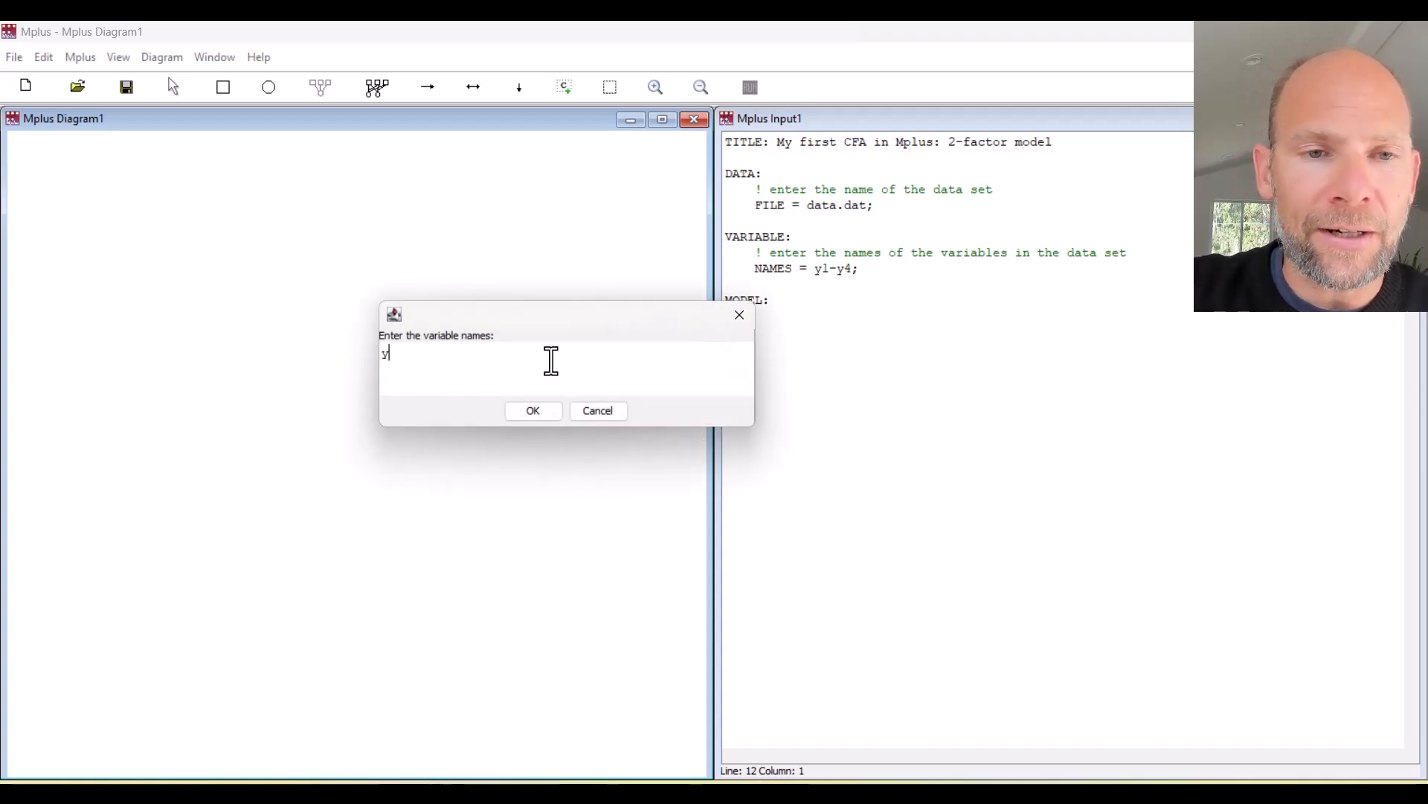
type("1 y2")
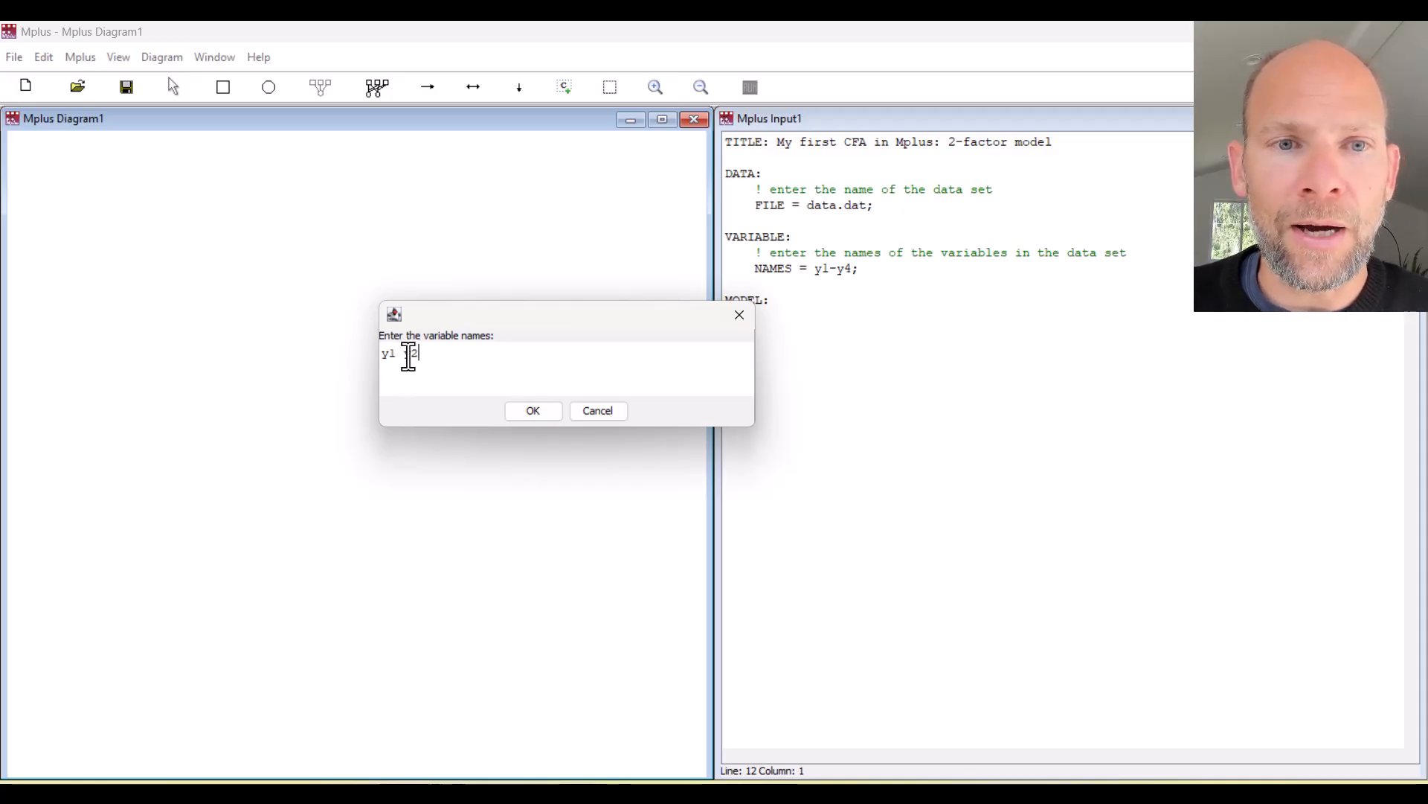
left_click(537, 411)
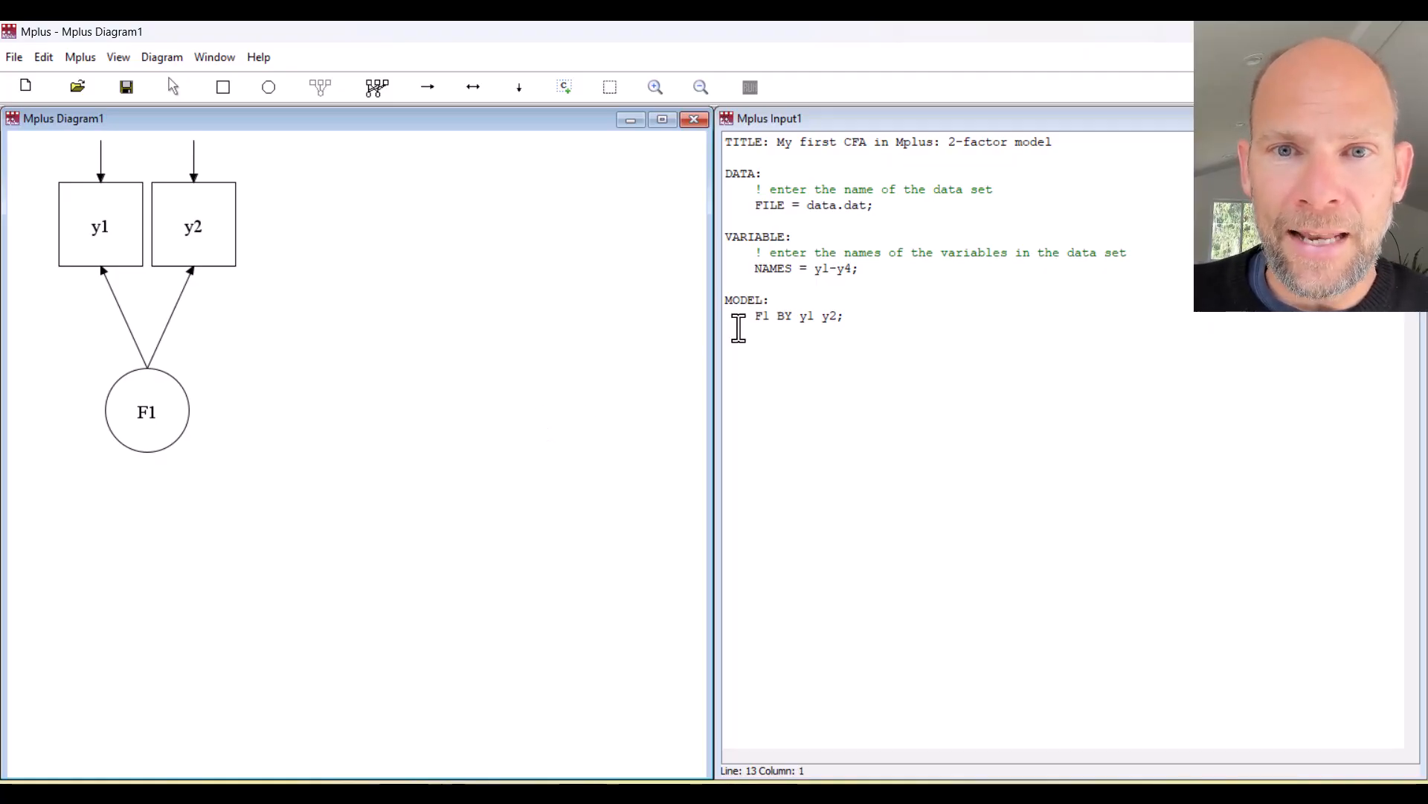
left_click(851, 313)
left_click_drag(850, 313, 751, 318)
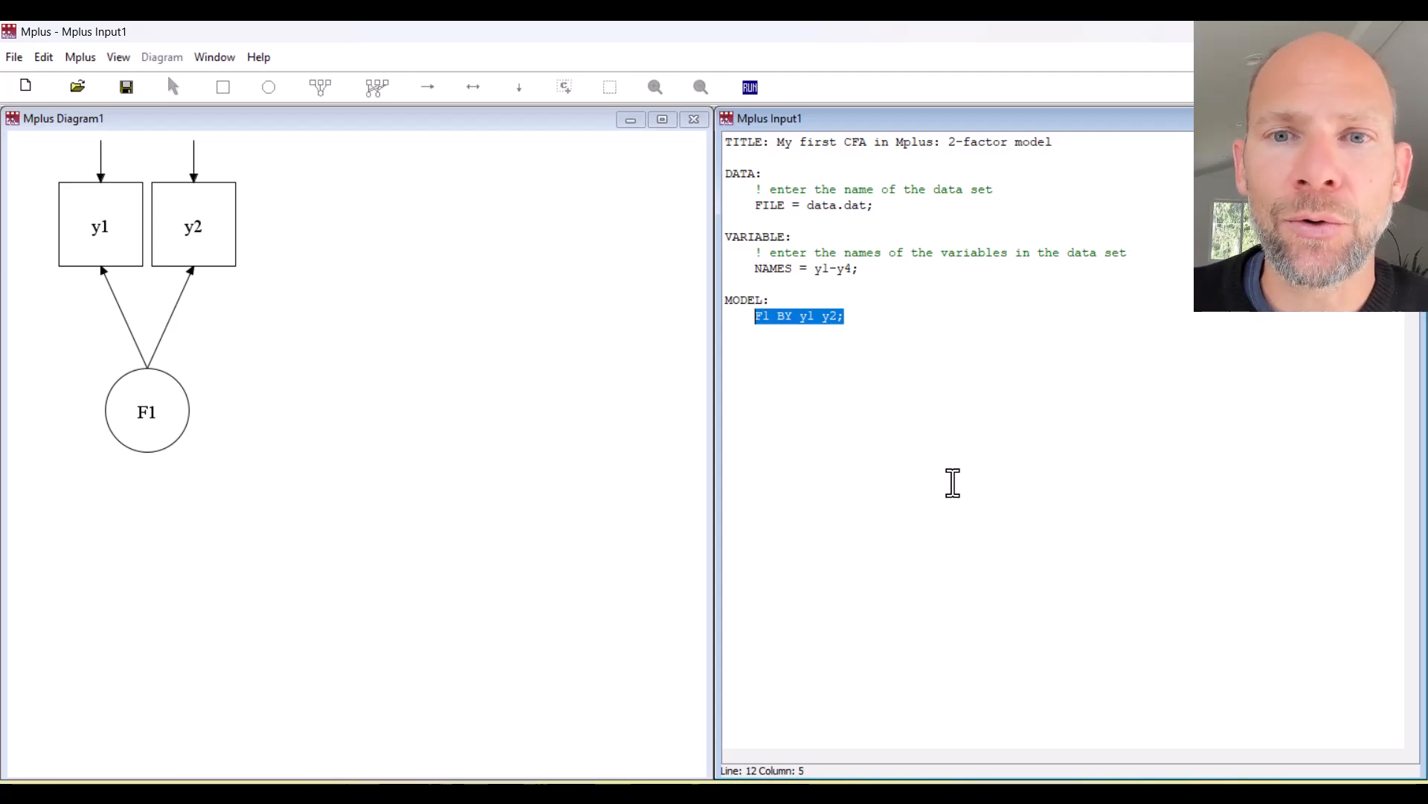
left_click(508, 243)
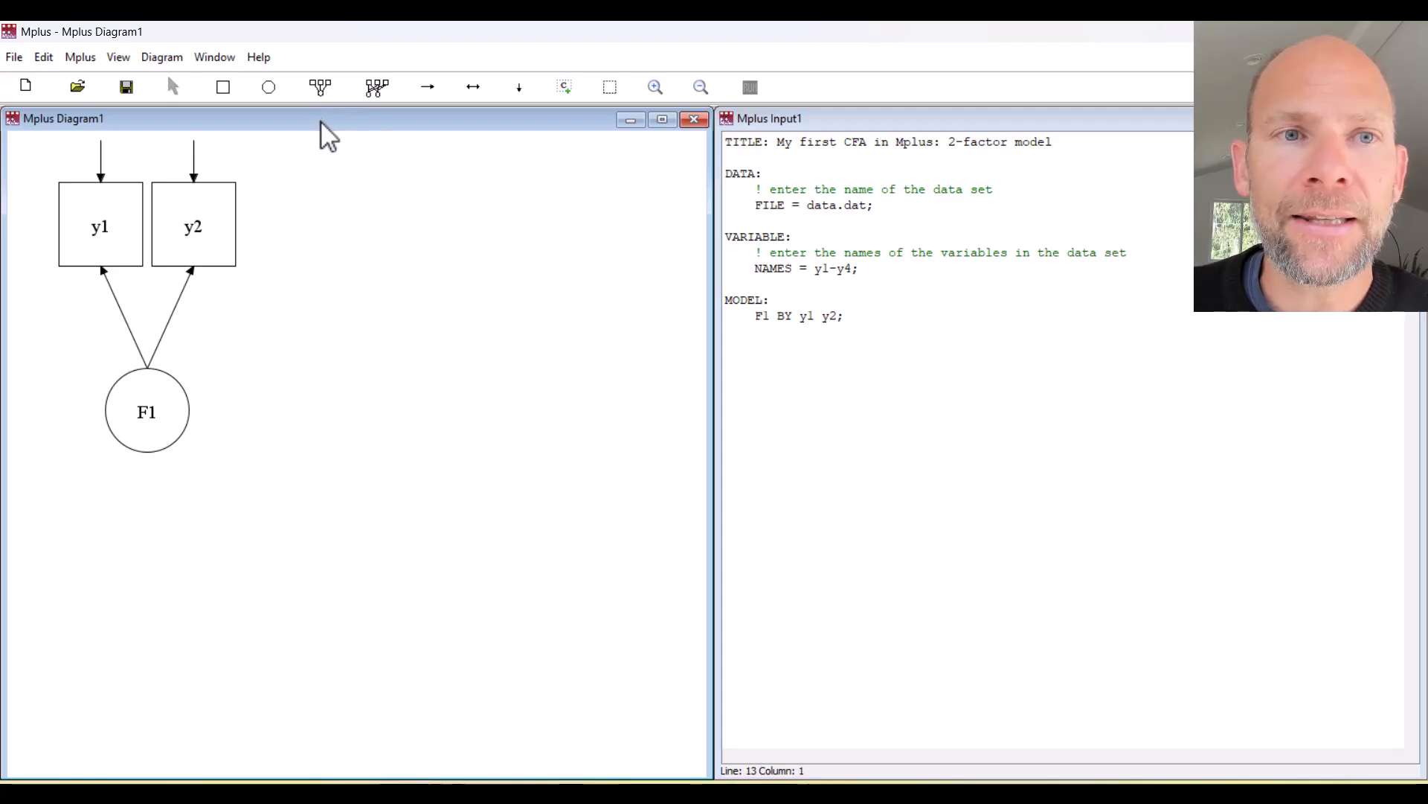
Draw factor F2 with two indicators named y3 and y4, generating F2 BY y3 y4;.
left_click(320, 88)
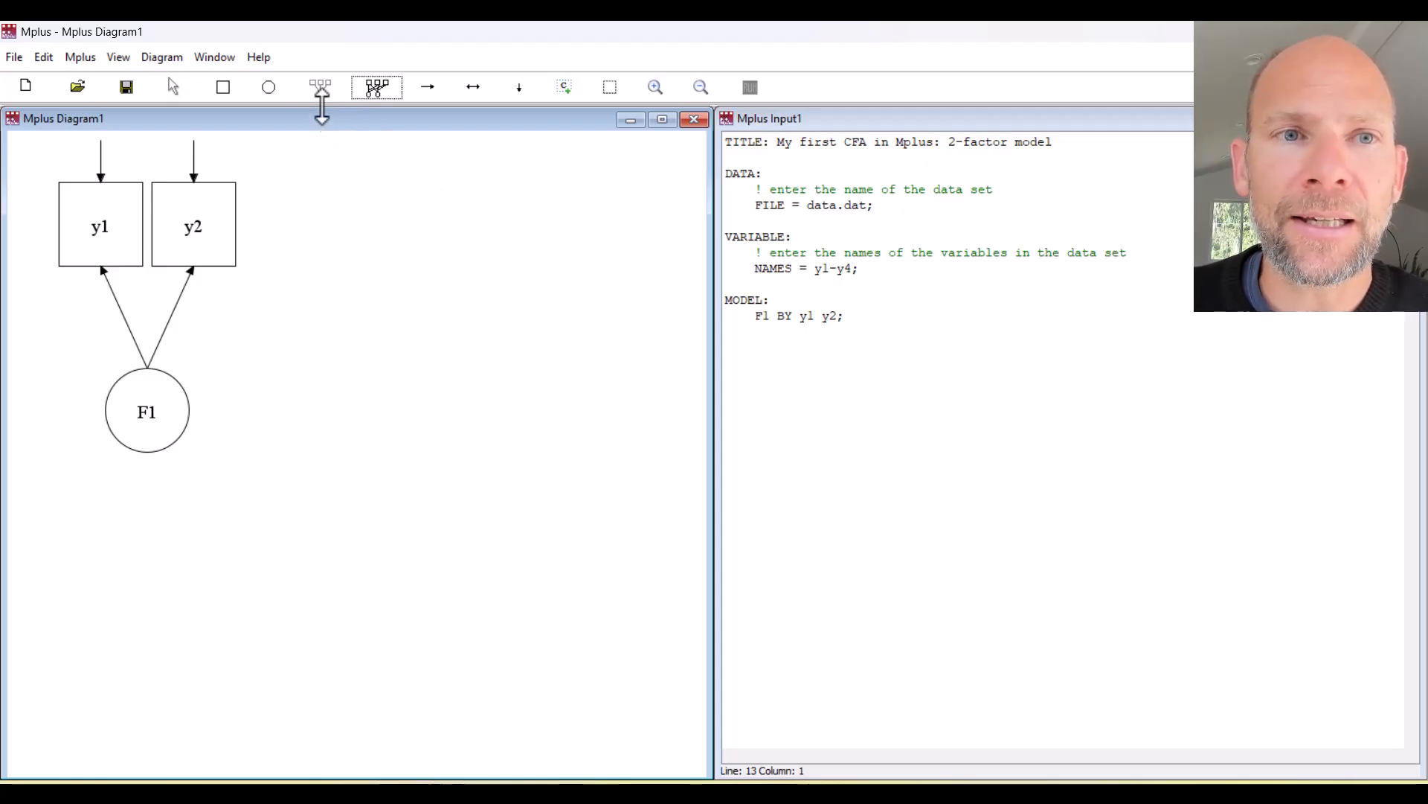
left_click(428, 285)
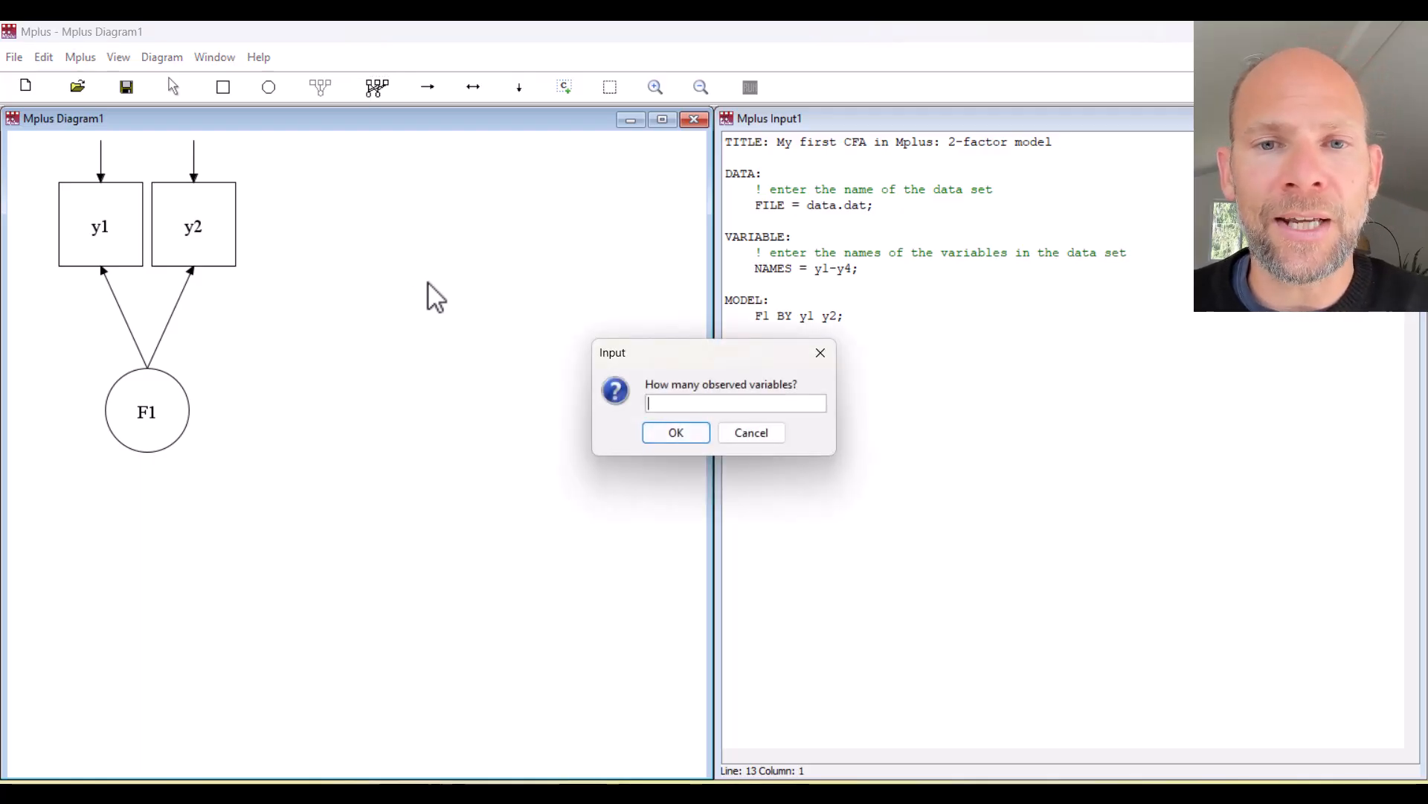
type("2")
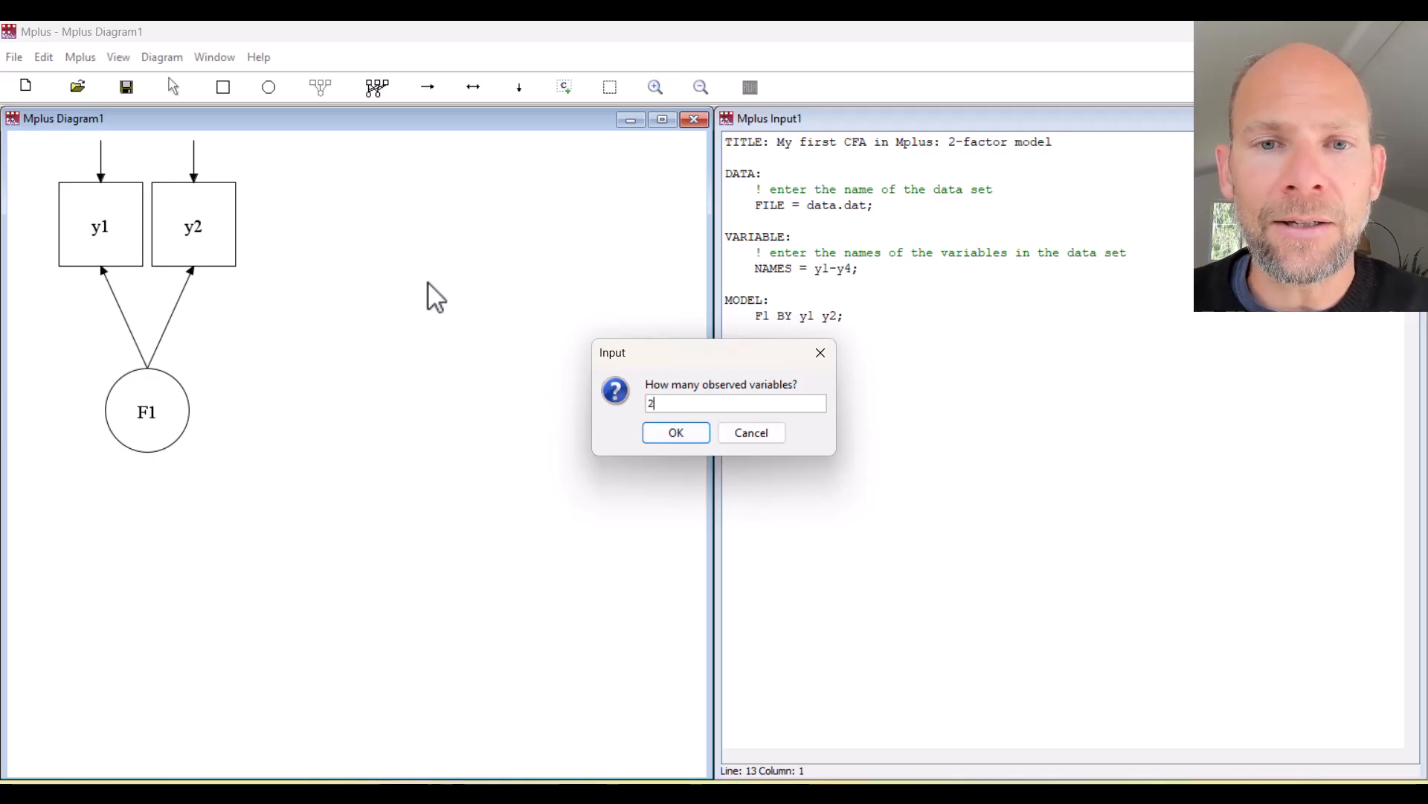
left_click(670, 432)
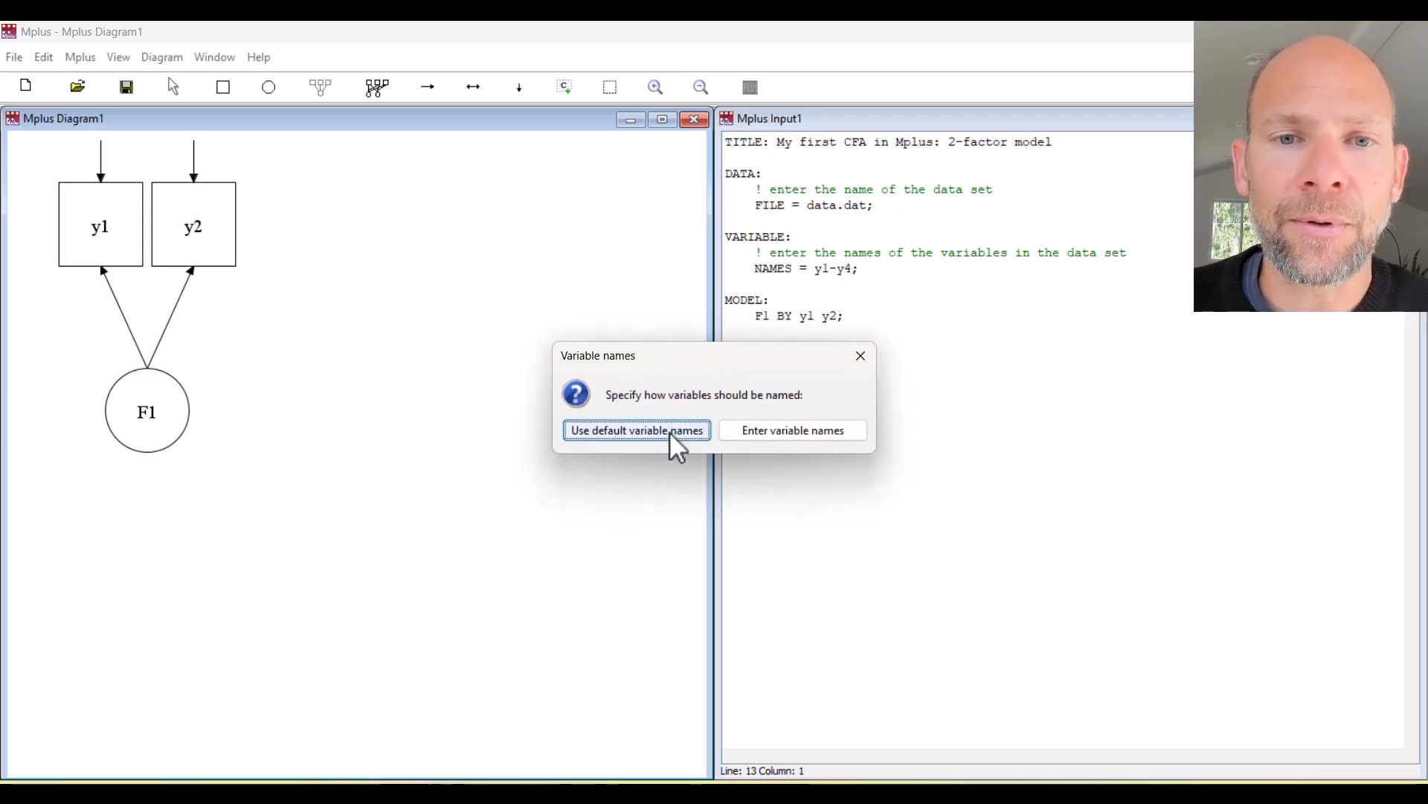
left_click(856, 430)
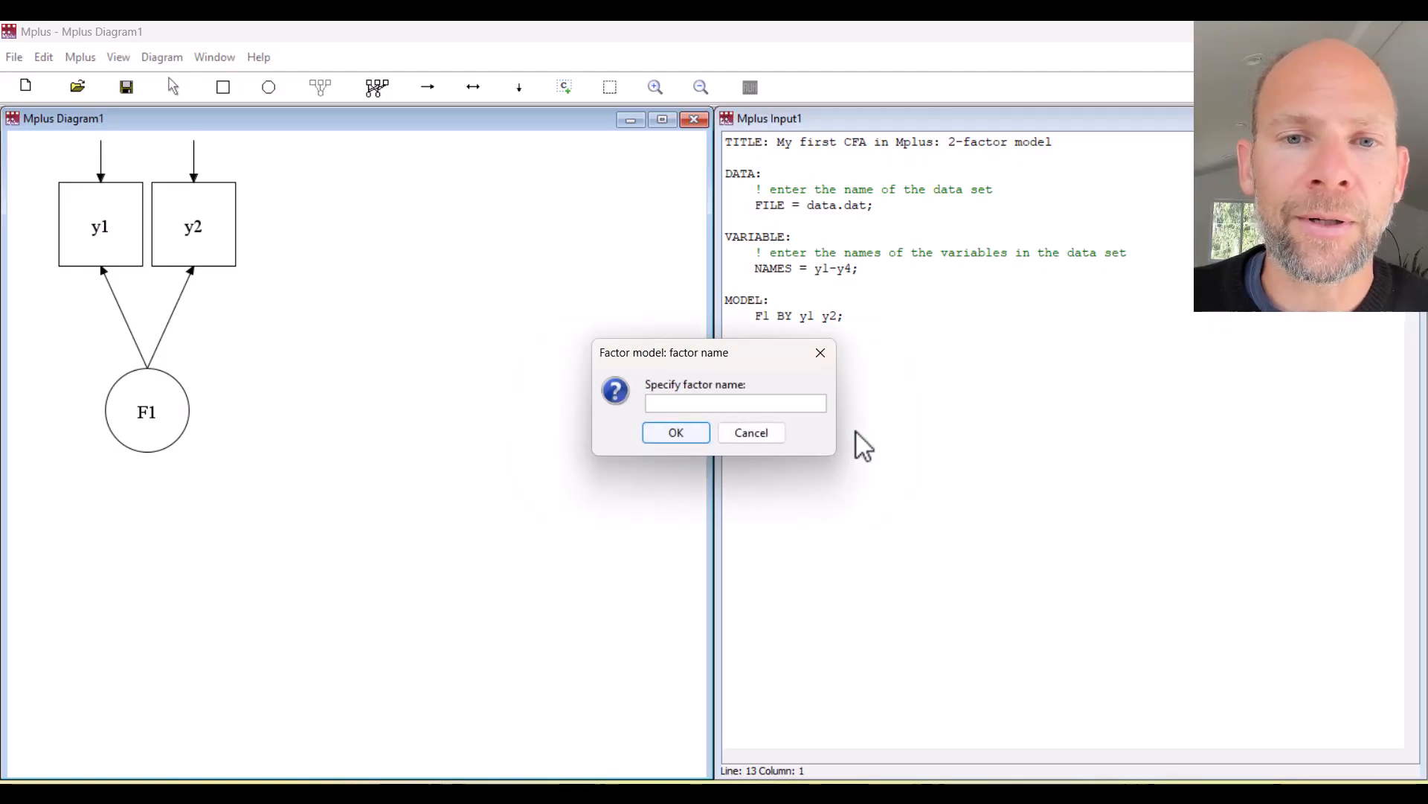
type("F2")
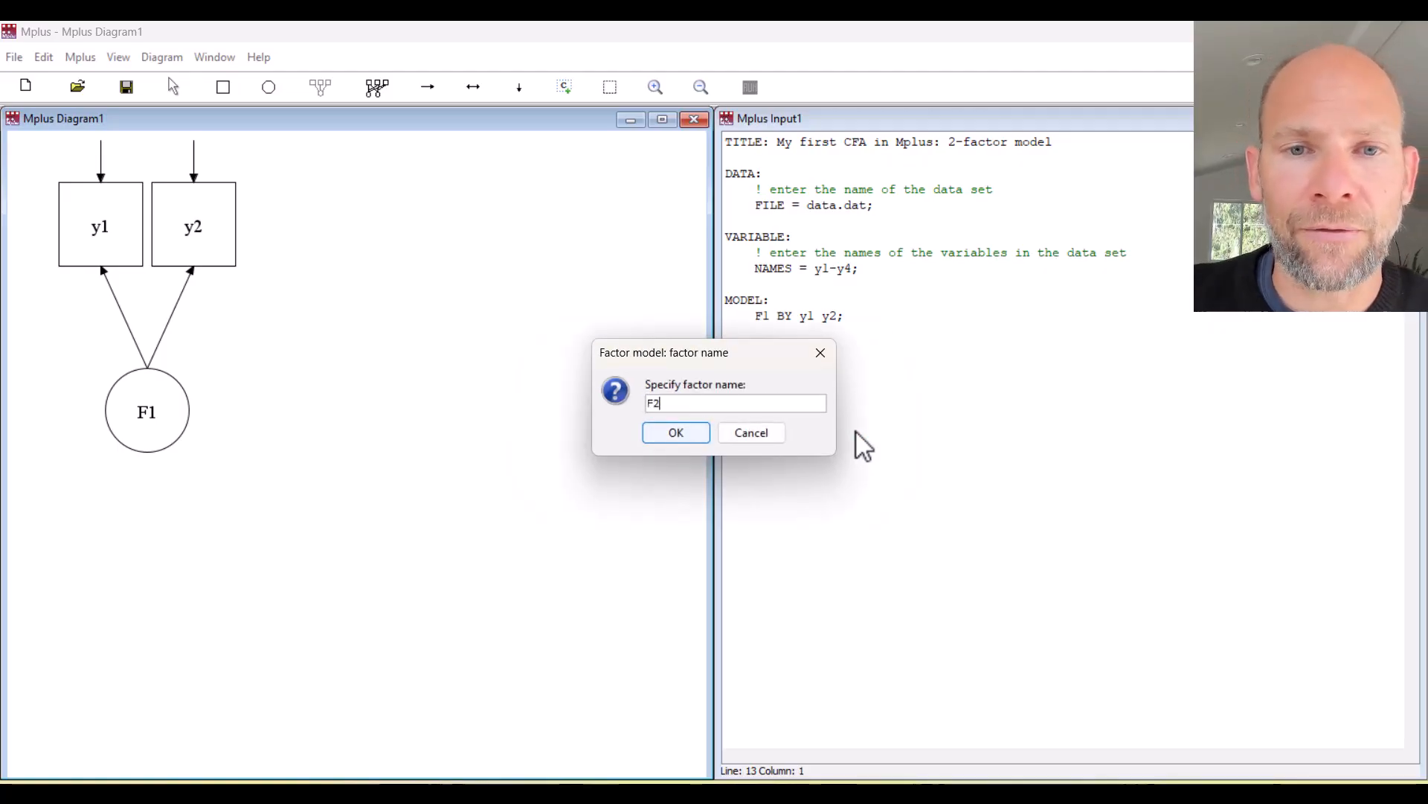
left_click(682, 439)
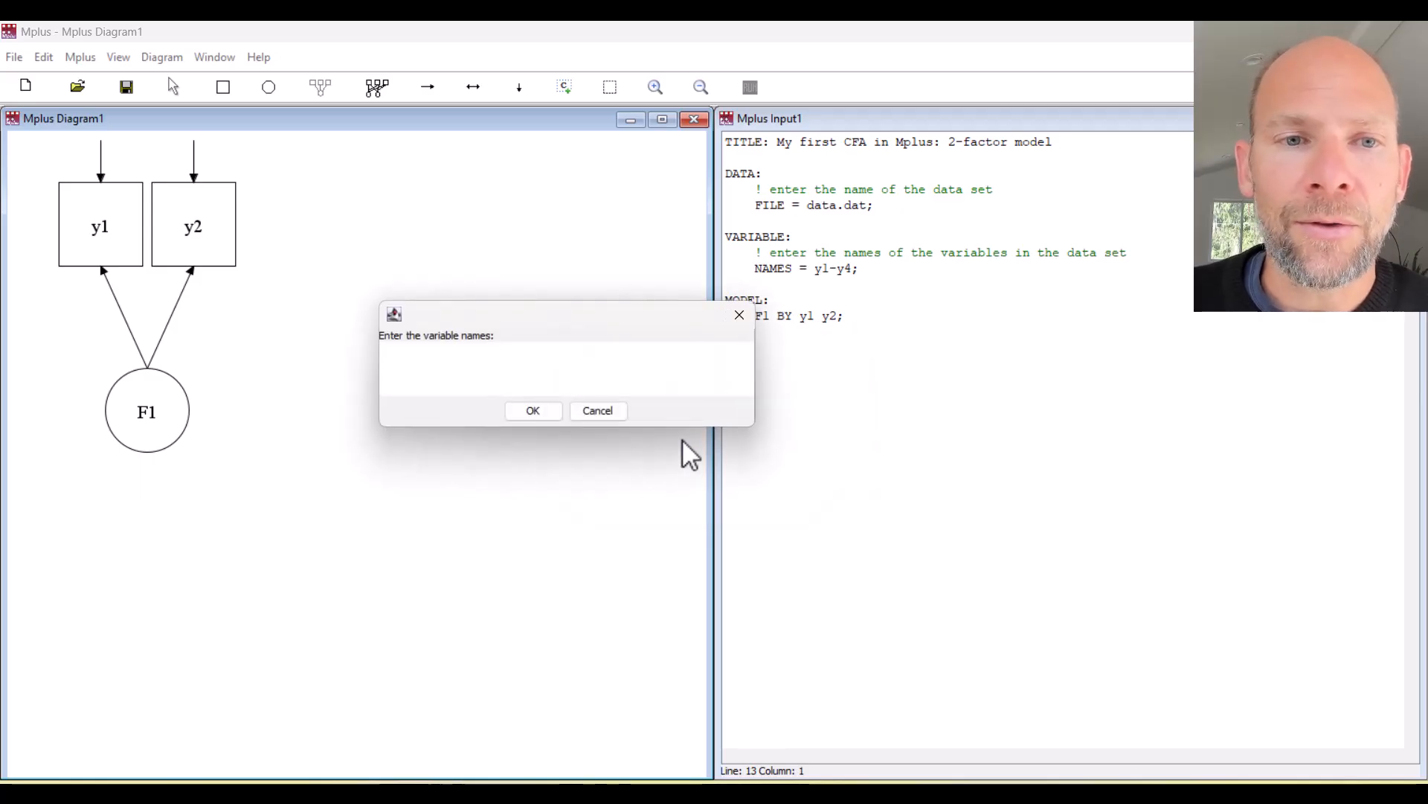
type("y")
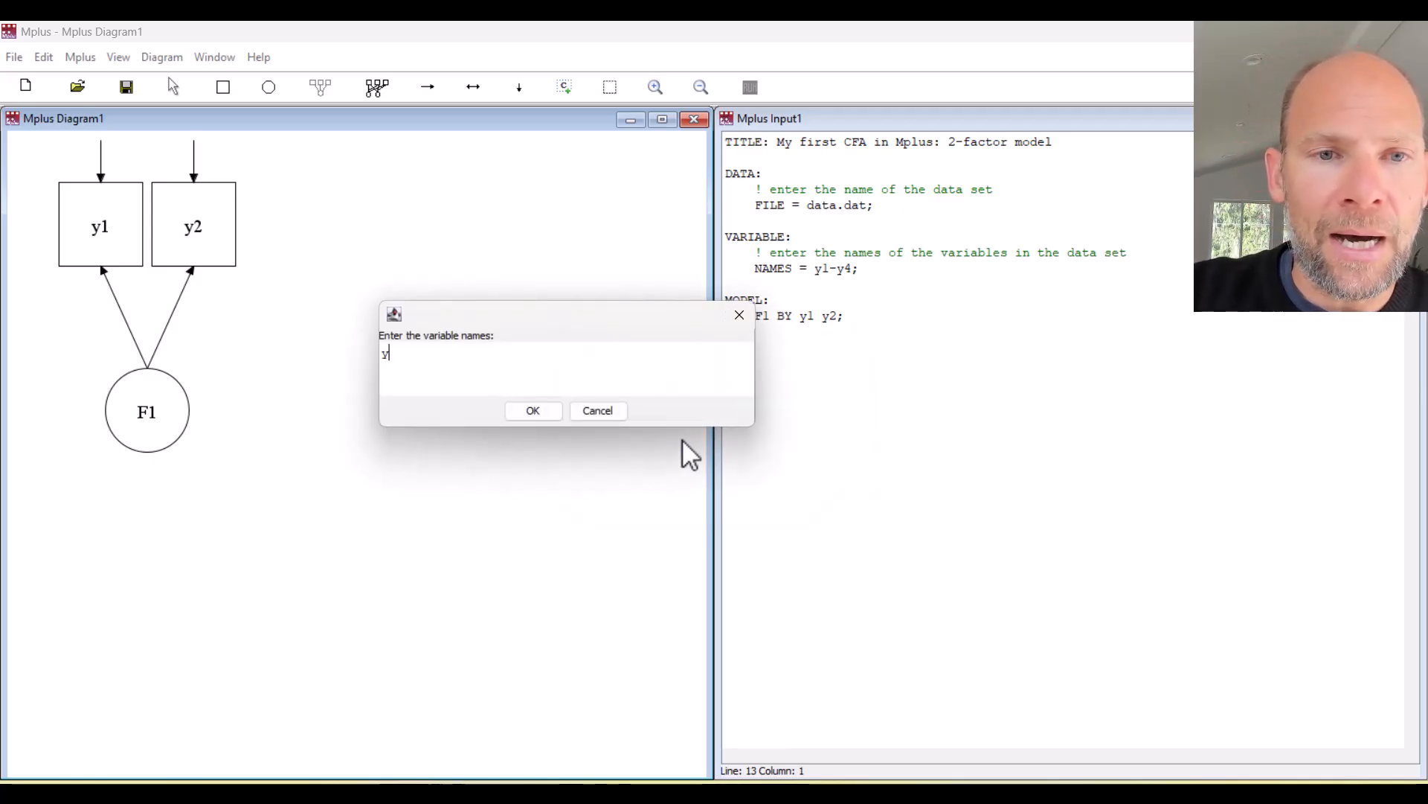
type("3 y4")
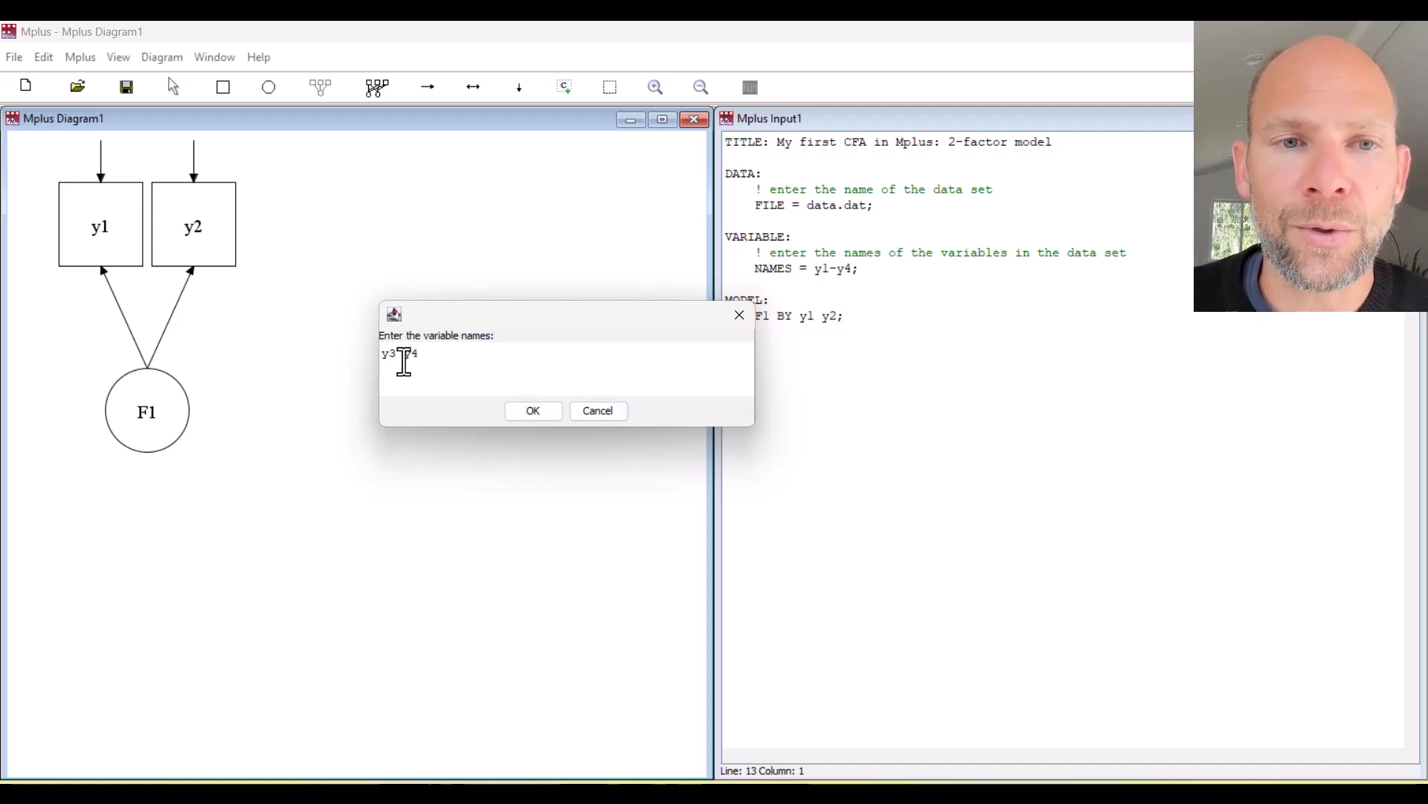
left_click(548, 412)
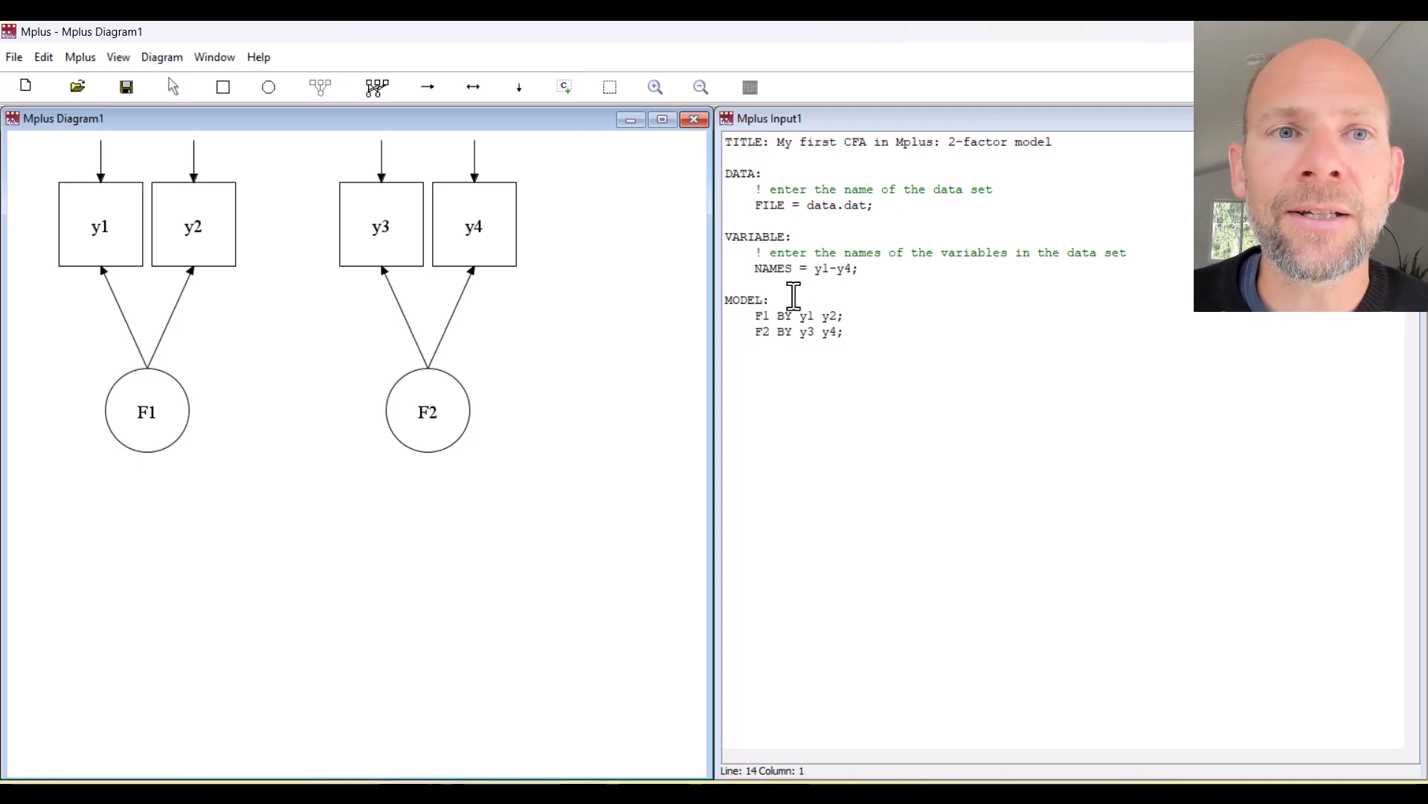
Connect F1 and F2 with a covariance and highlight the generated F2 WITH F1; line.
left_click(473, 88)
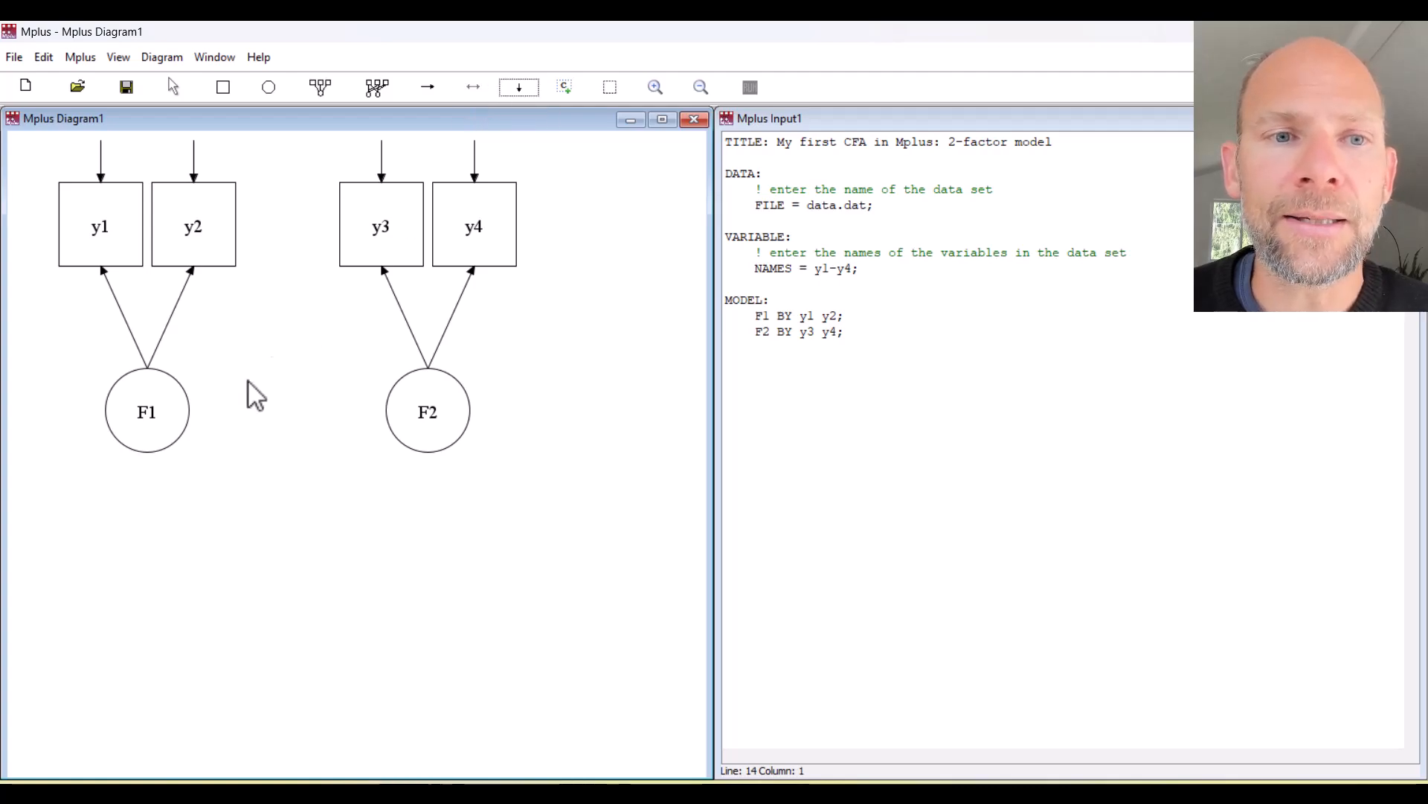
mouse_move(138, 450)
left_mouse_down()
mouse_move(377, 510)
mouse_move(436, 418)
left_mouse_up()
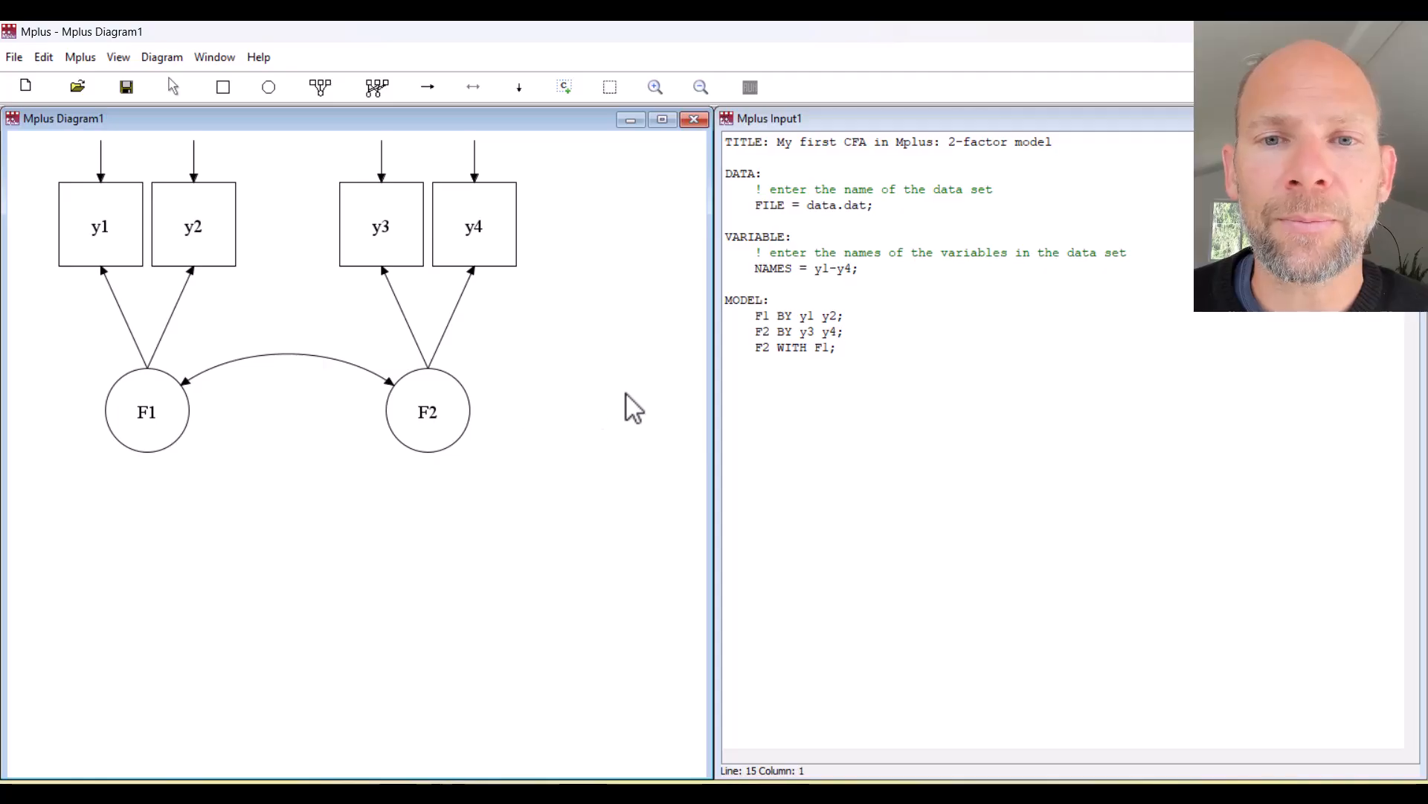
left_click(756, 344)
left_click_drag(837, 348, 749, 343)
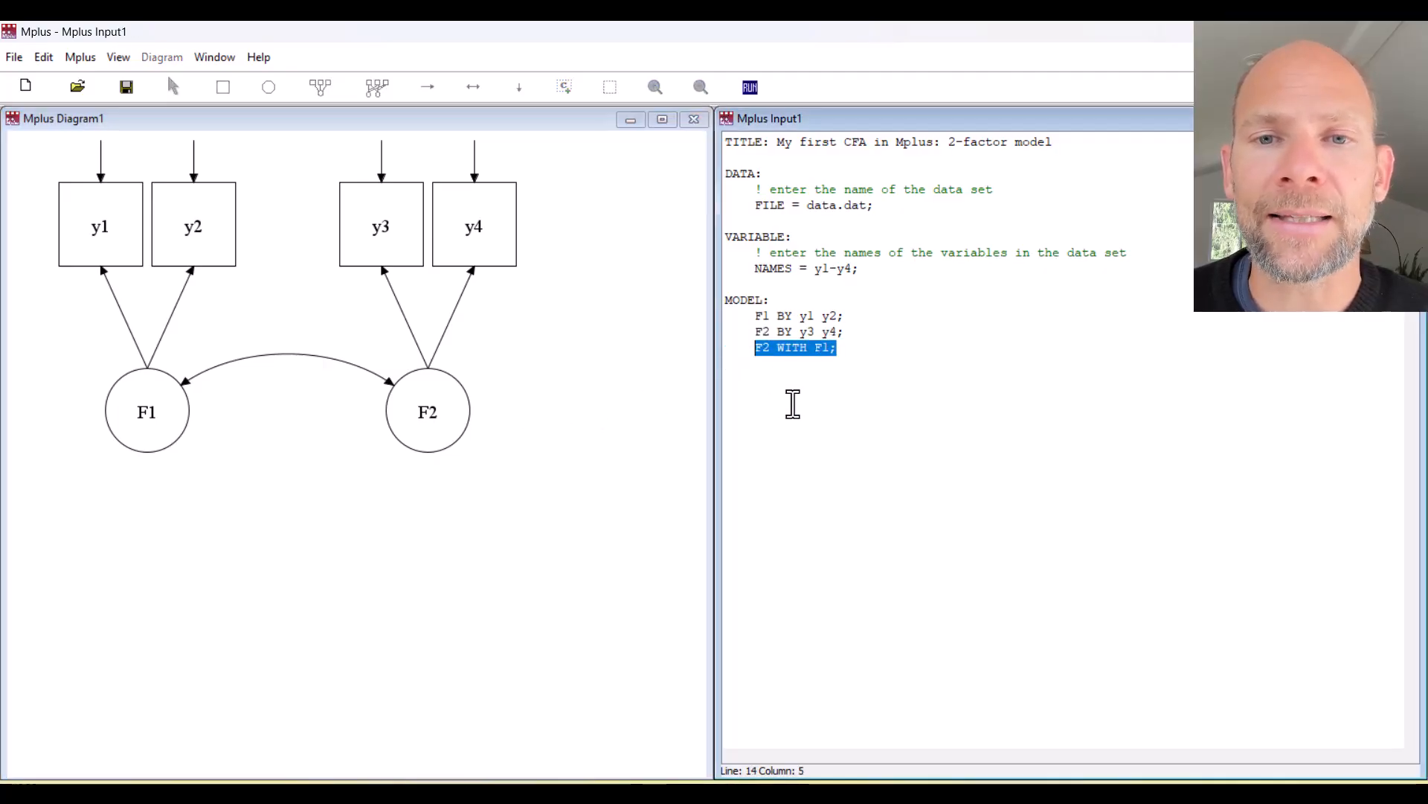
Add the line 'output: sampstat stdyx;' below the model statements.
left_click(865, 351)
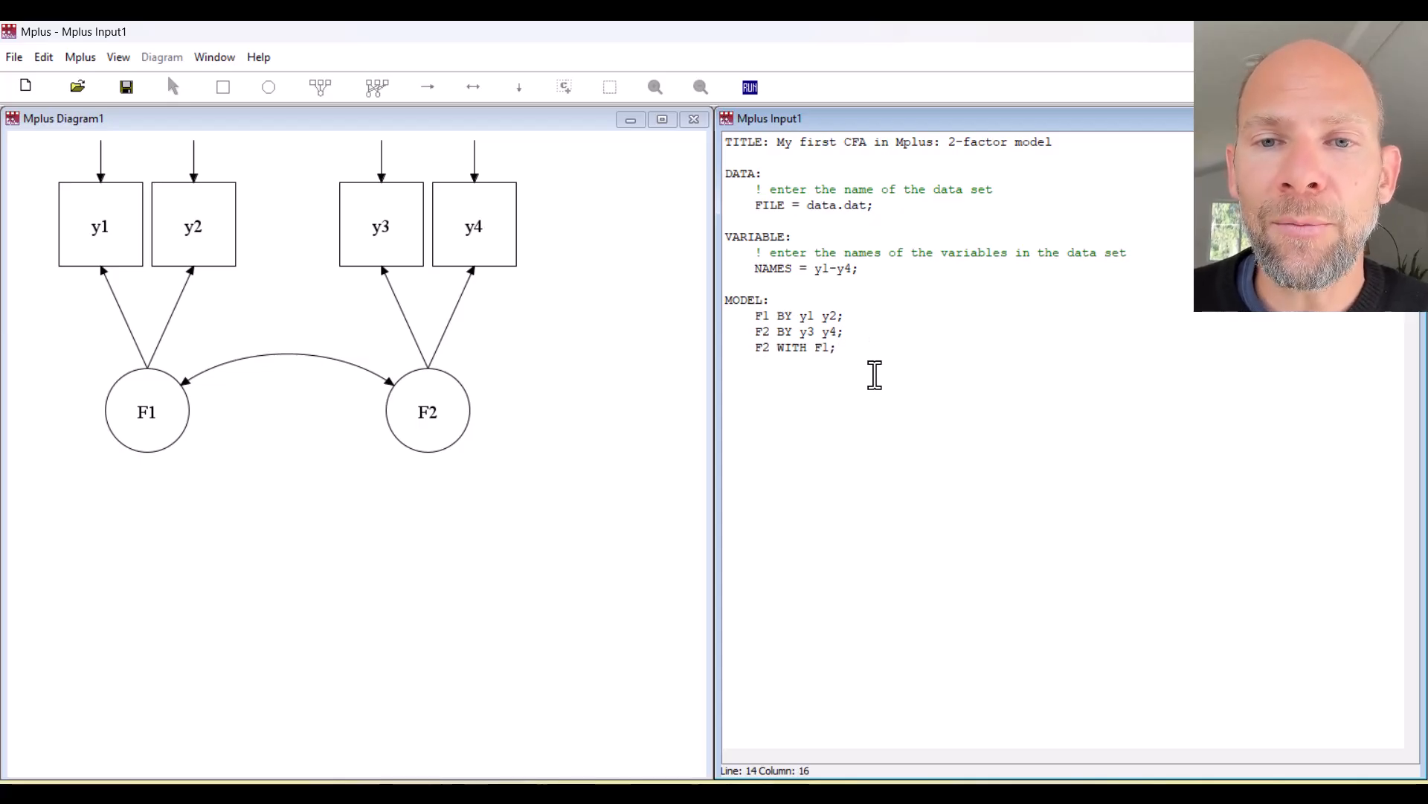
key("Return")
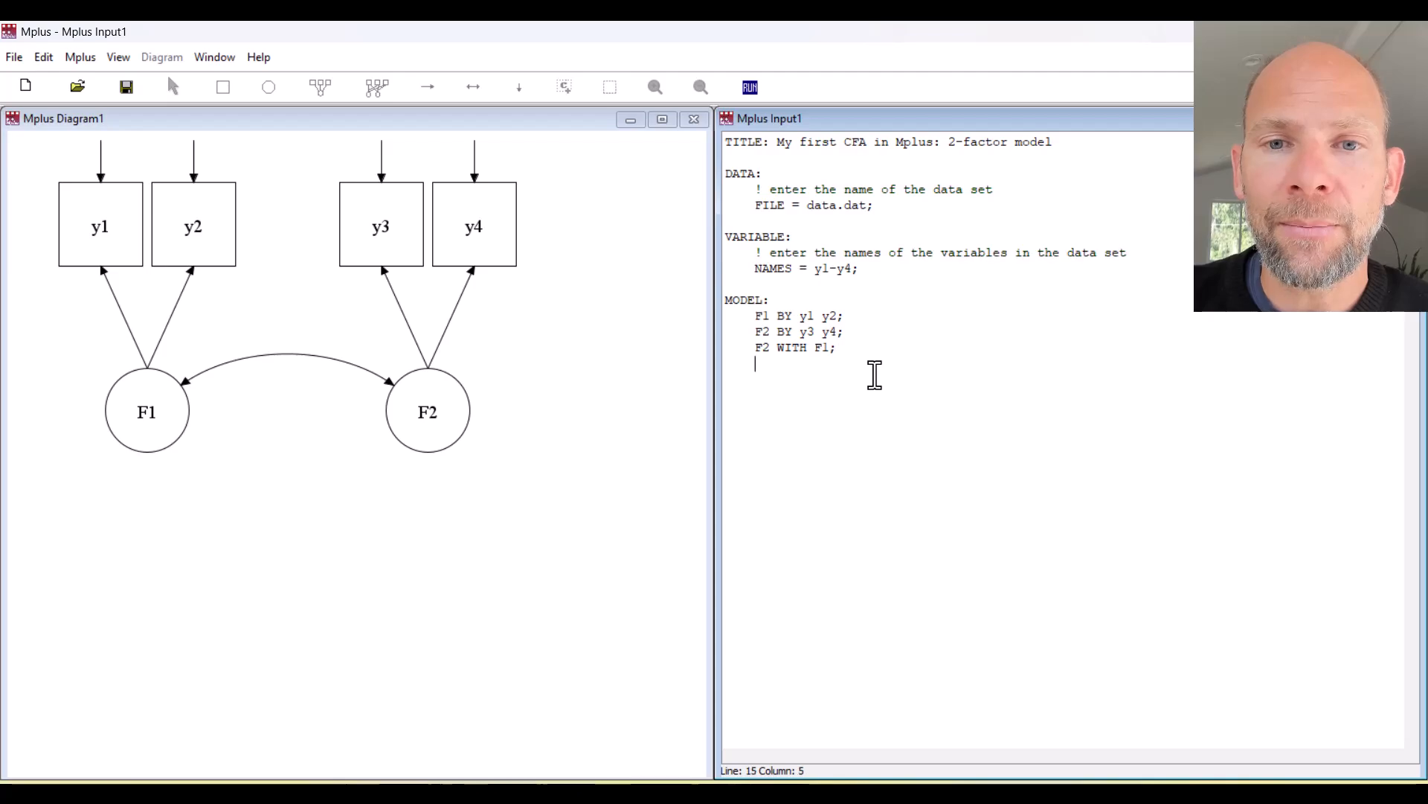
key("BackSpace")
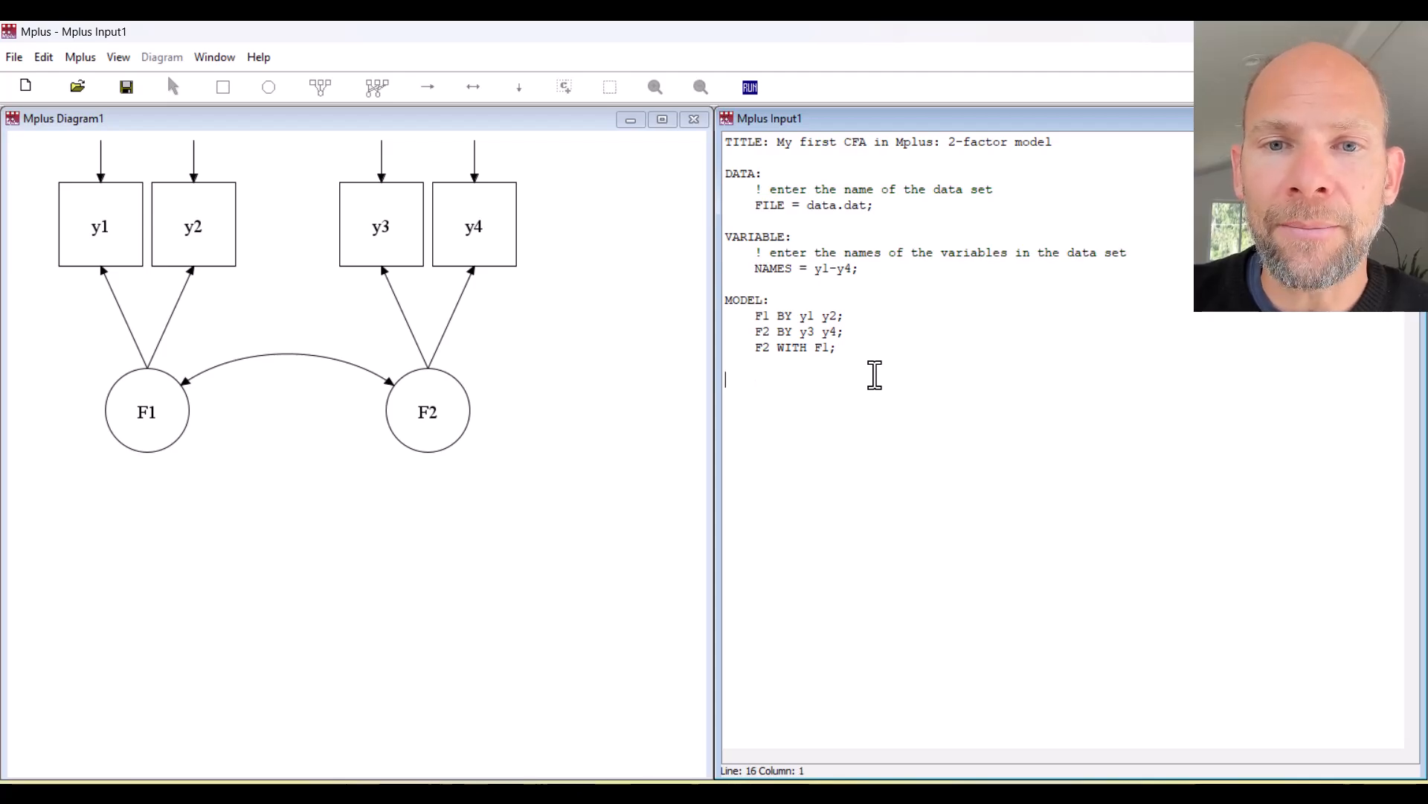
type("OU")
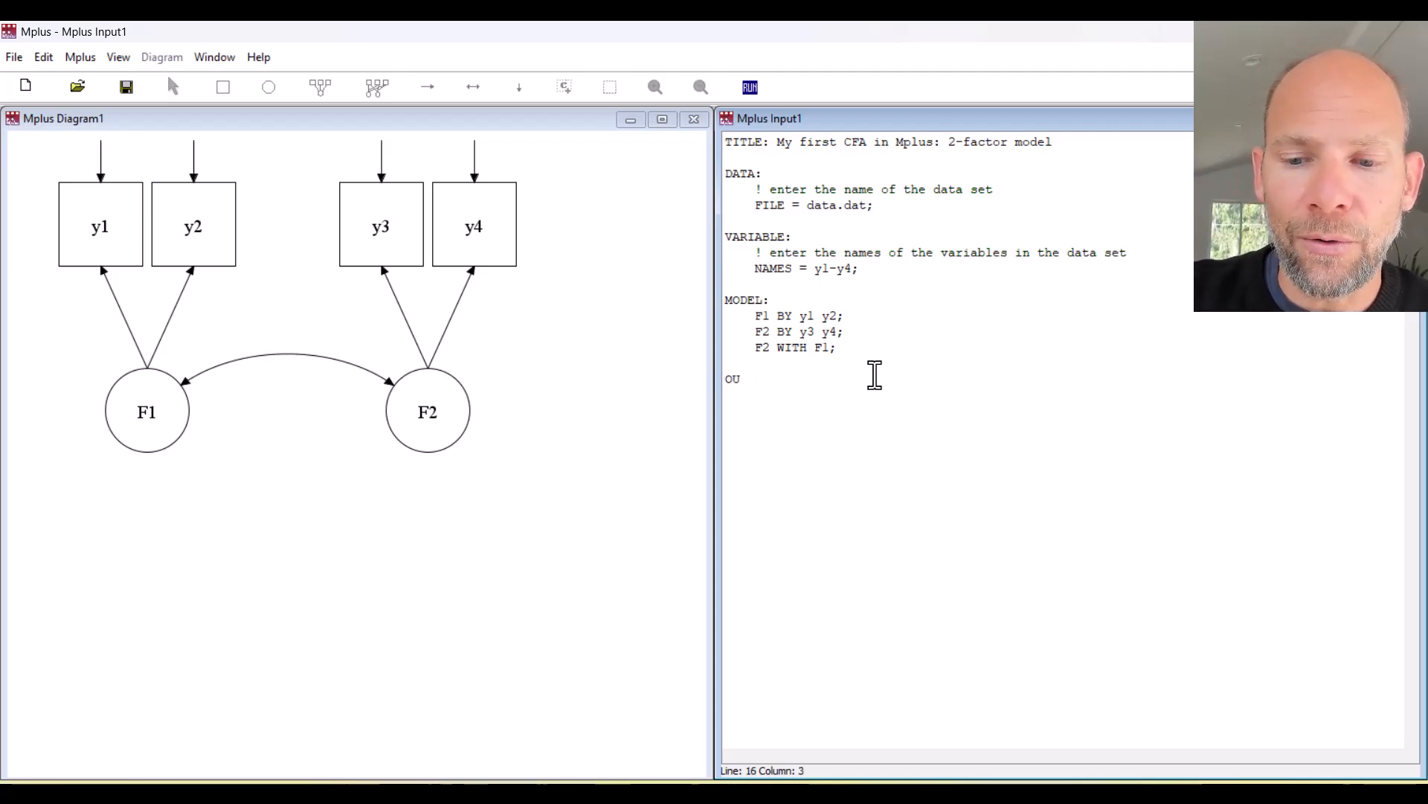
type("T")
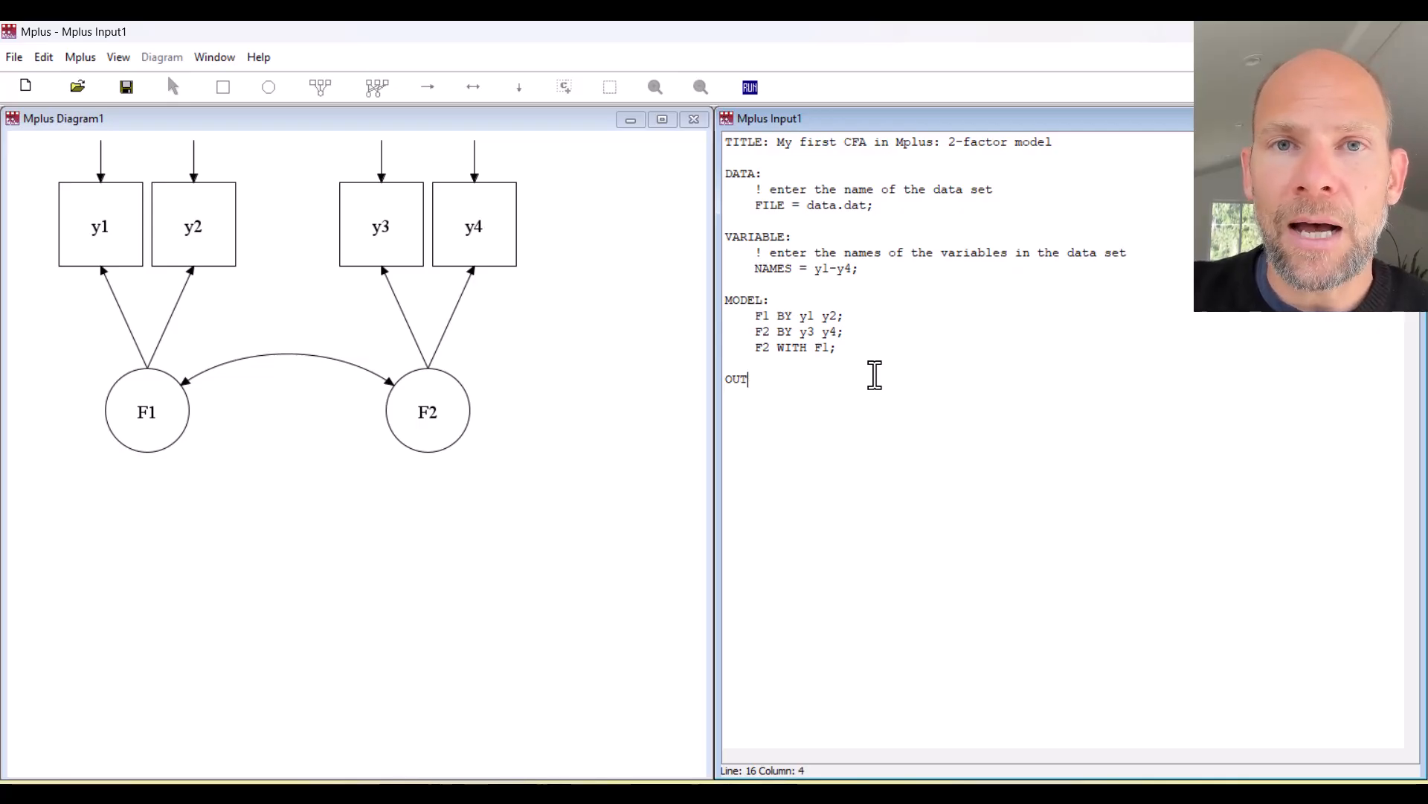
key("BackSpace")
key("BackSpace")
key("BackSpace")
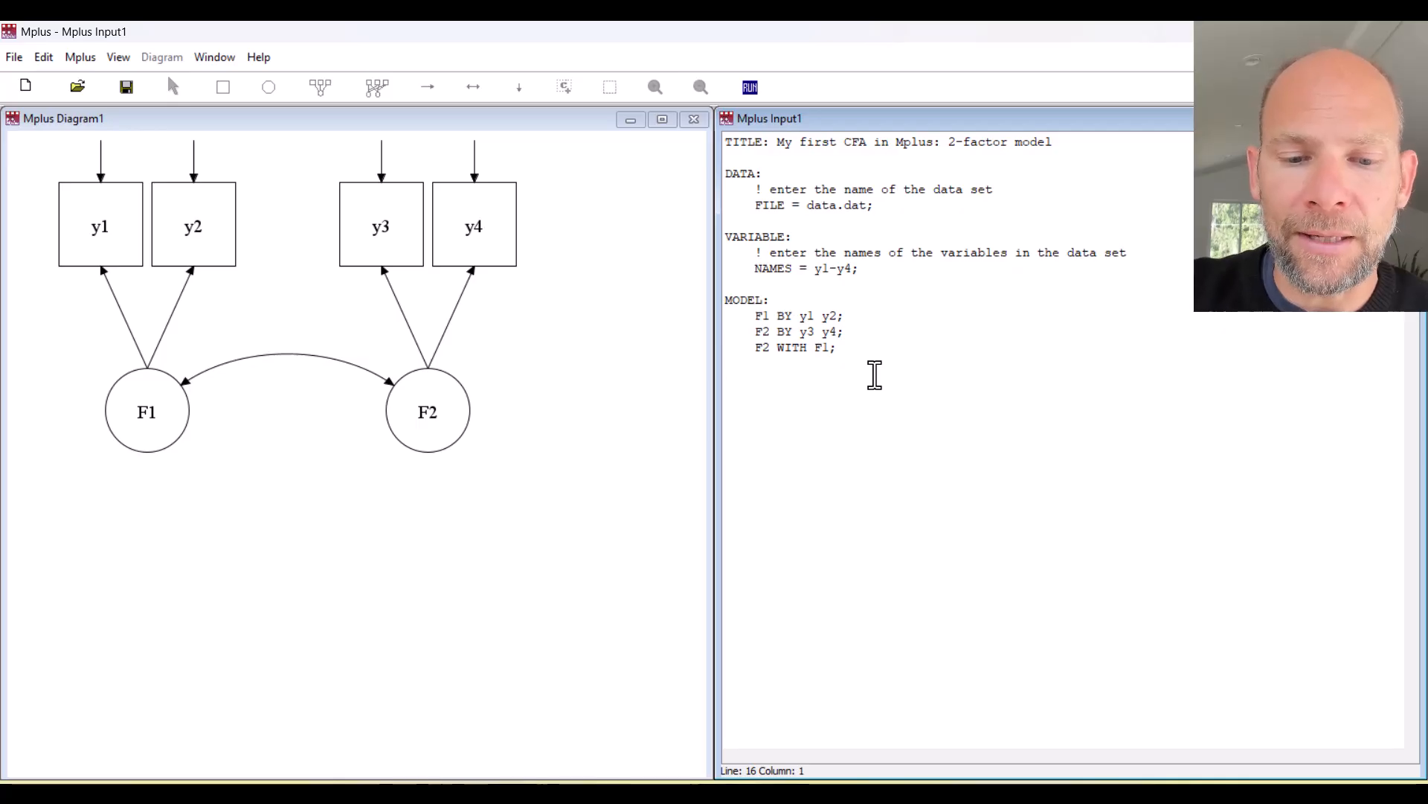
type("outpu")
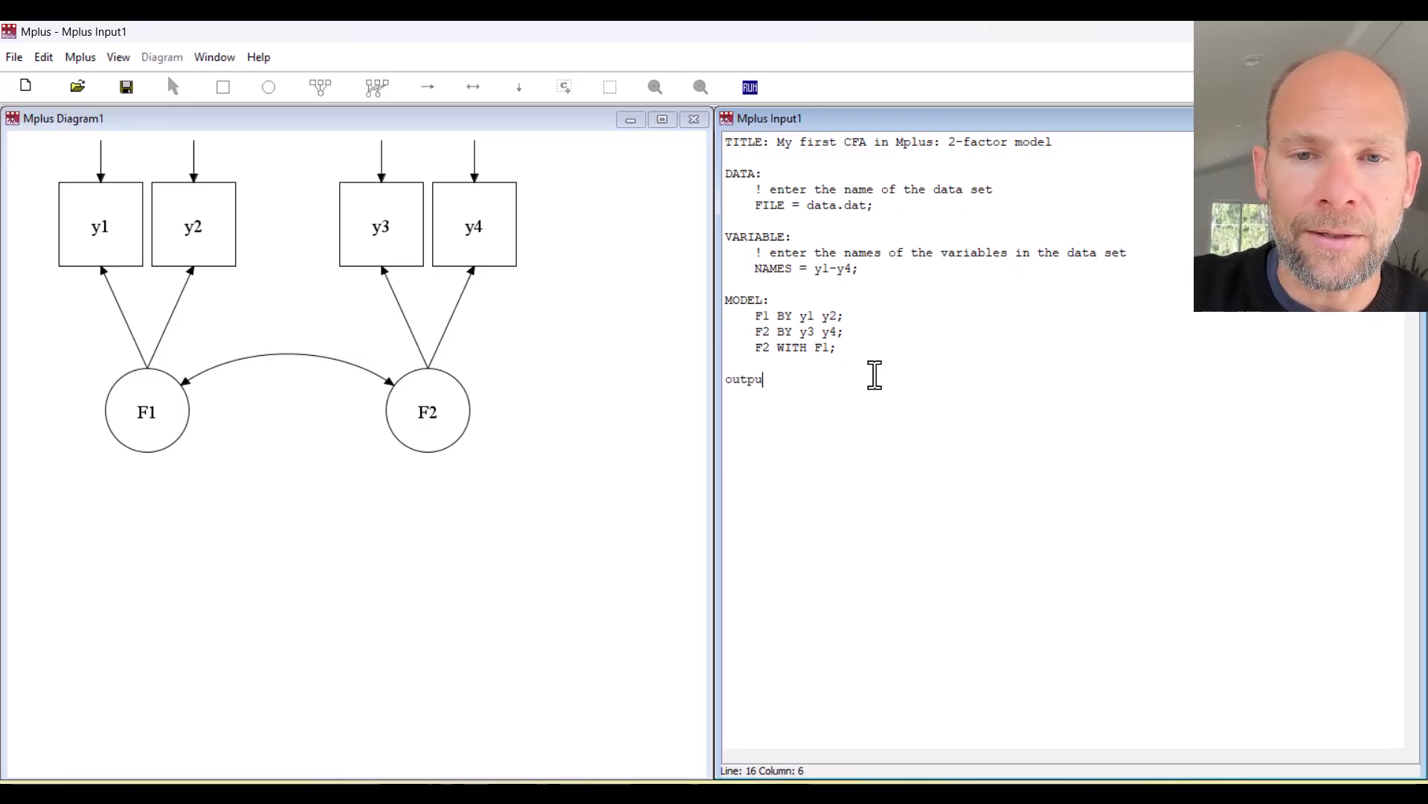
type("t: sampstat")
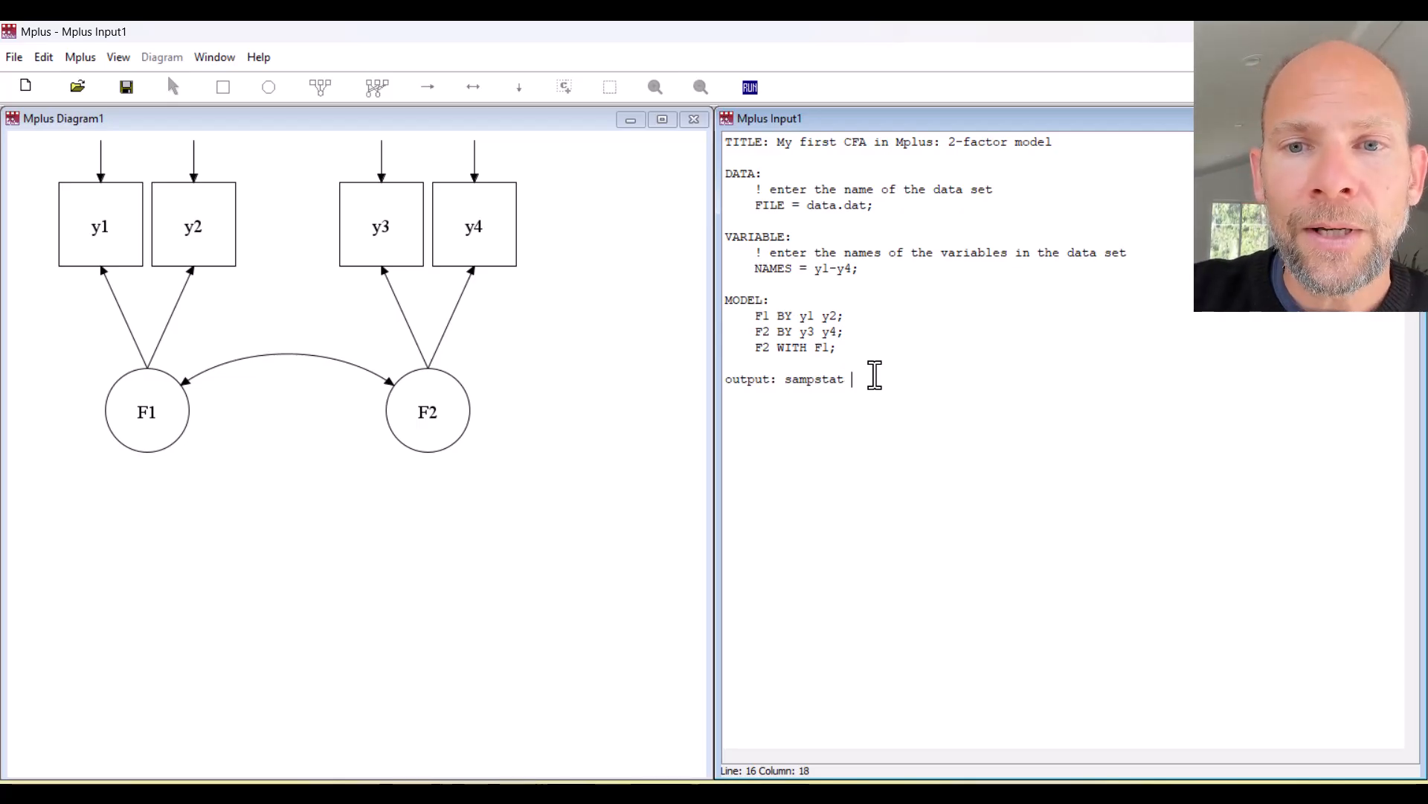
type("stdyx")
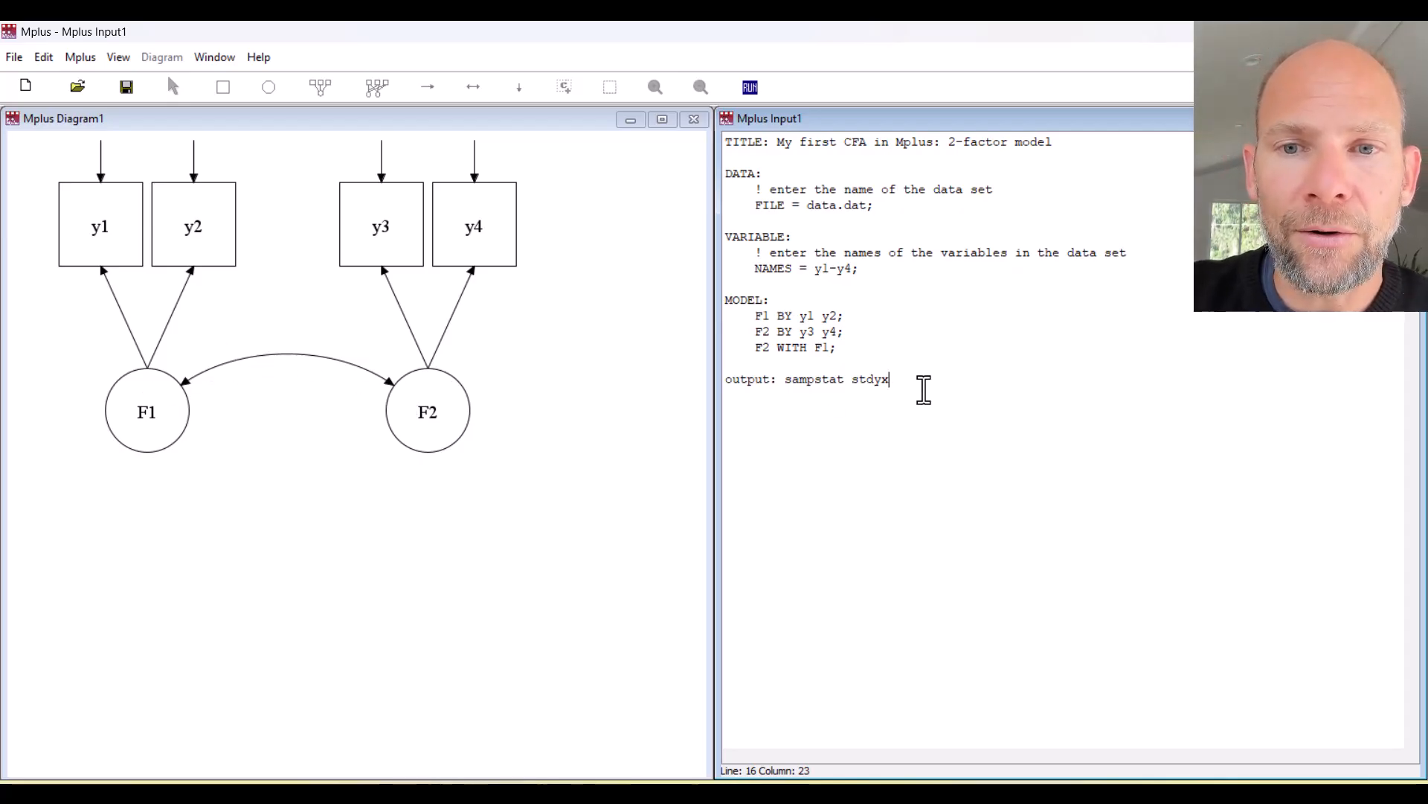
type(";")
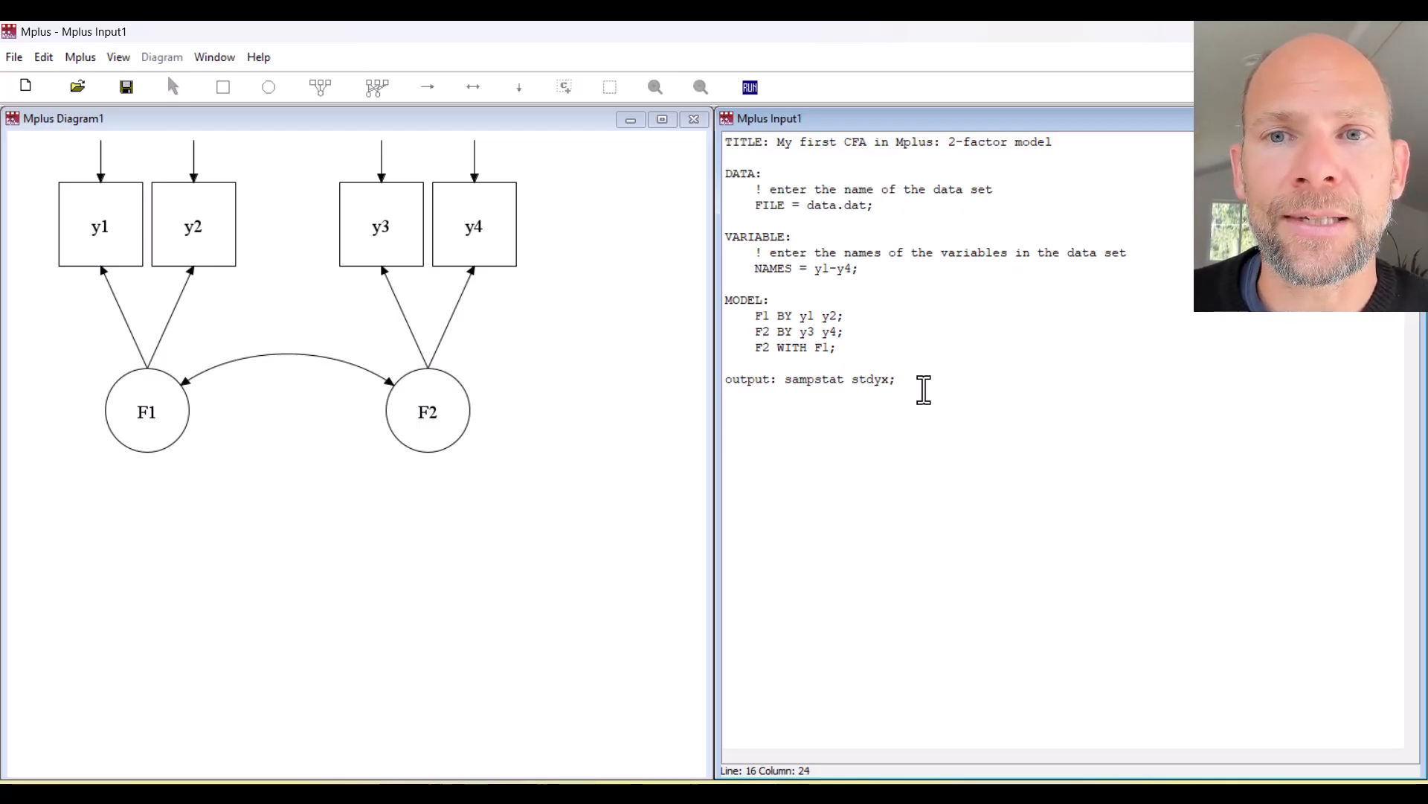
left_click(992, 31)
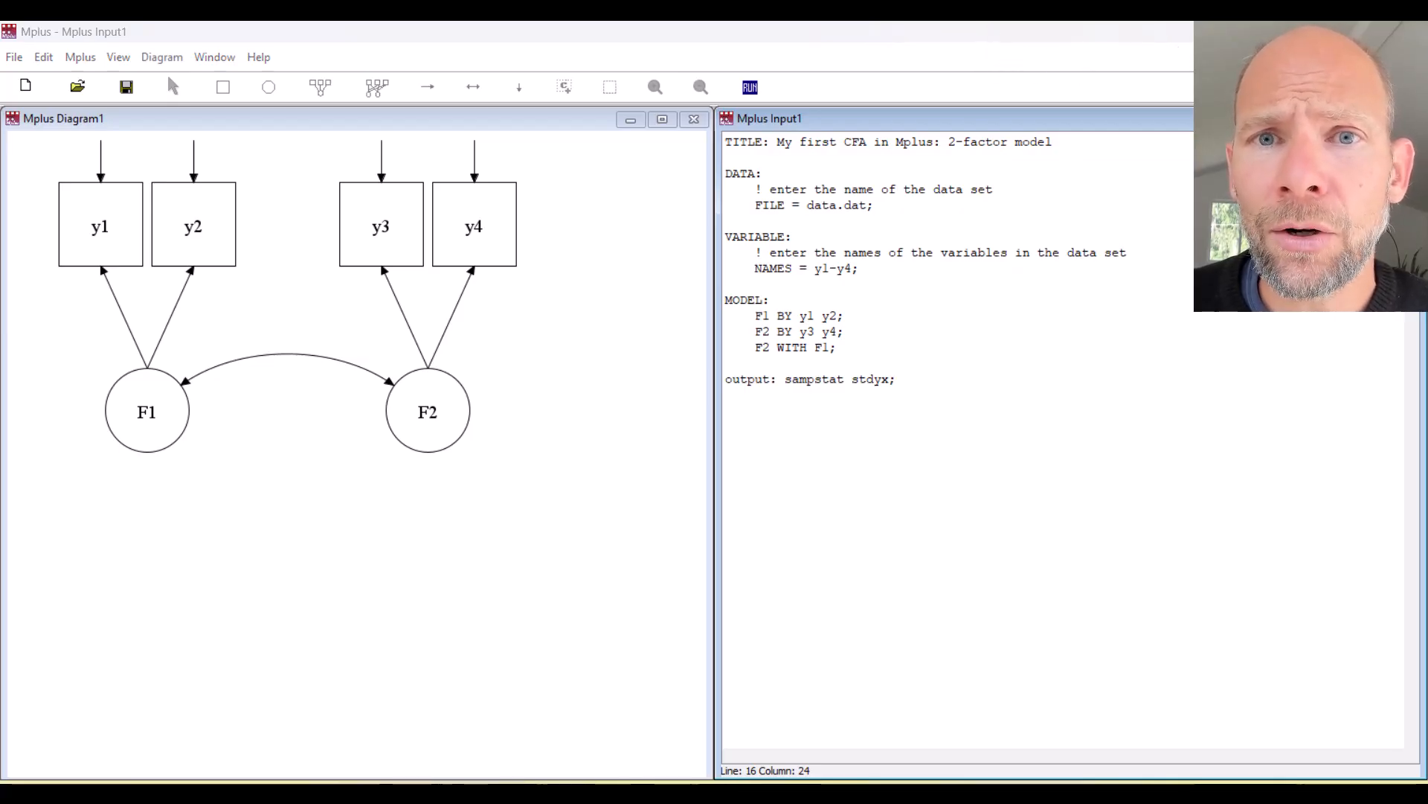
Run the model, agree to save first, and name the input 2-factor-CFA in Documents.
left_click(749, 86)
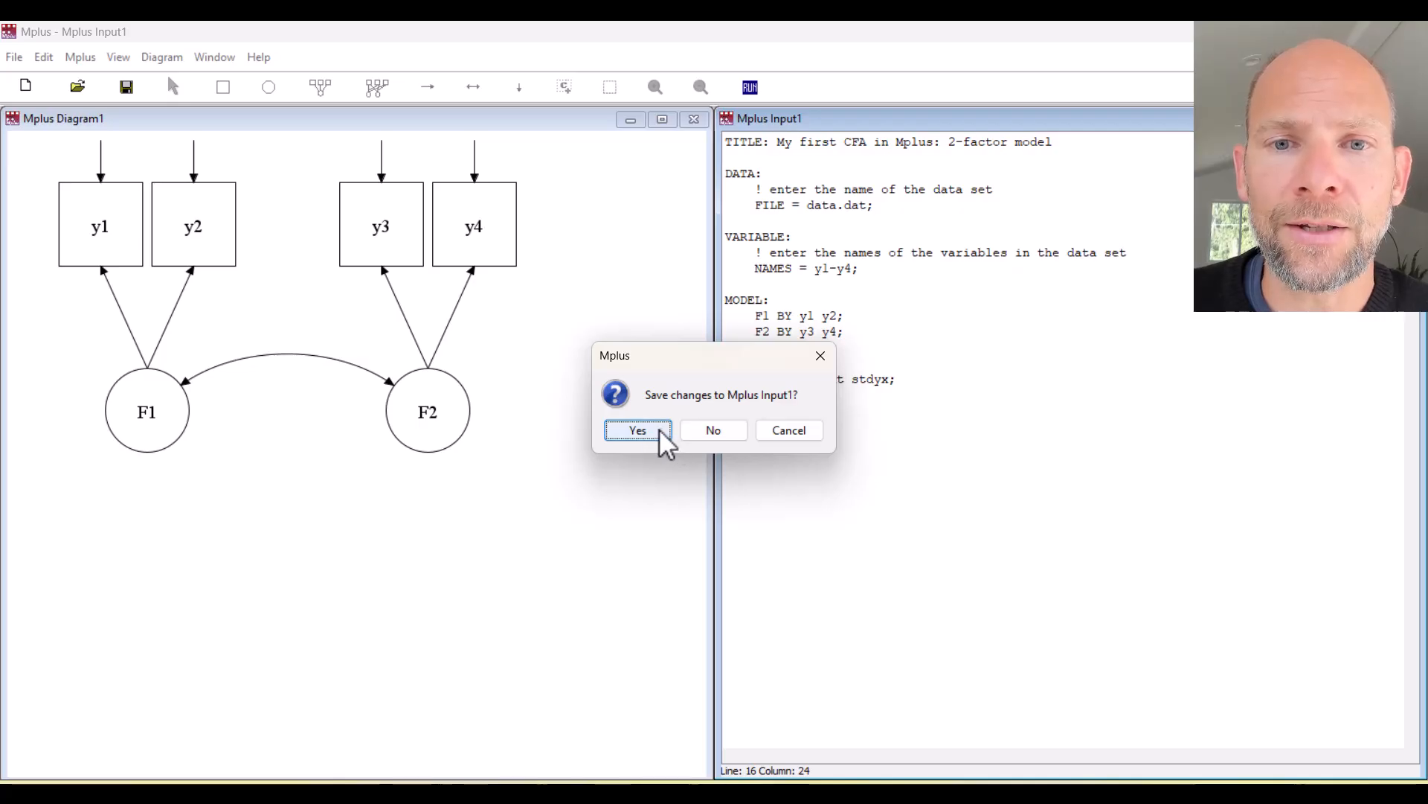
left_click(638, 430)
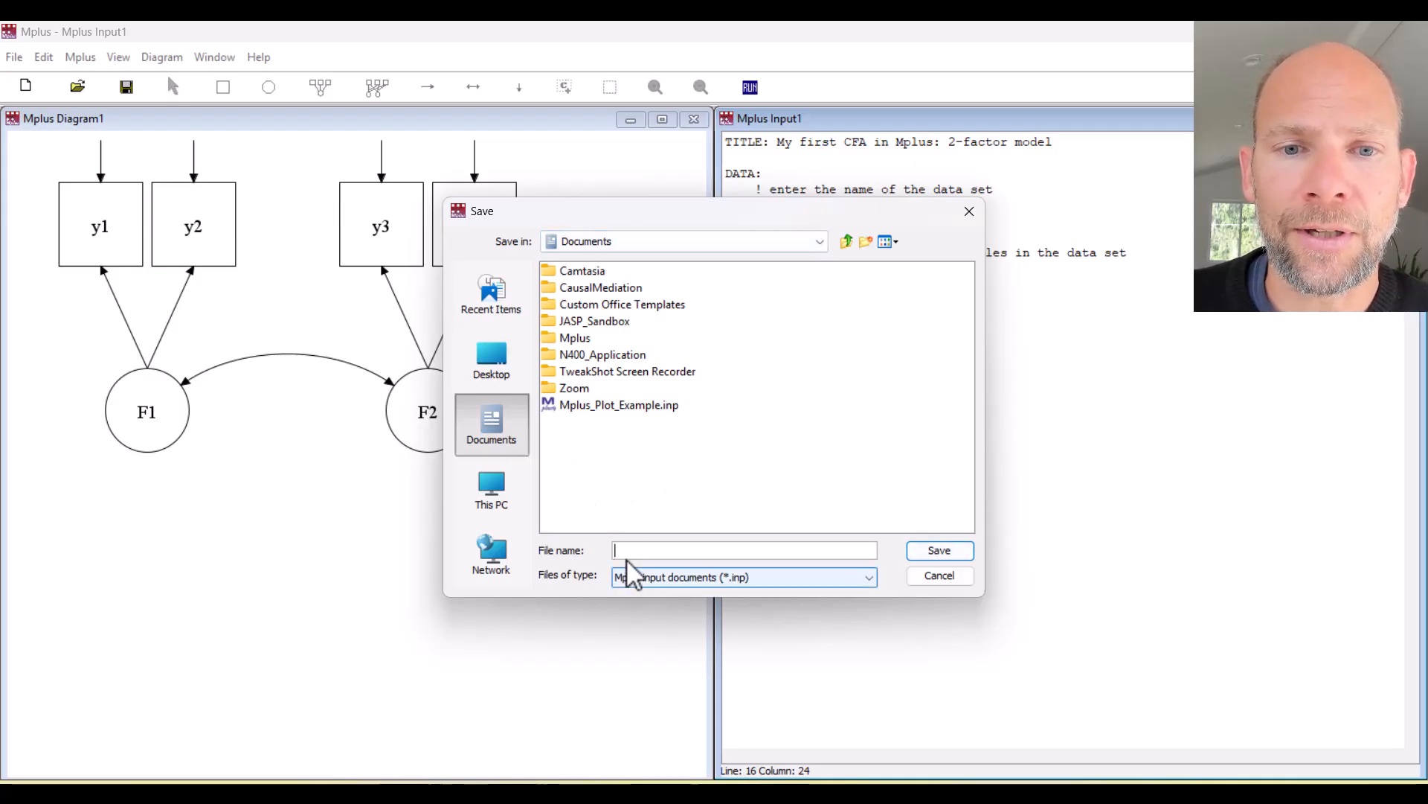
type("2")
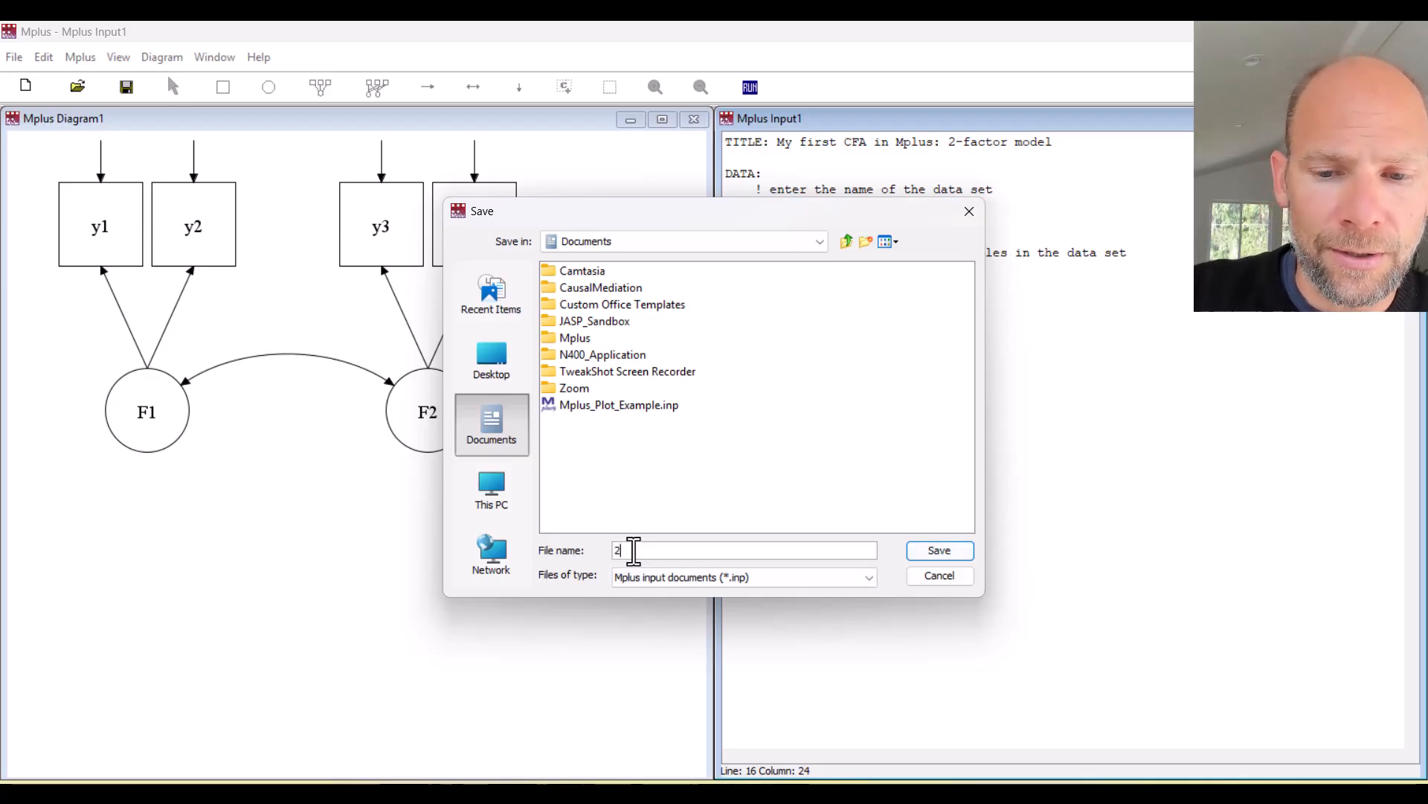
type("-factor-CFA")
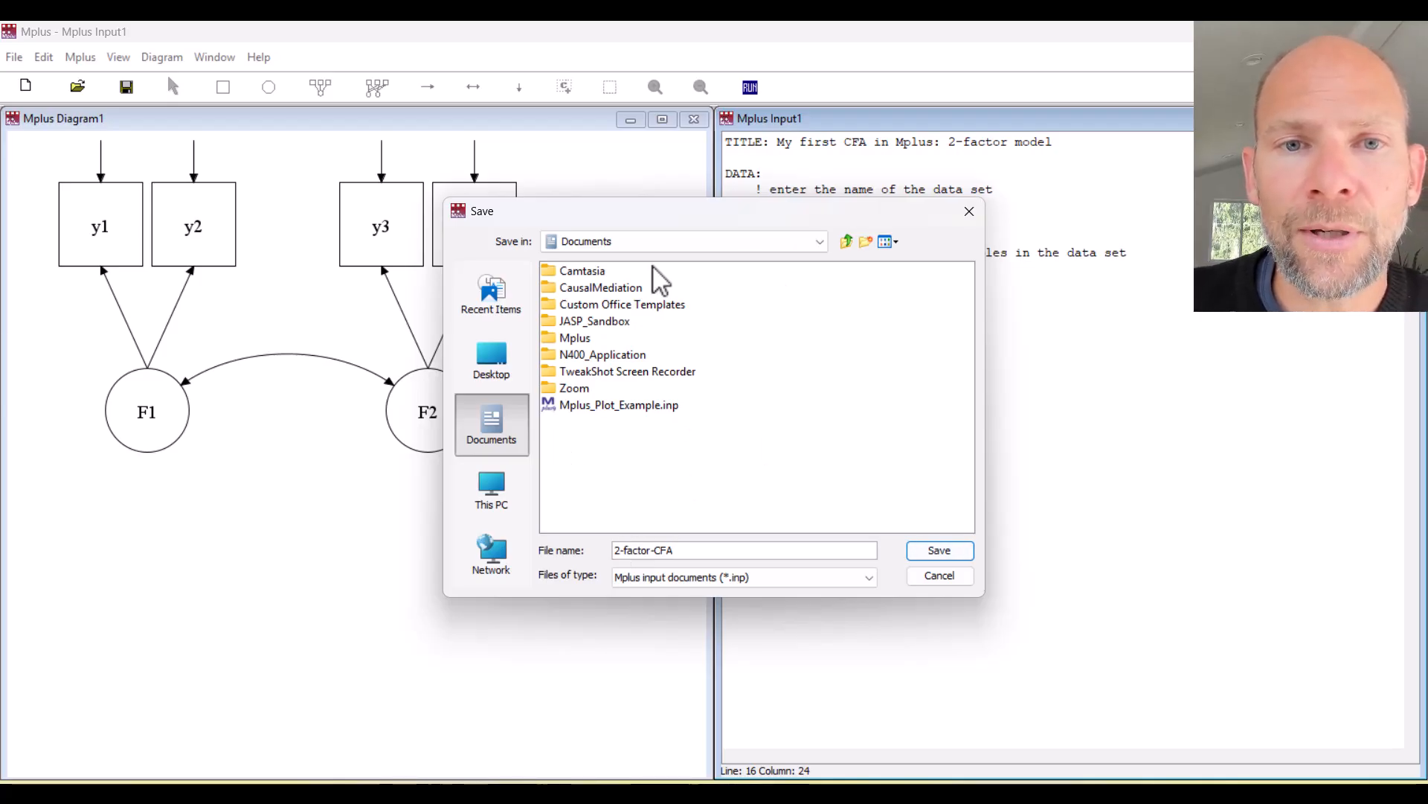
left_click_drag(647, 212, 862, 283)
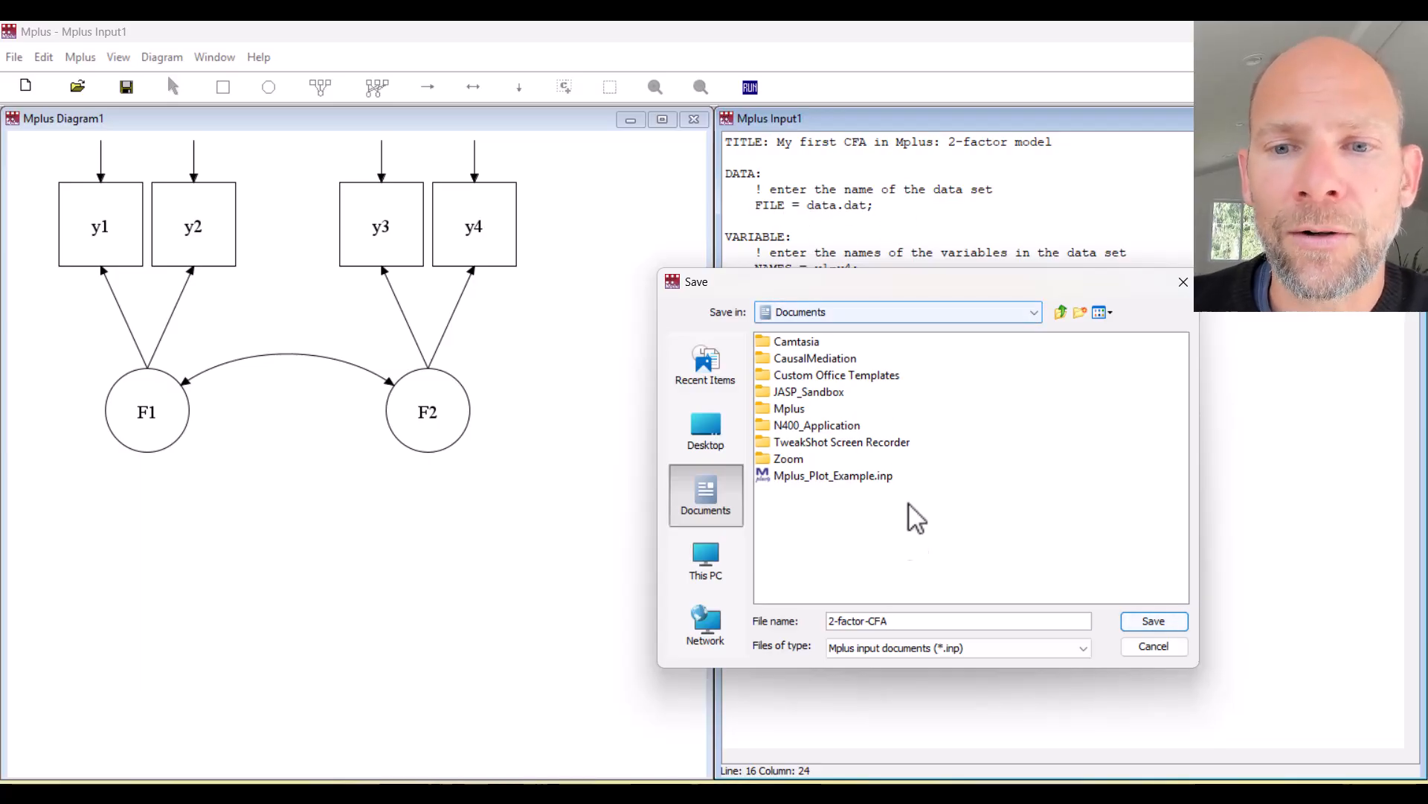
Save 2-factor-CFA so the model runs and shows 2-factor-CFA.out with the estimated diagram.
left_click(1163, 622)
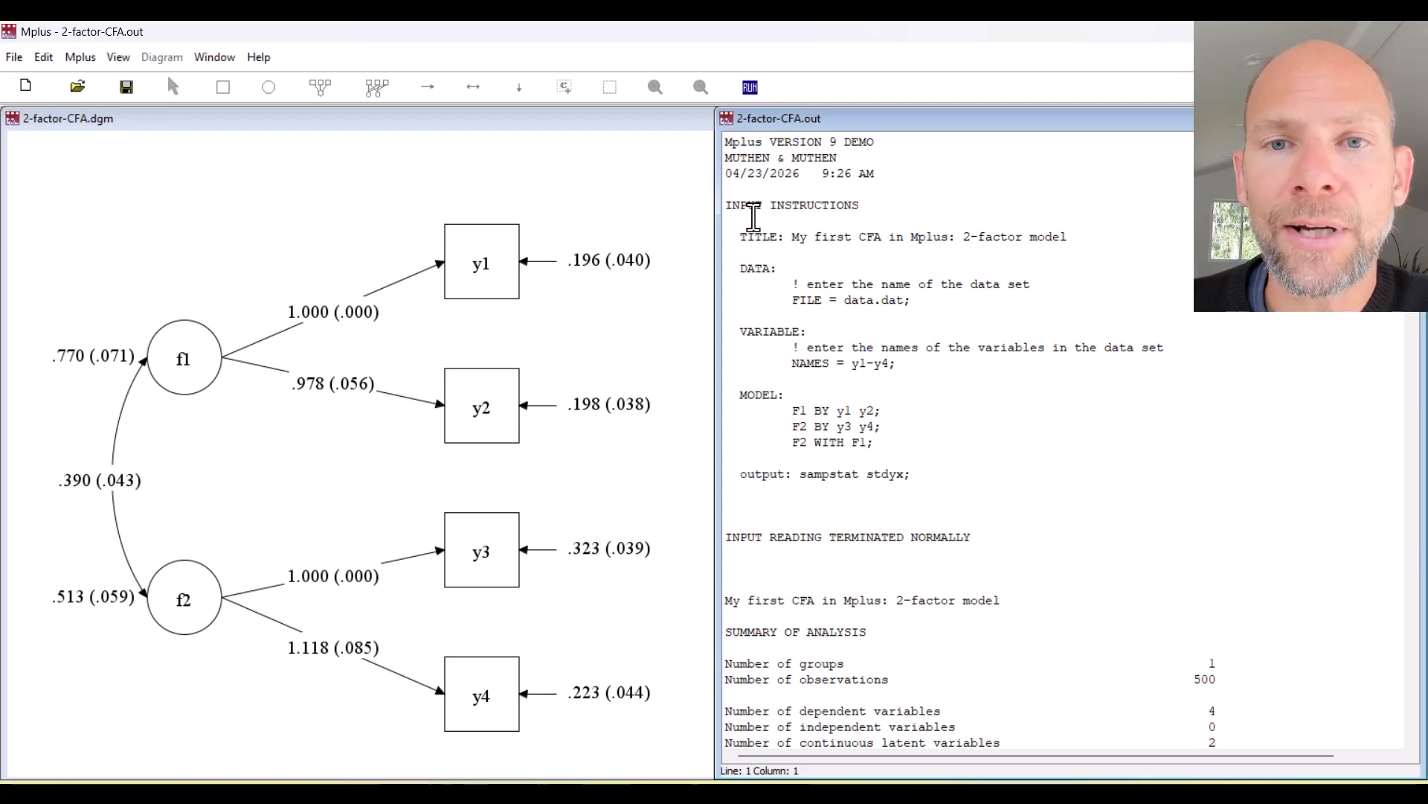
Highlight the echoed input instructions and the number of observations line in the output.
left_click_drag(730, 207, 1052, 481)
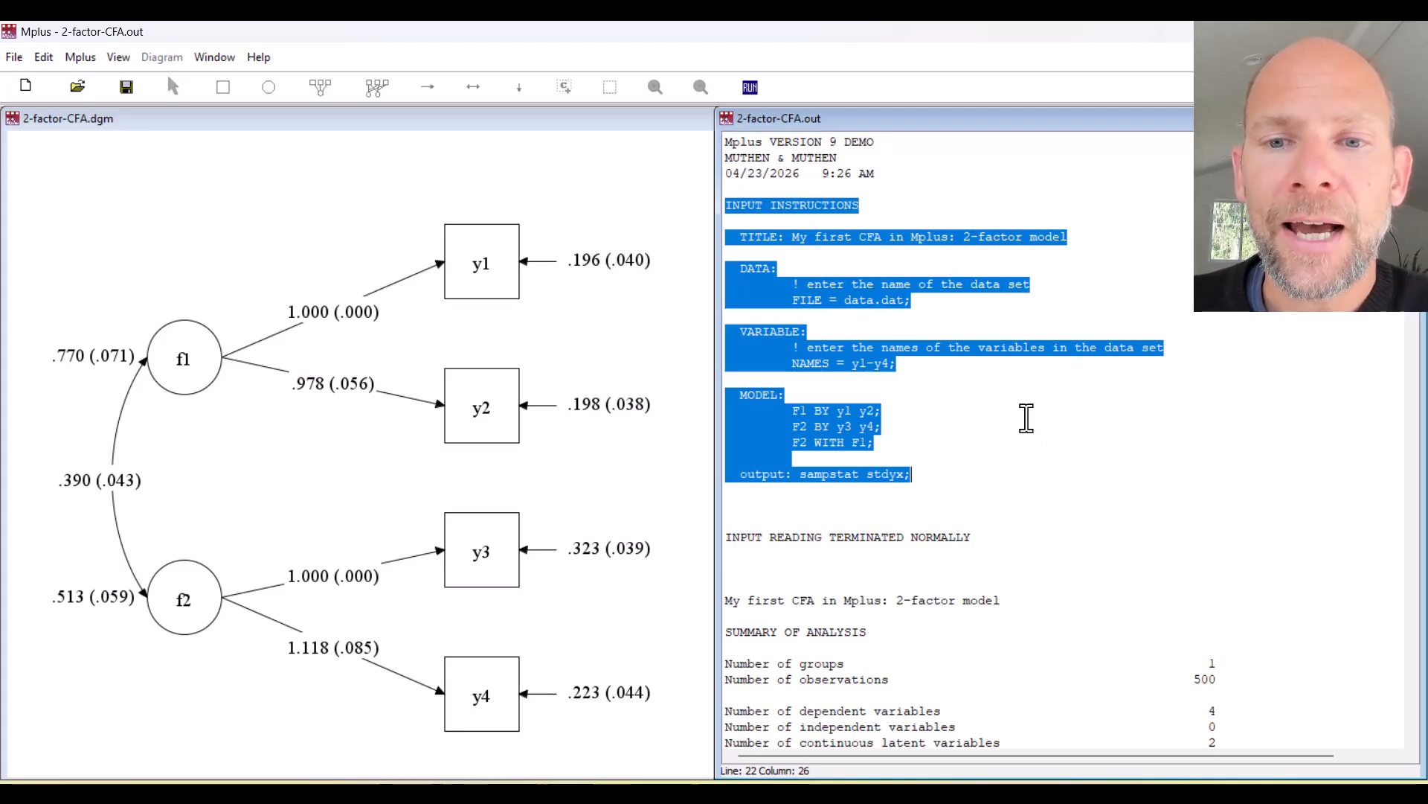
scroll(1026, 418, "down", 4)
scroll(1026, 416, "down", 4)
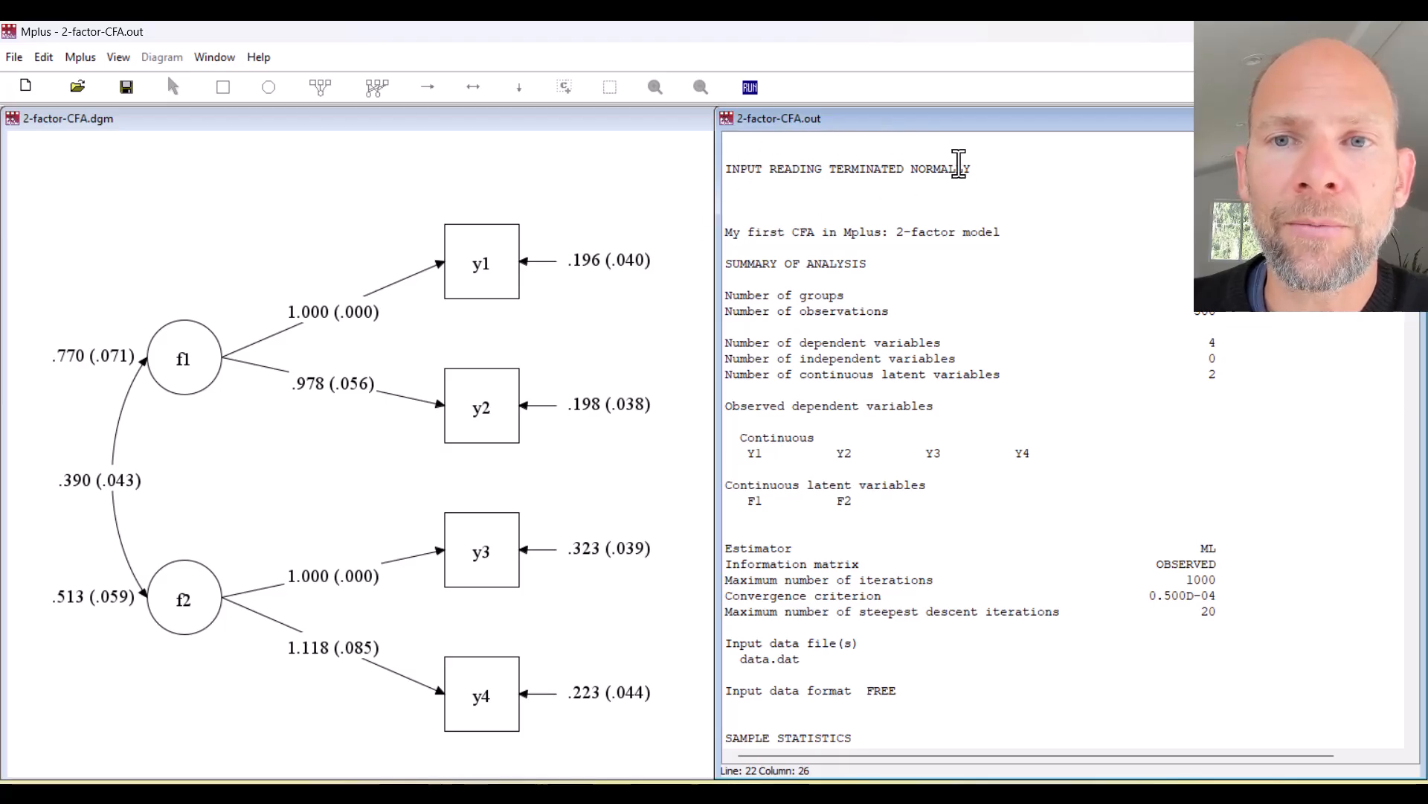
left_click_drag(1294, 320, 718, 320)
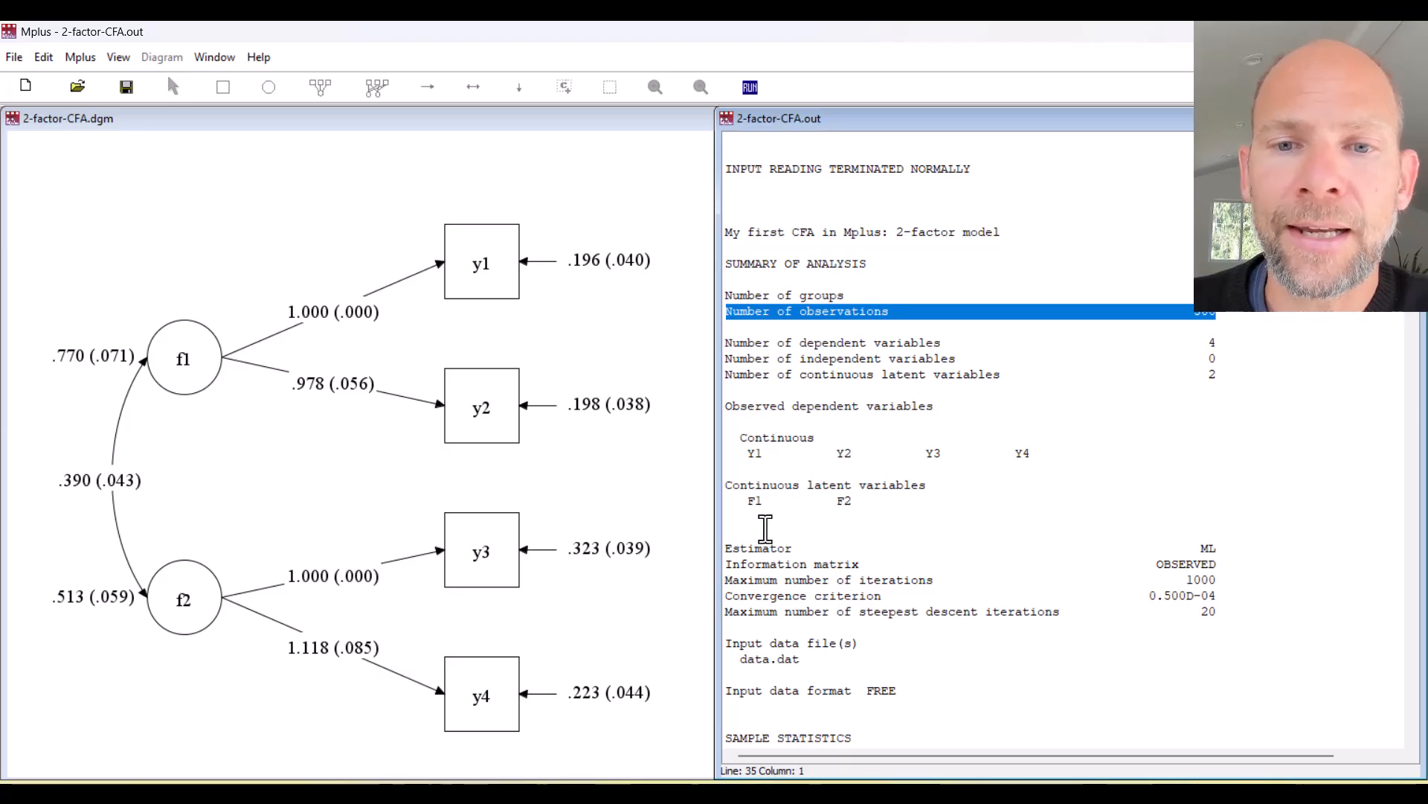
scroll(847, 470, "down", 4)
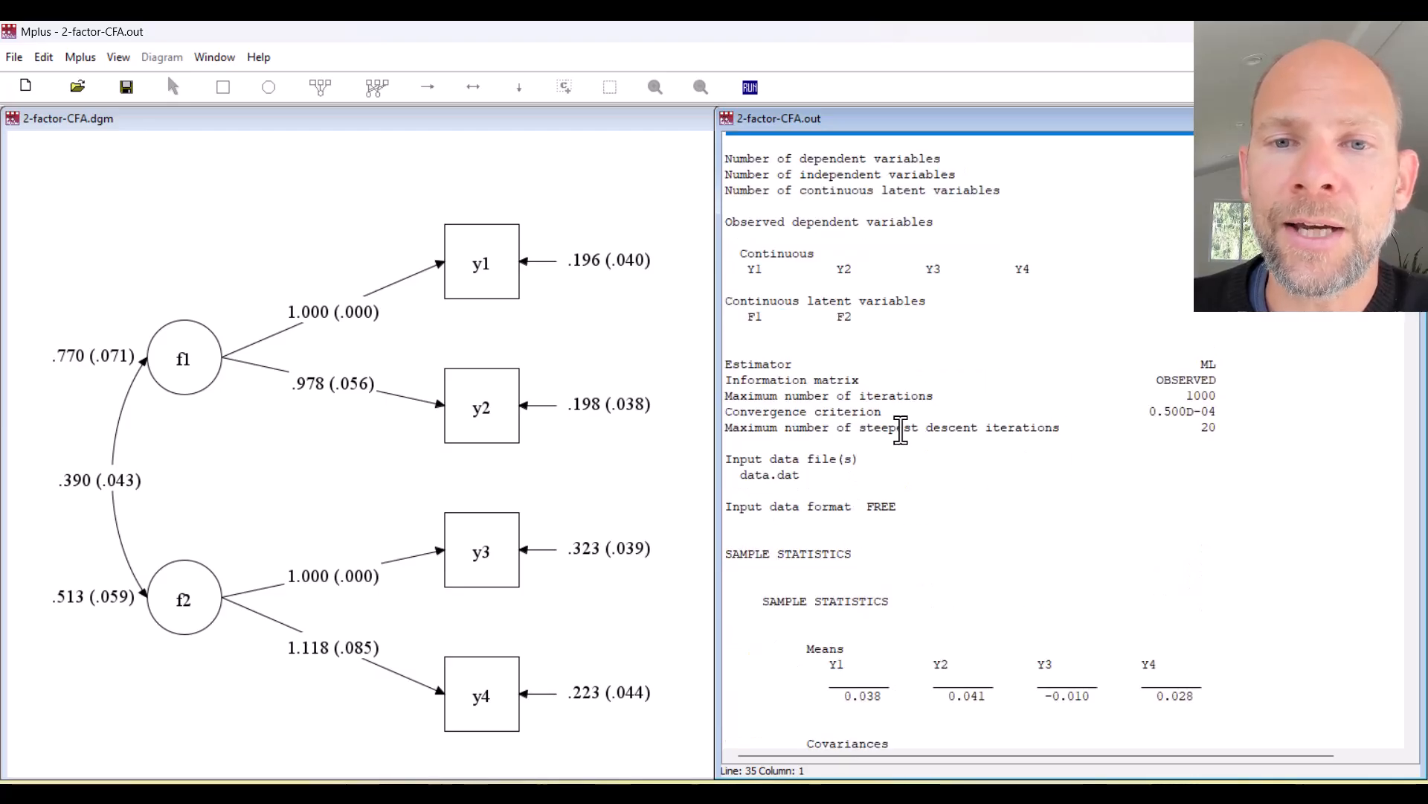
left_click_drag(1217, 364, 720, 364)
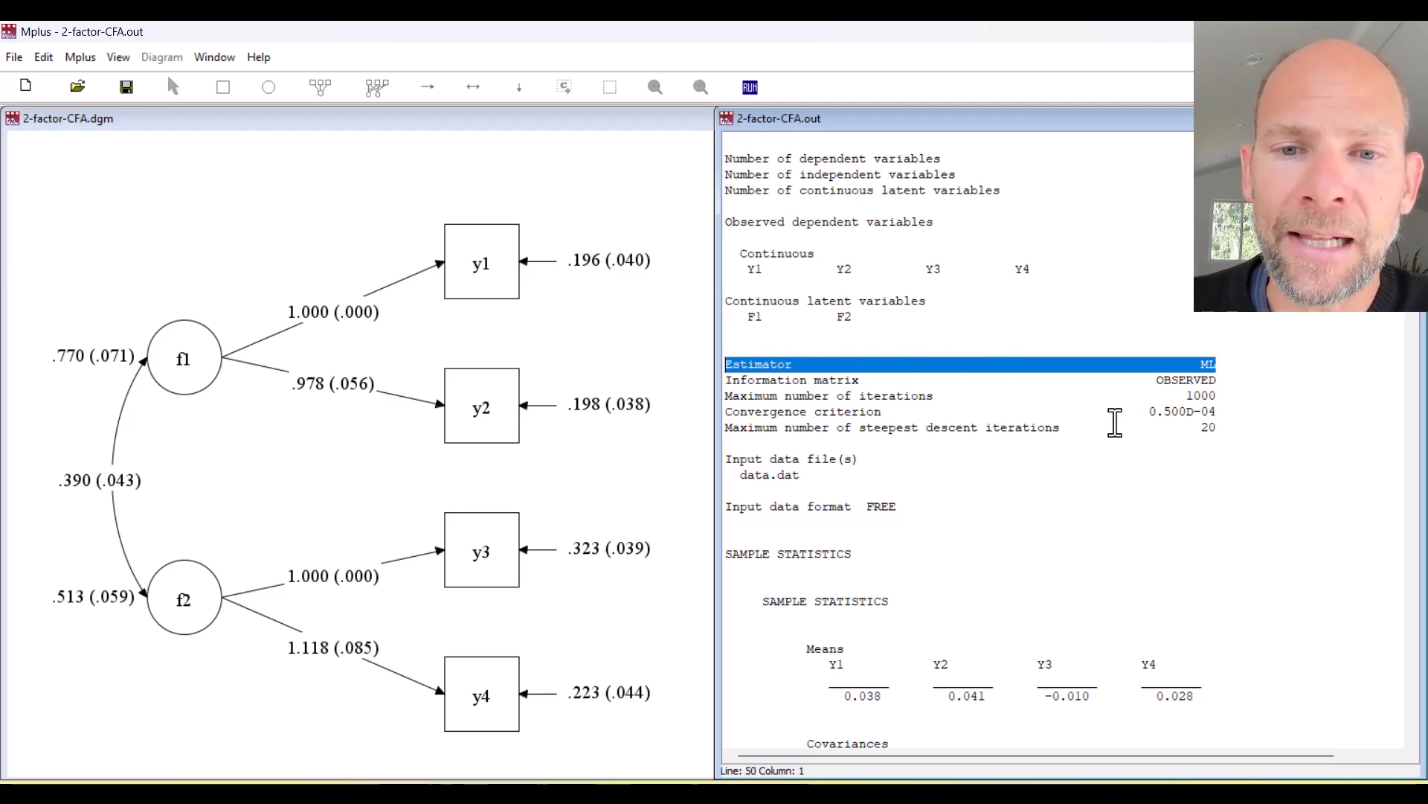
Scroll further and highlight 'THE MODEL ESTIMATION TERMINATED NORMALLY'.
scroll(1065, 413, "down", 8)
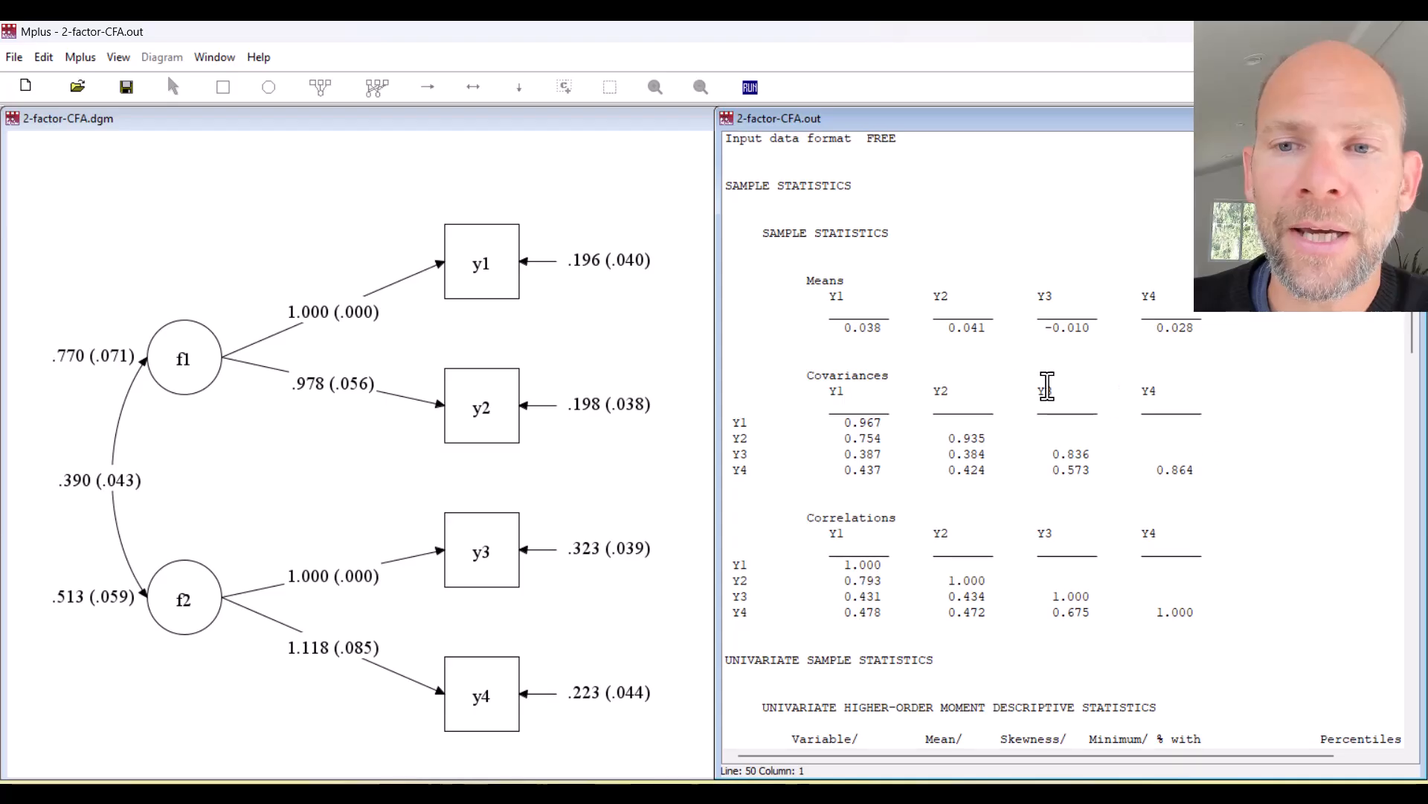
scroll(900, 536, "down", 4)
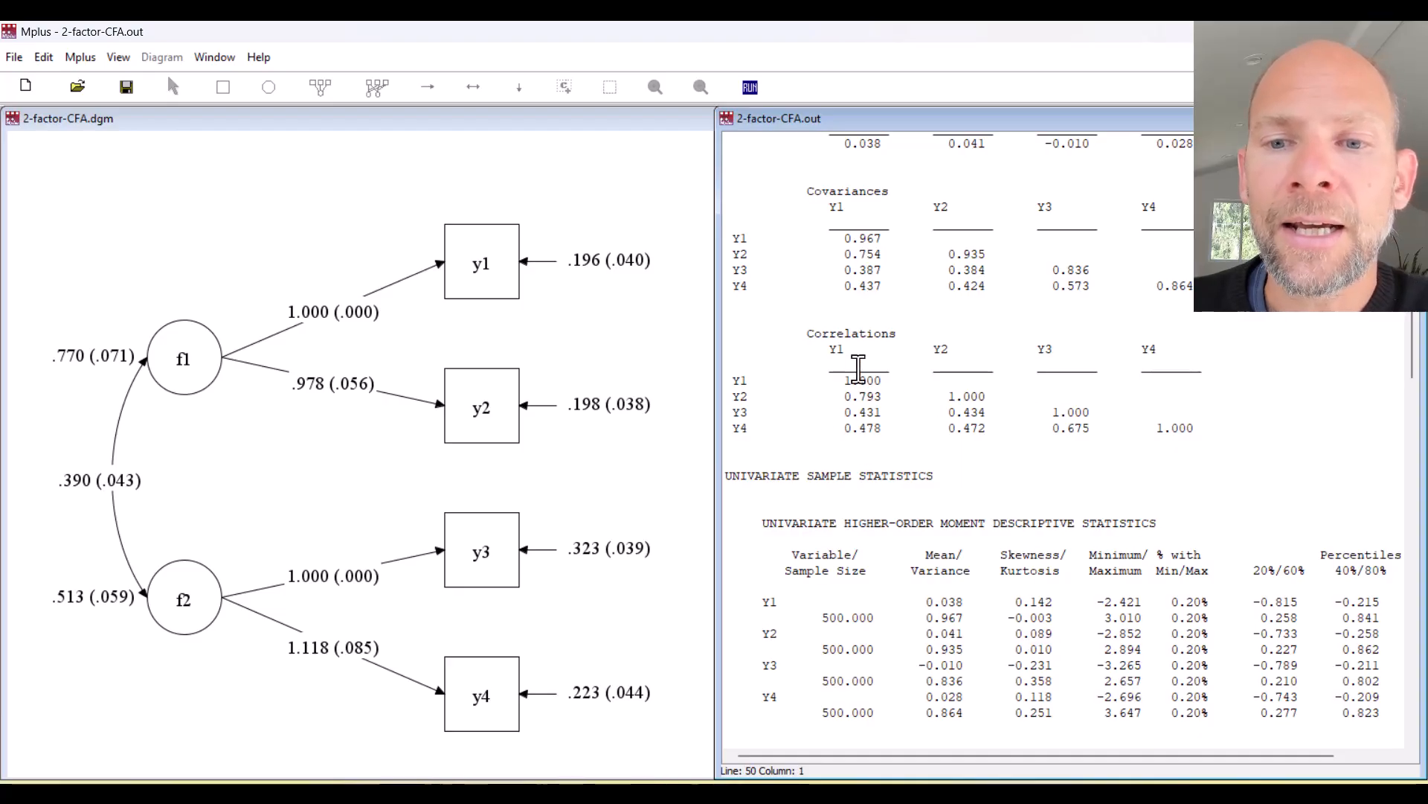
scroll(858, 370, "down", 4)
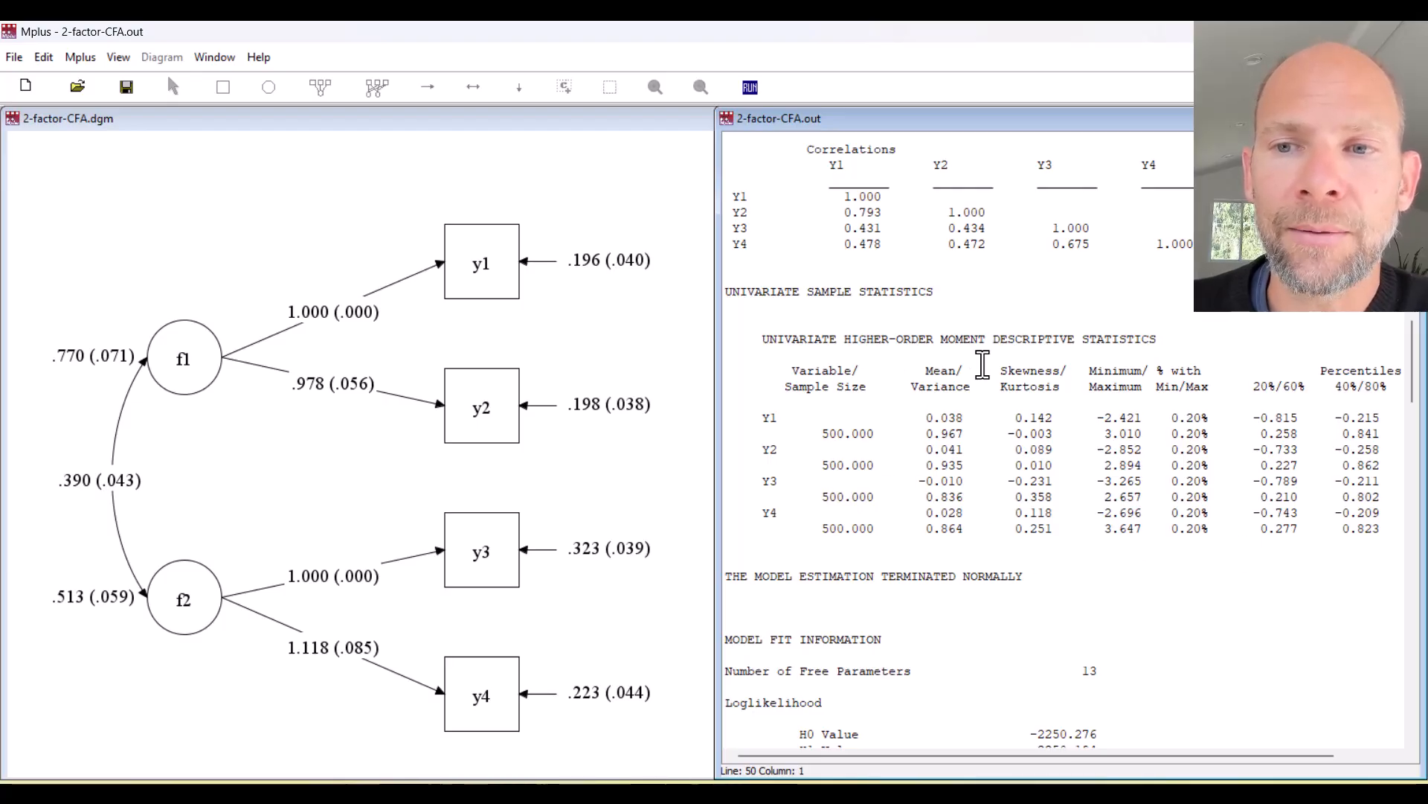
scroll(853, 357, "down", 4)
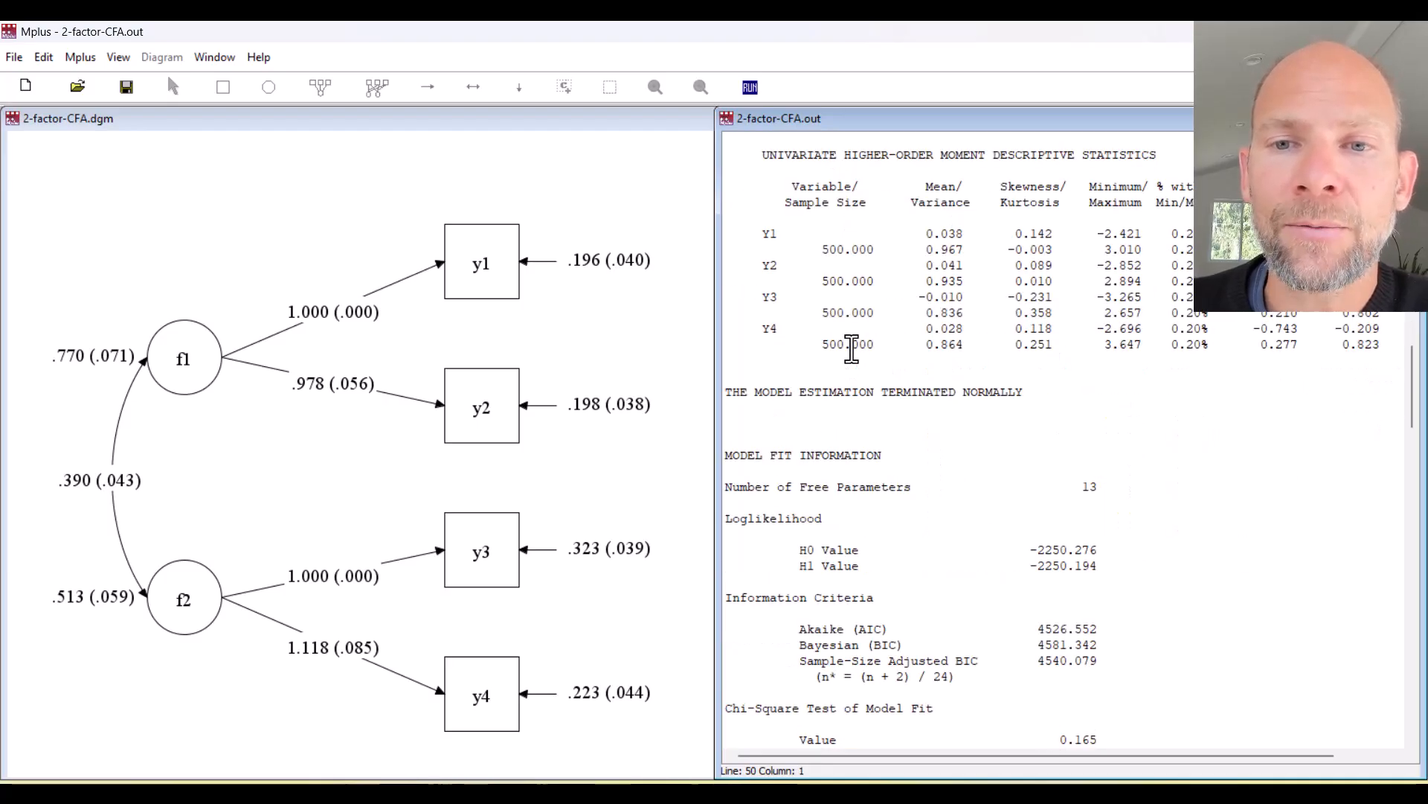
scroll(852, 350, "down", 4)
left_click_drag(729, 209, 1047, 221)
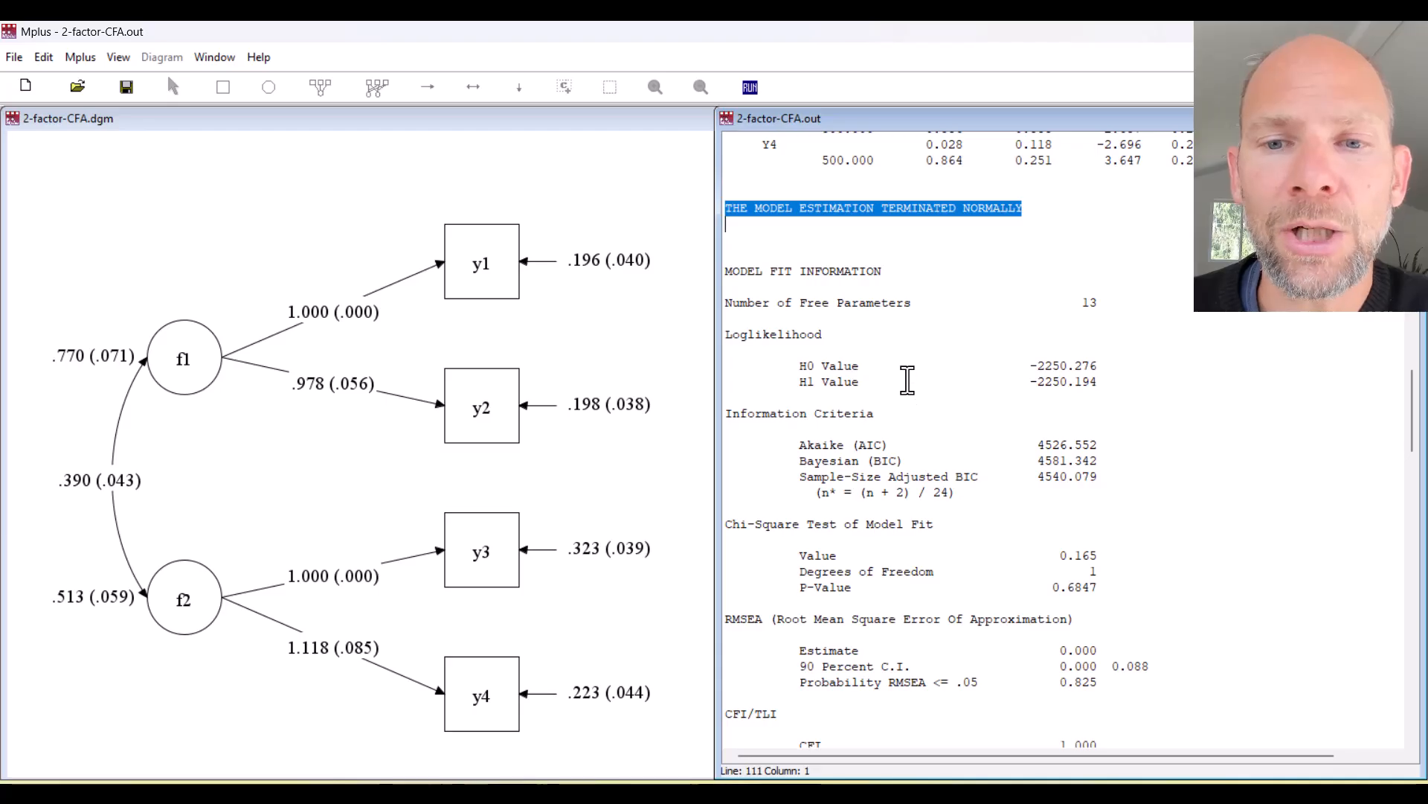
Highlight the chi-square test heading with p-value 0.6847 and the RMSEA estimate 0.000.
scroll(904, 372, "down", 4)
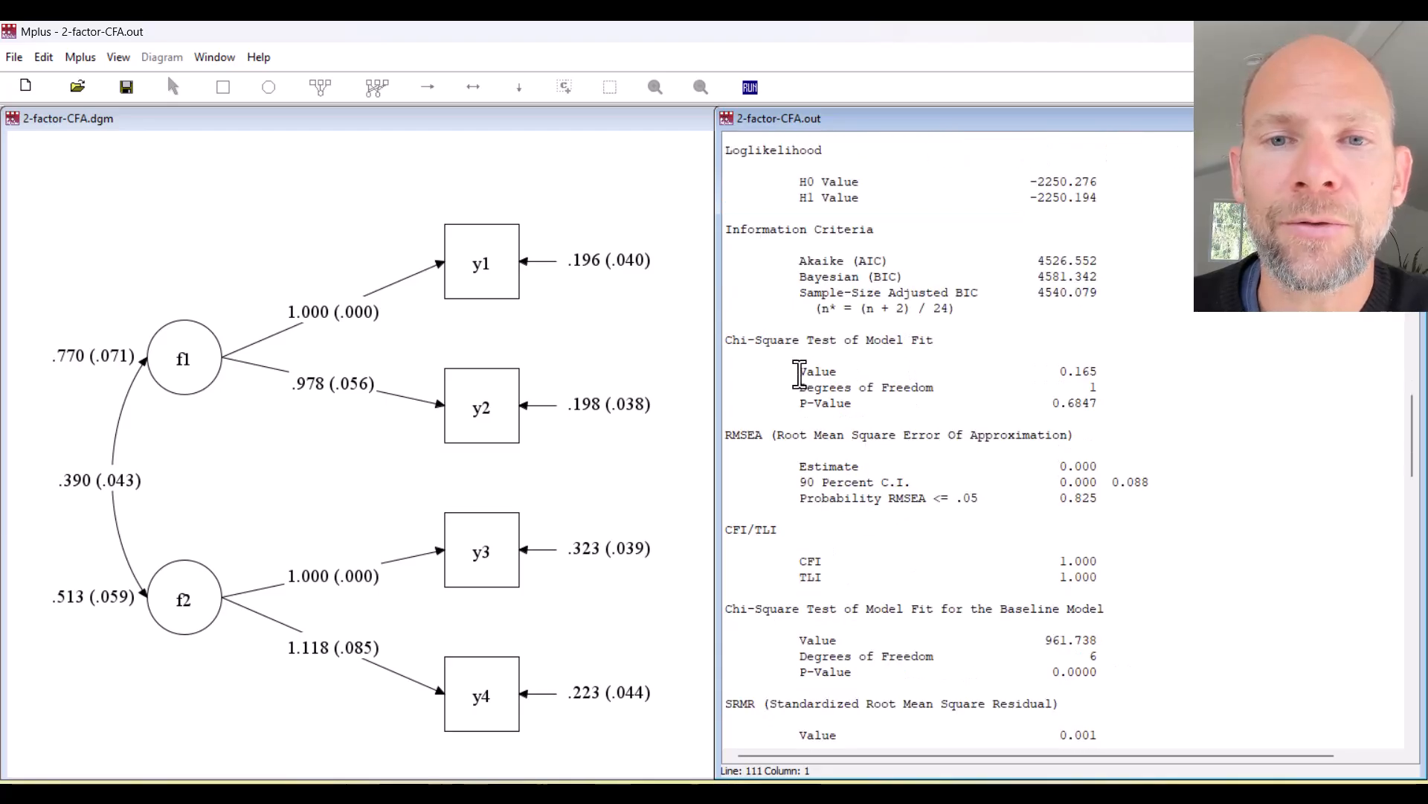
left_click_drag(748, 340, 936, 340)
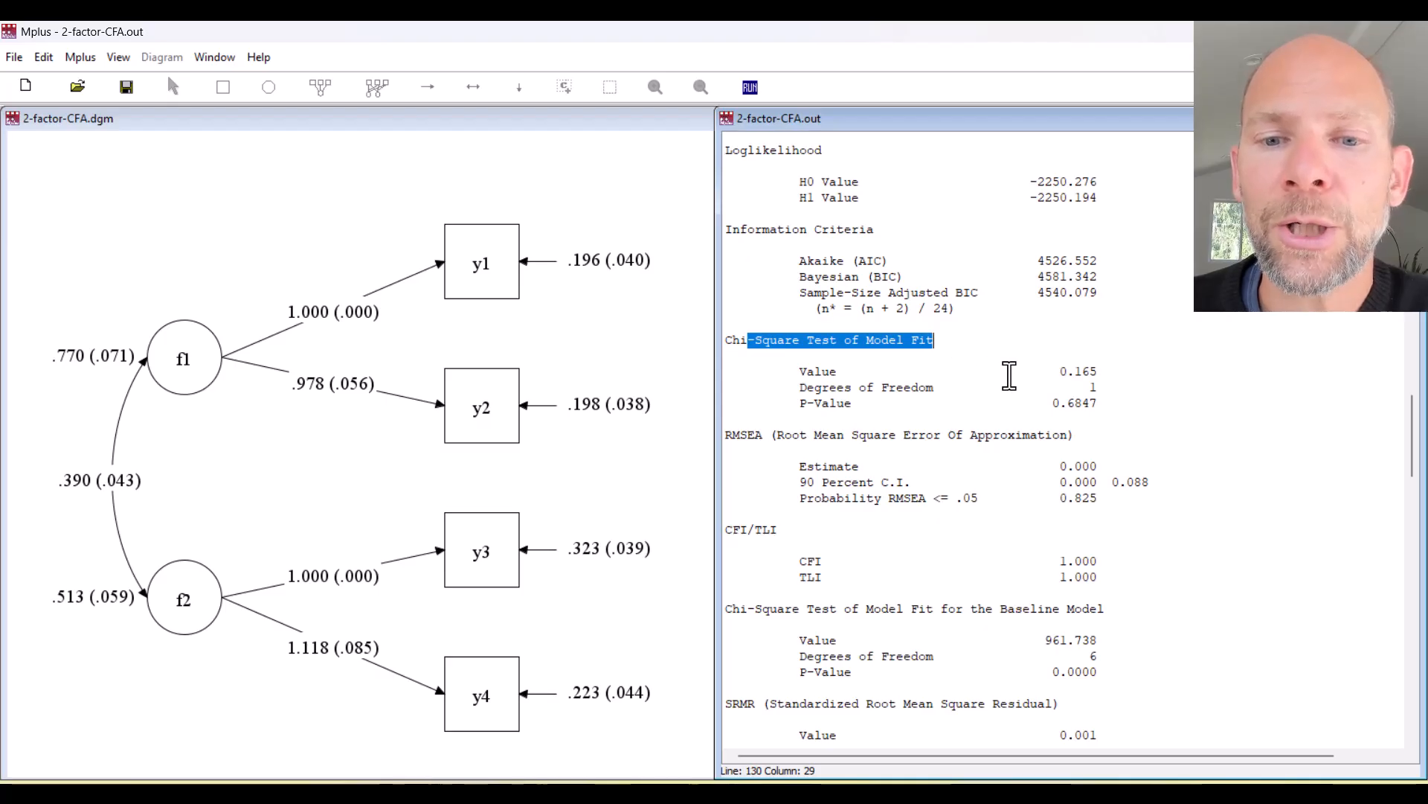
left_click_drag(1112, 403, 1038, 405)
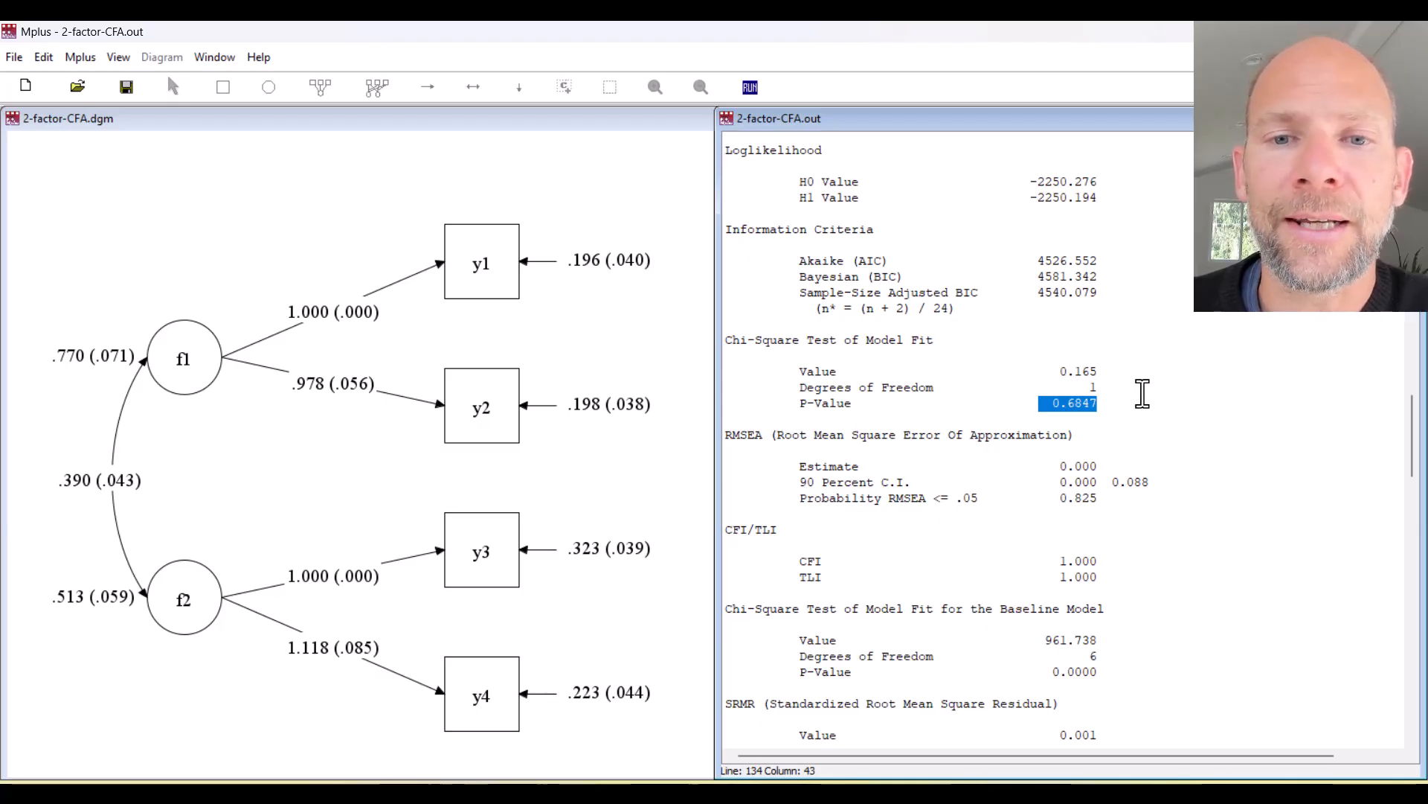
left_click_drag(726, 436, 742, 436)
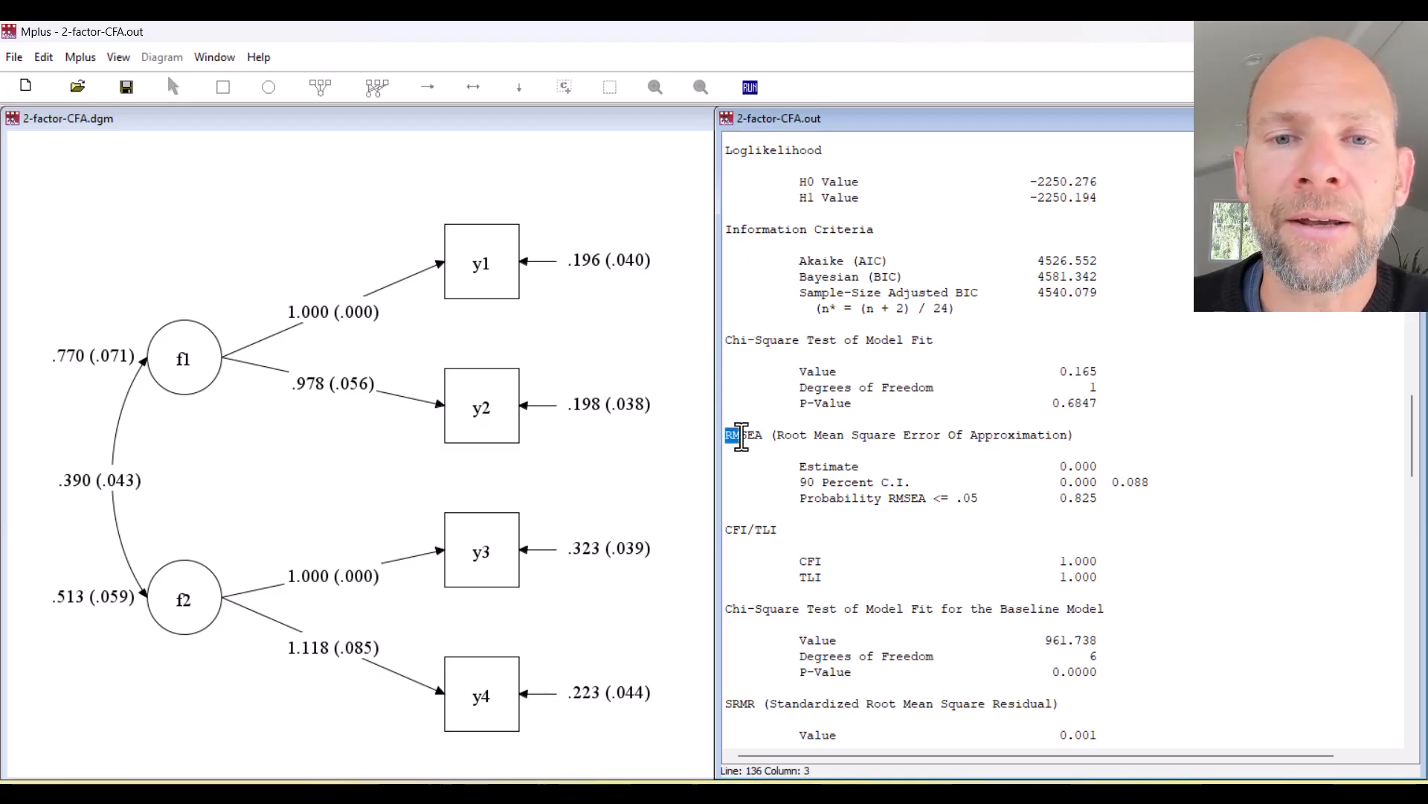
left_click_drag(1099, 465, 1061, 463)
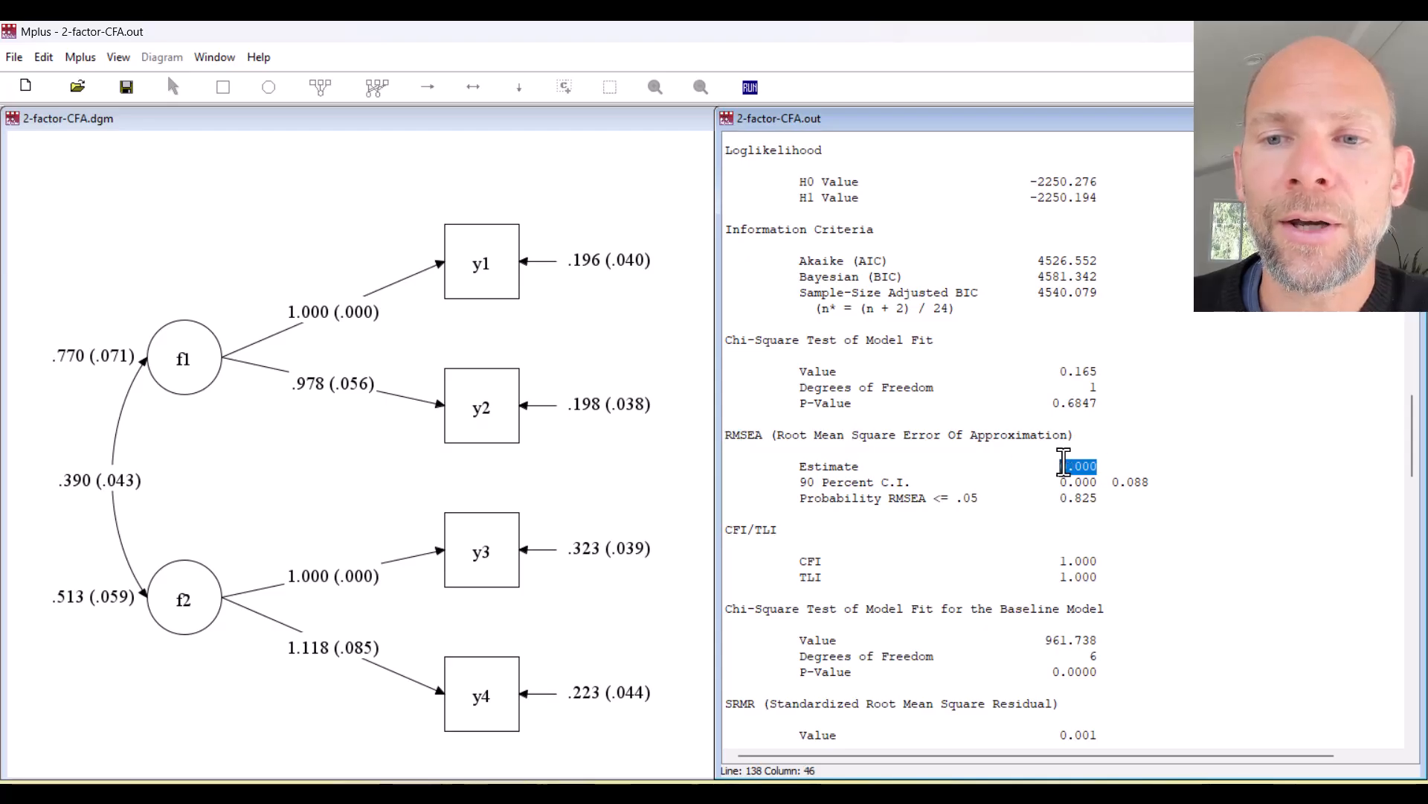
Highlight the CFI and TLI values of 1.000, then scroll toward MODEL RESULTS.
scroll(1105, 422, "down", 4)
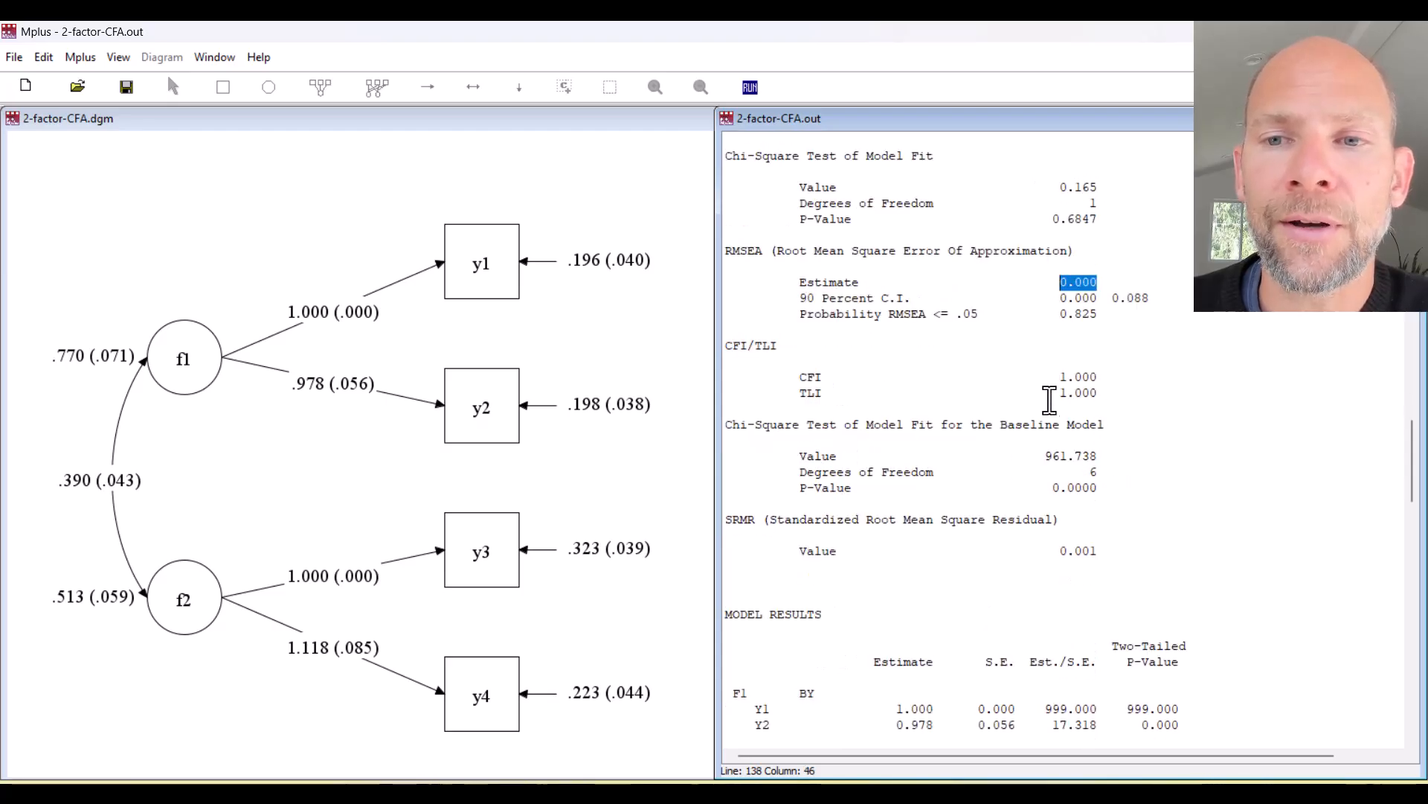
left_click_drag(1100, 394, 799, 368)
scroll(1161, 400, "down", 4)
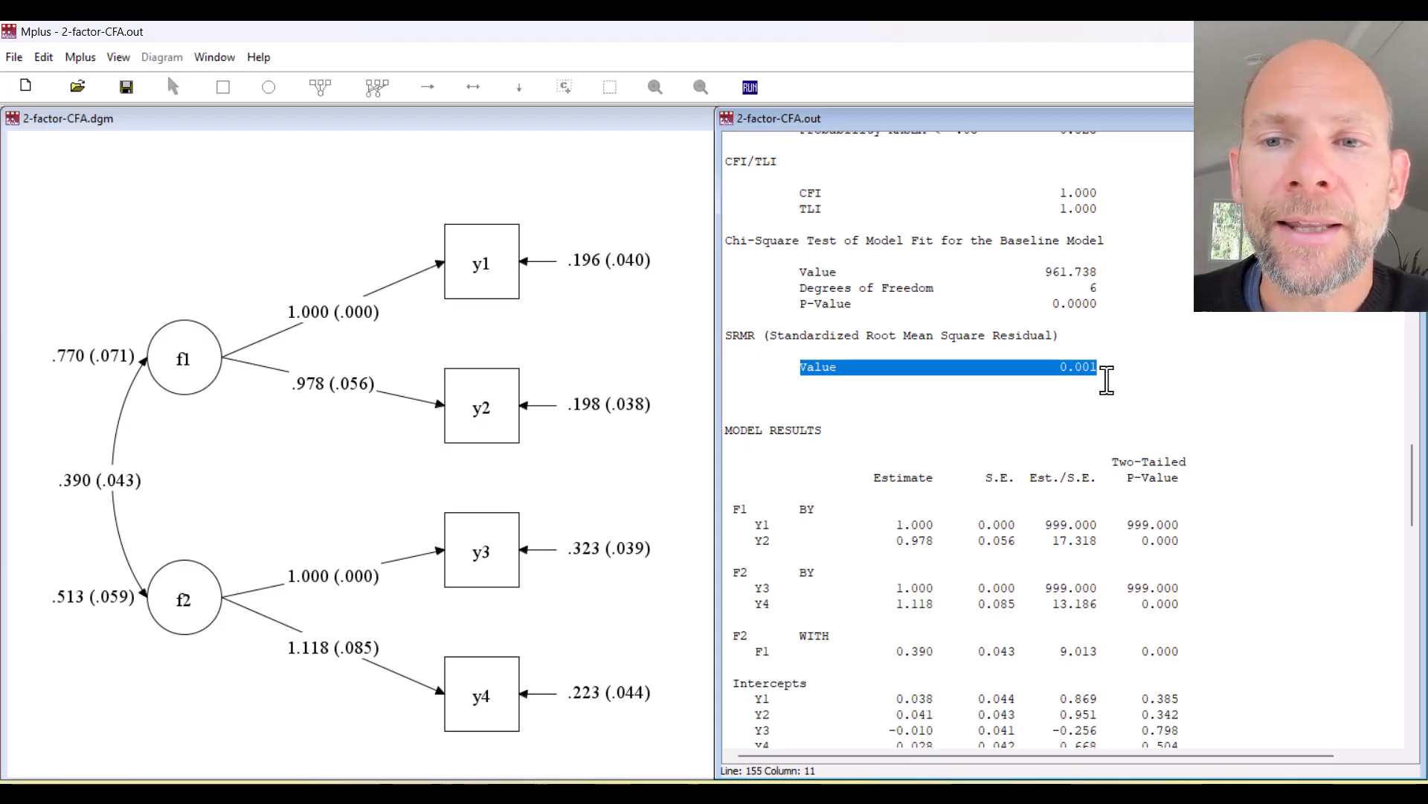
scroll(1098, 380, "down", 4)
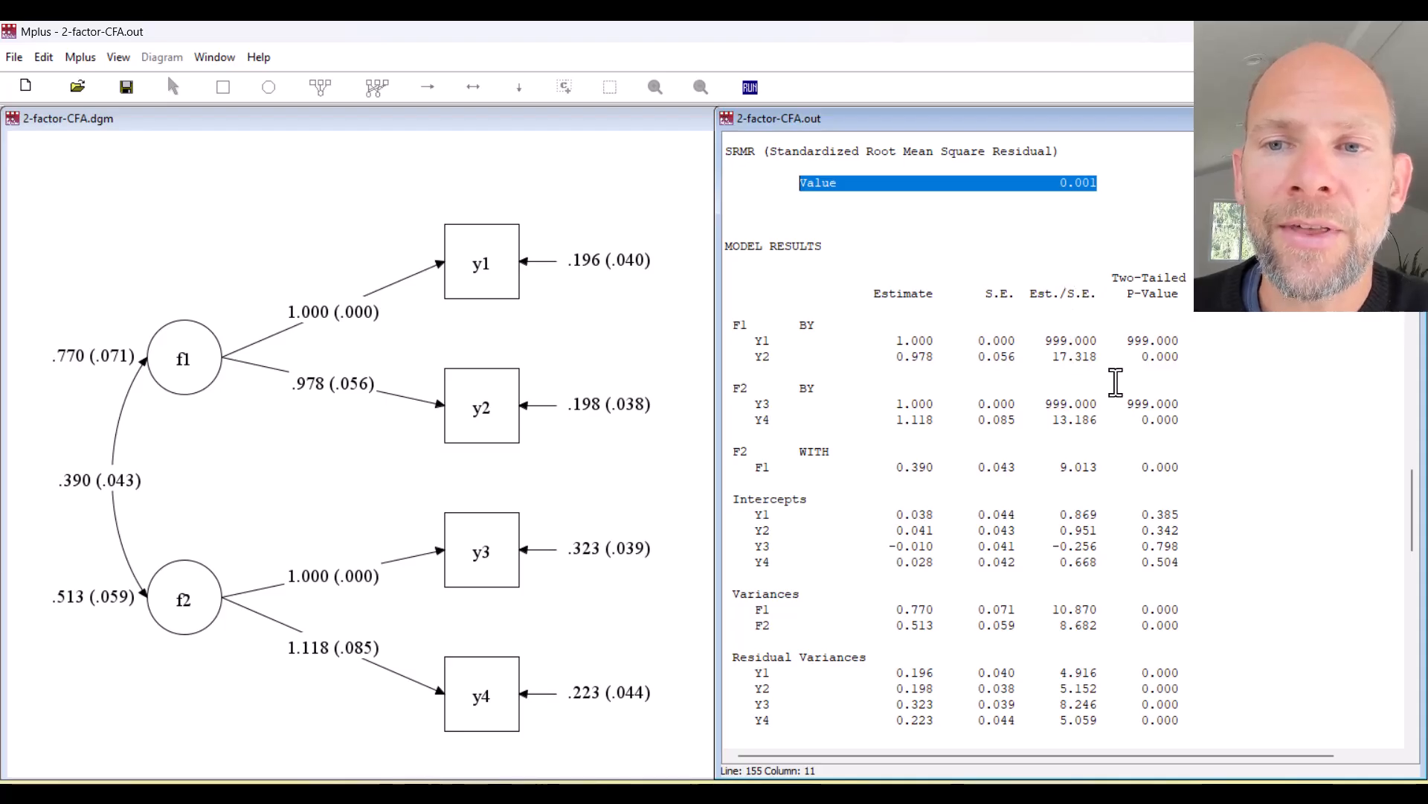
left_click_drag(1085, 592, 1081, 629)
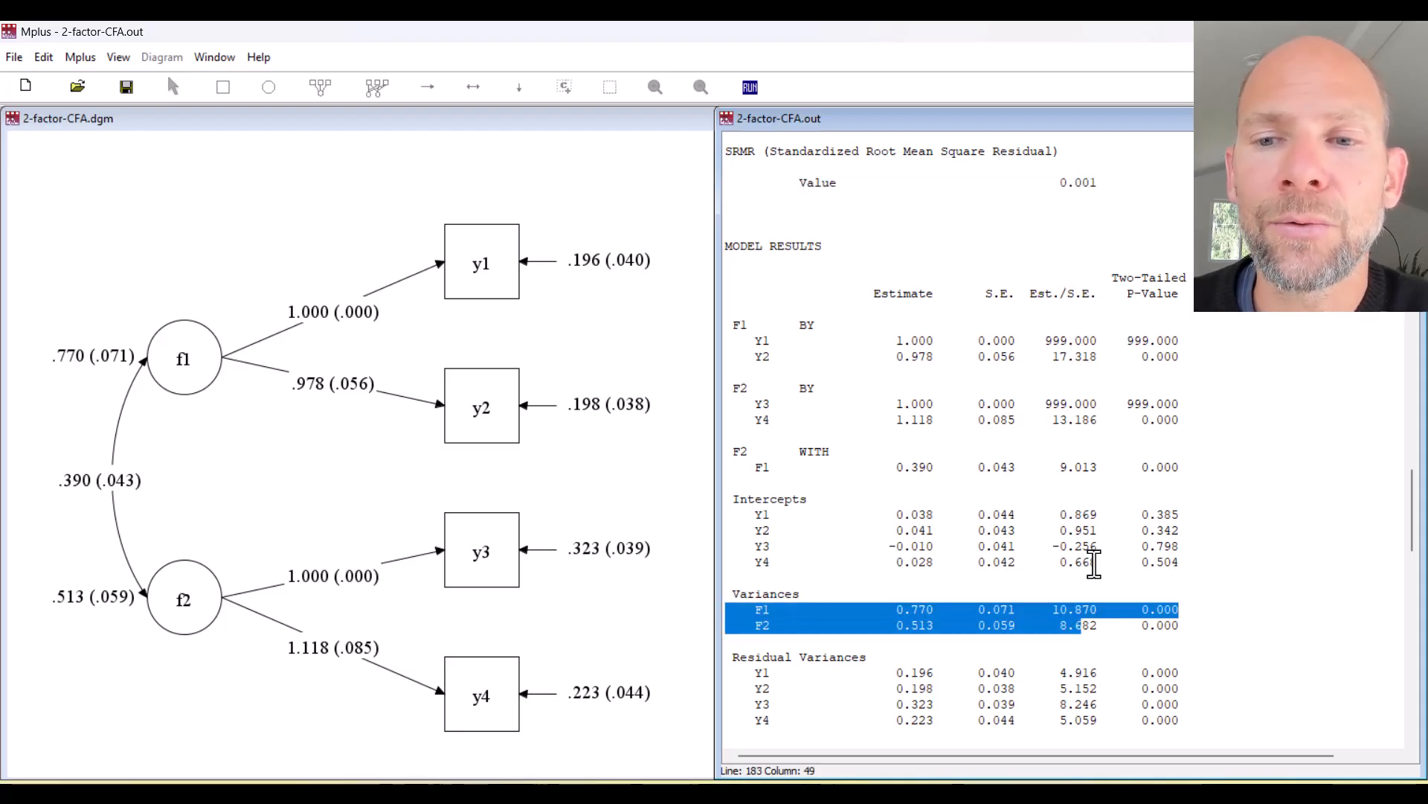
left_click(1119, 530)
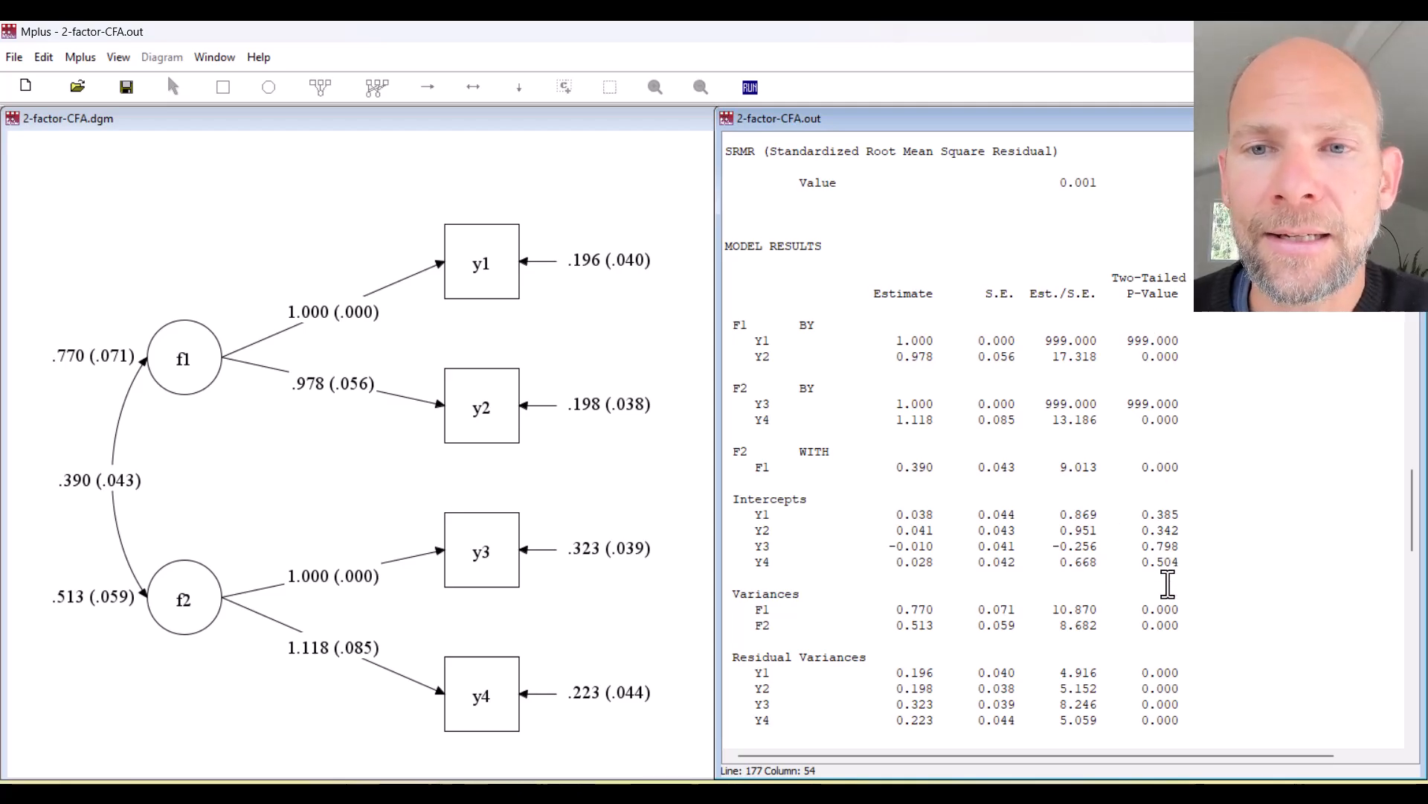
scroll(1025, 476, "down", 8)
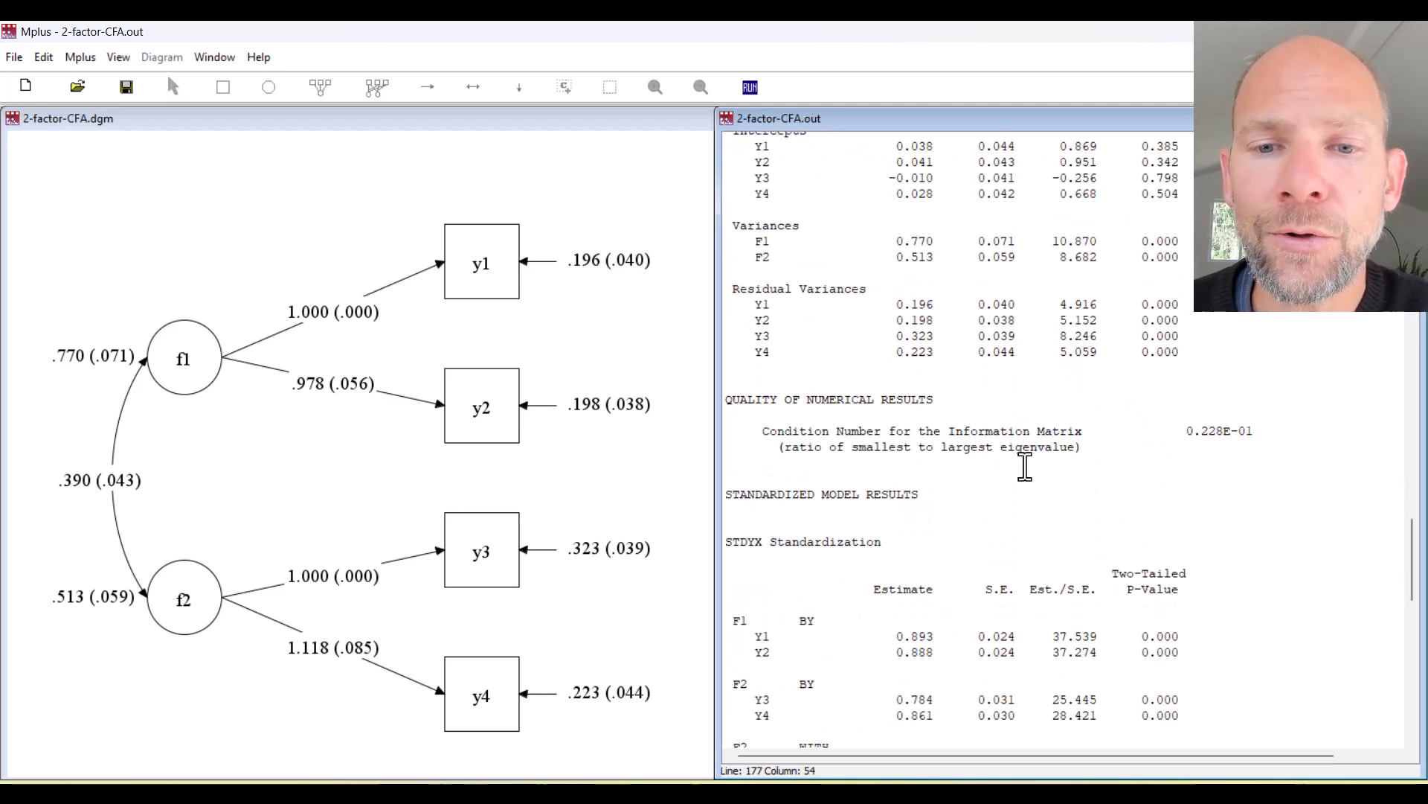
scroll(1024, 467, "down", 8)
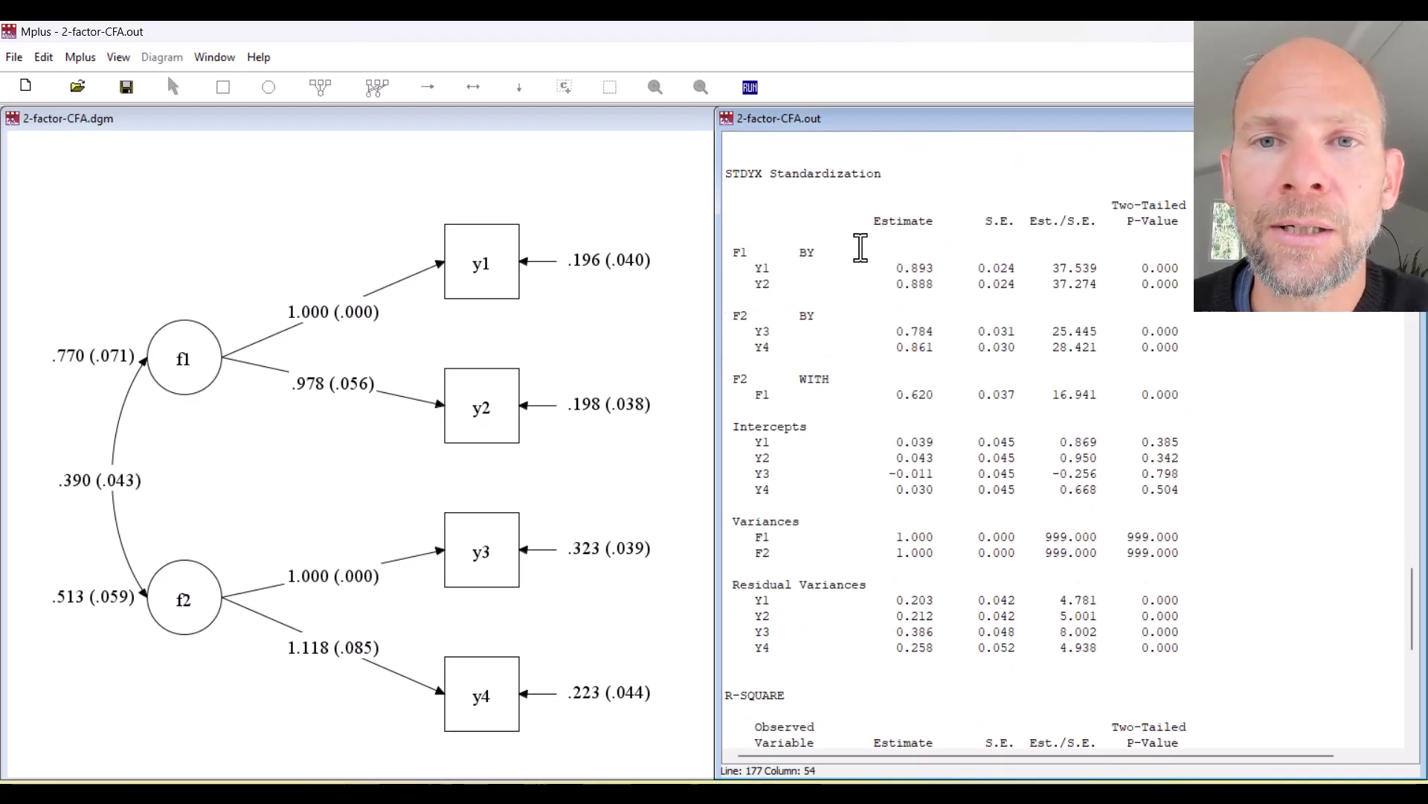
scroll(744, 212, "up", 4)
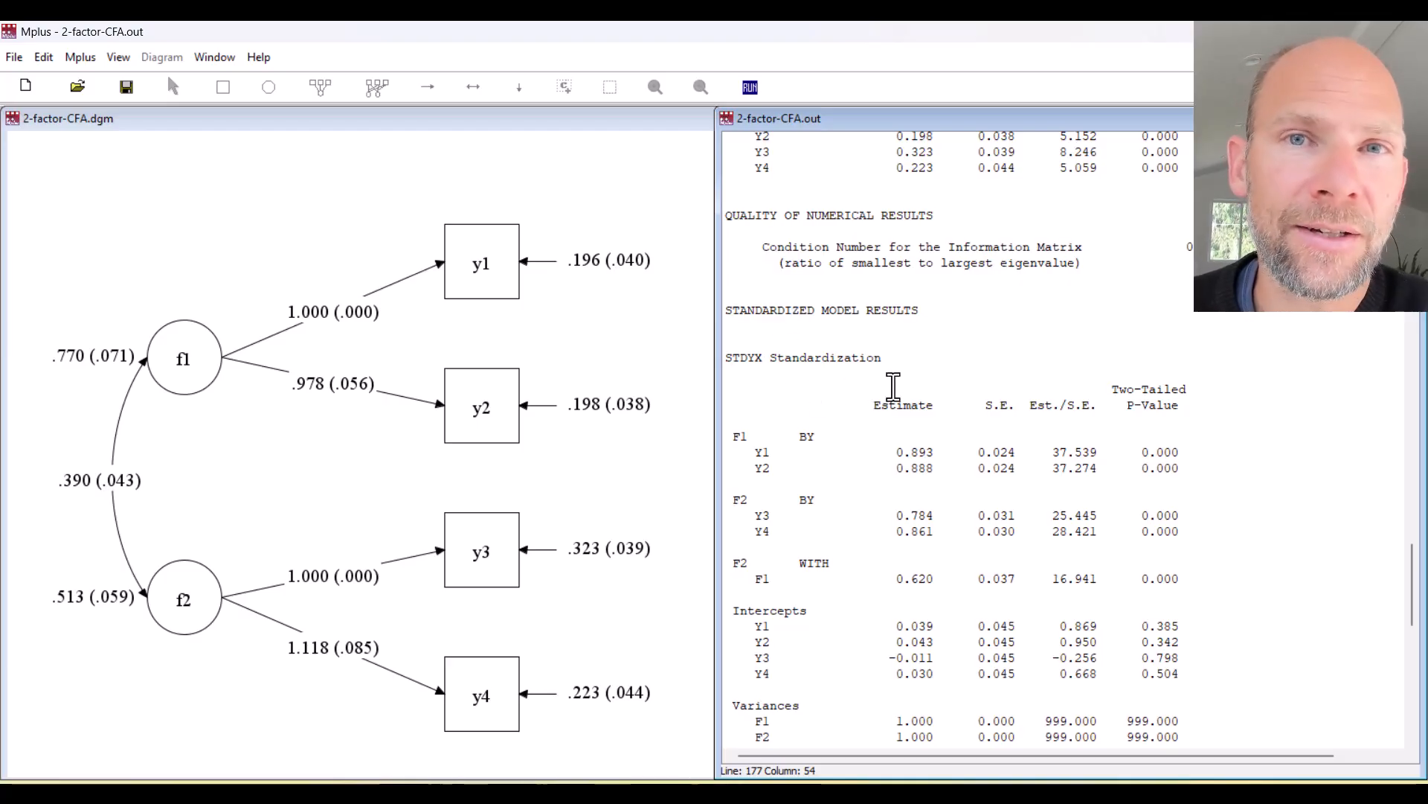
scroll(893, 346, "down", 4)
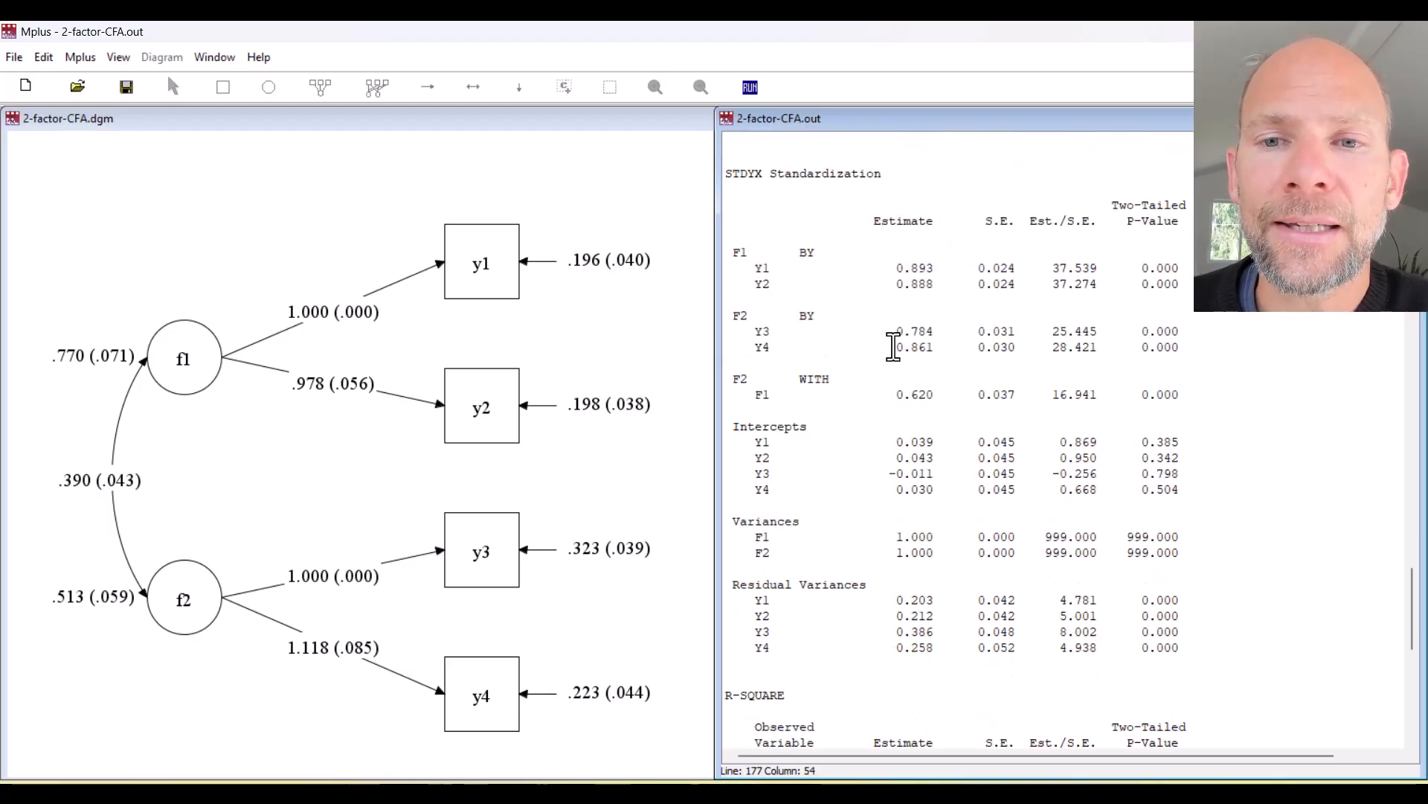
left_click_drag(733, 253, 940, 354)
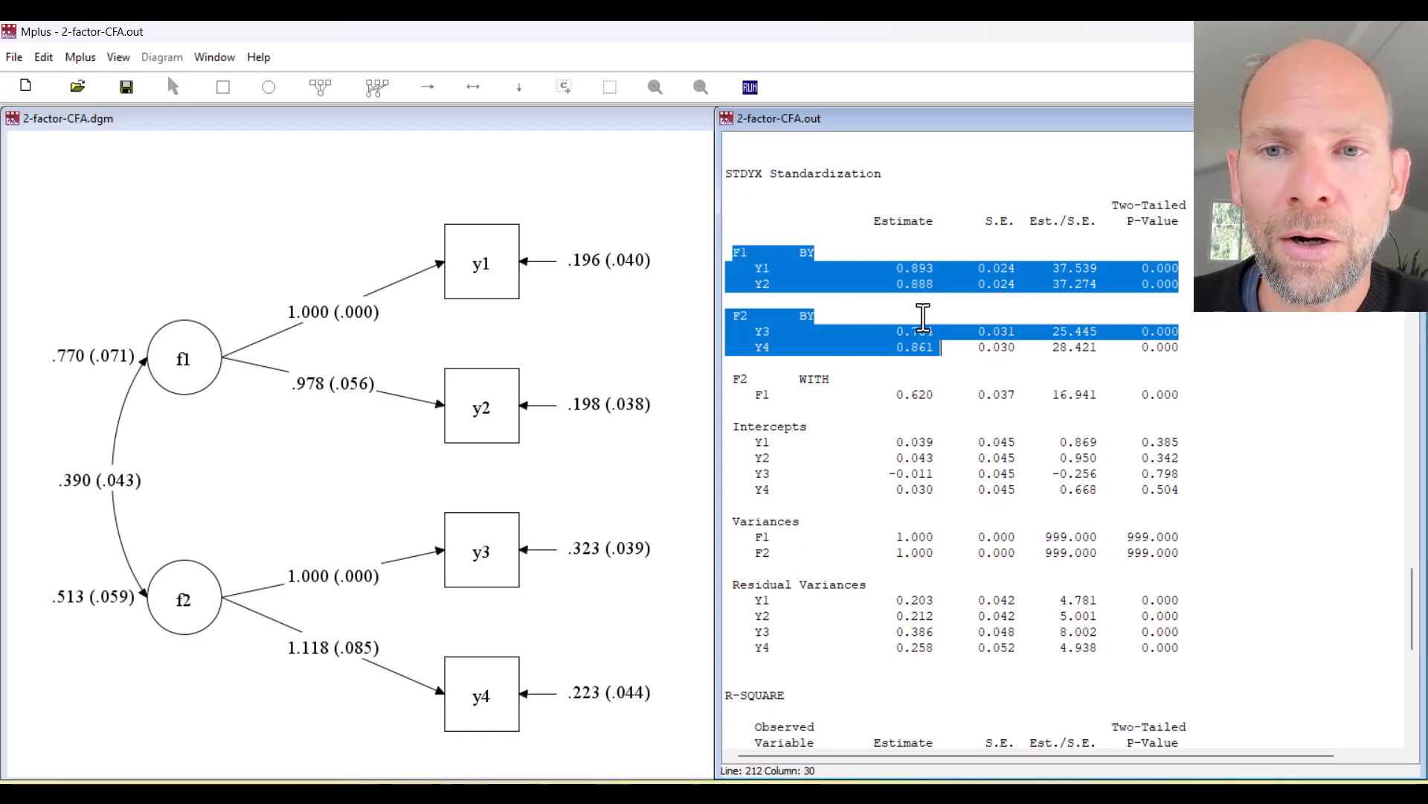
left_click(922, 287)
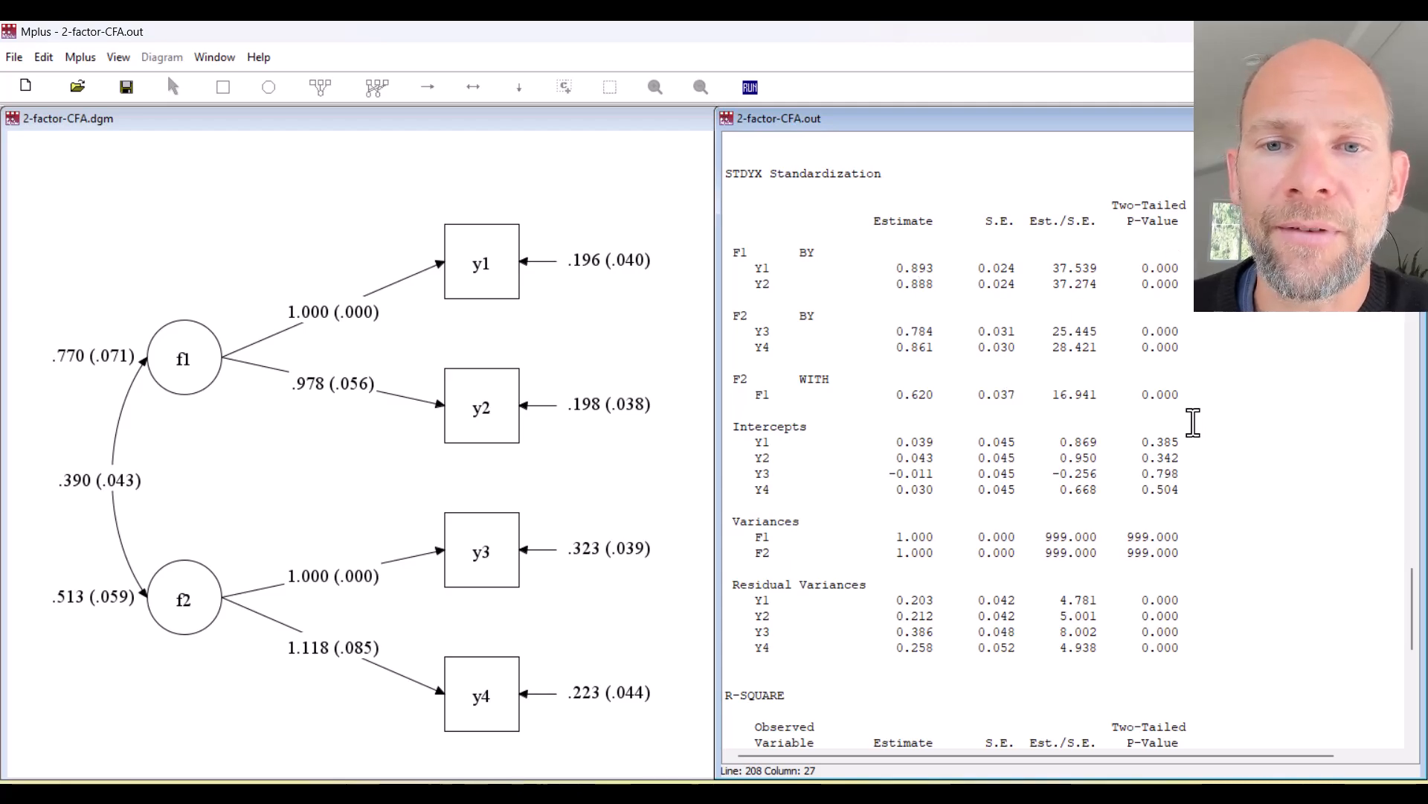
left_click_drag(951, 398, 764, 394)
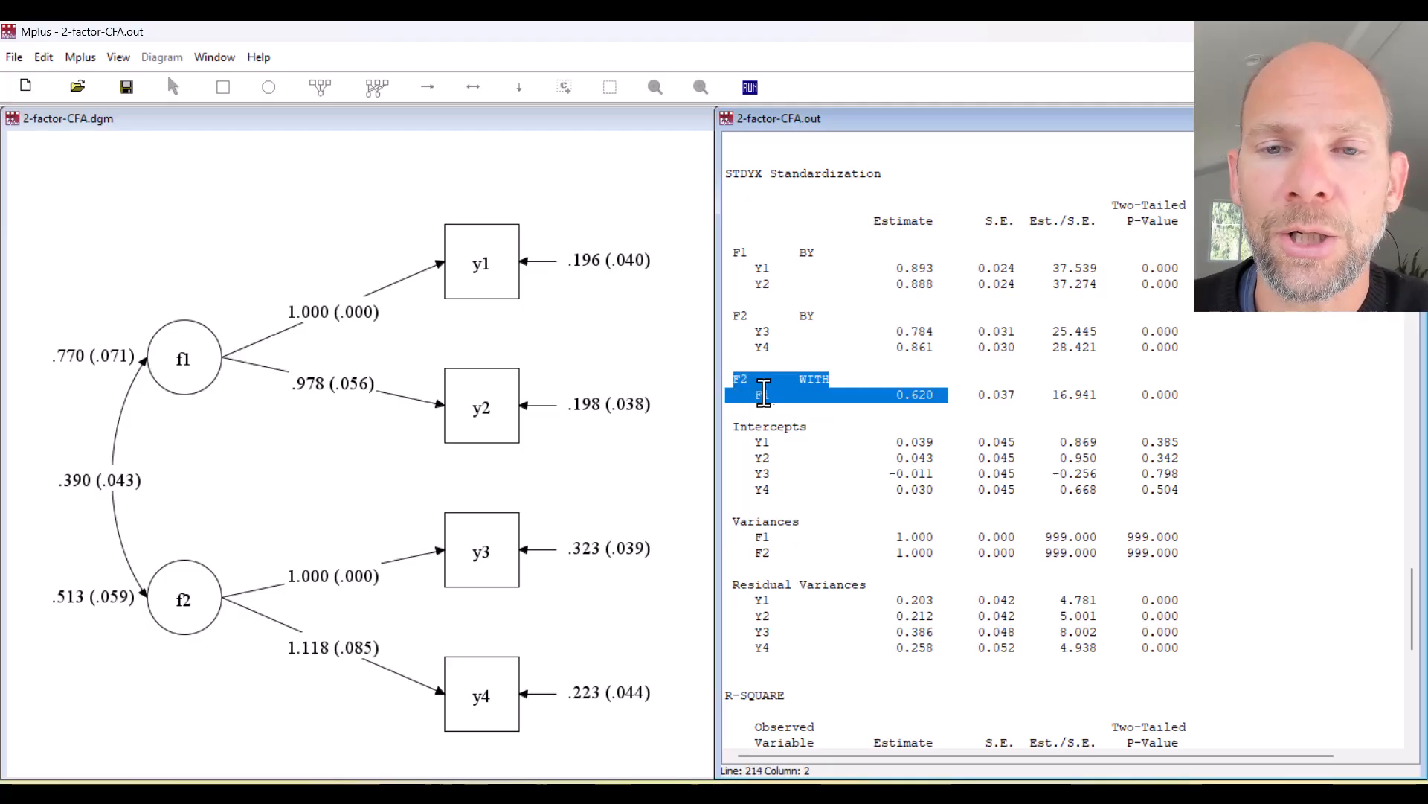
left_click(935, 402)
left_click_drag(902, 397, 926, 395)
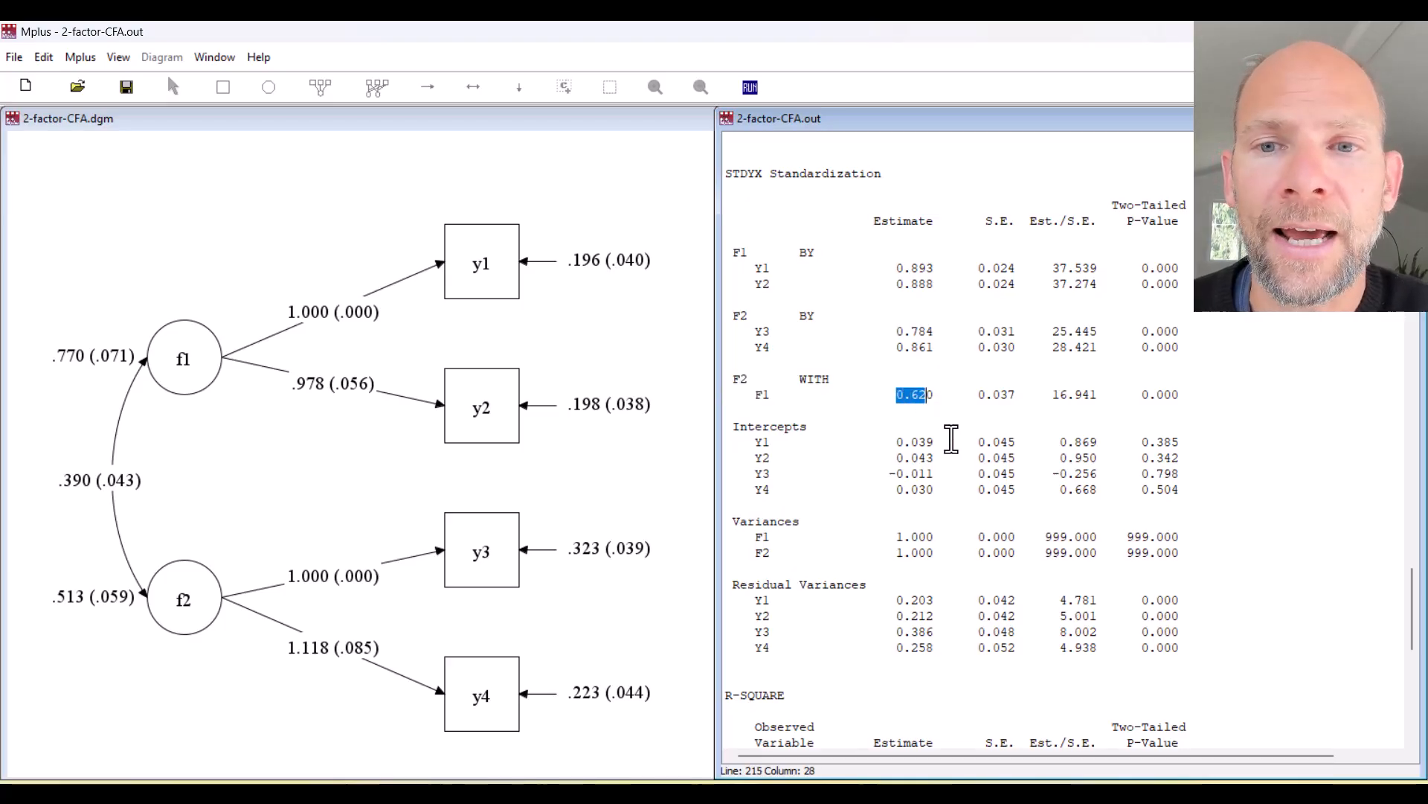
left_click(891, 397)
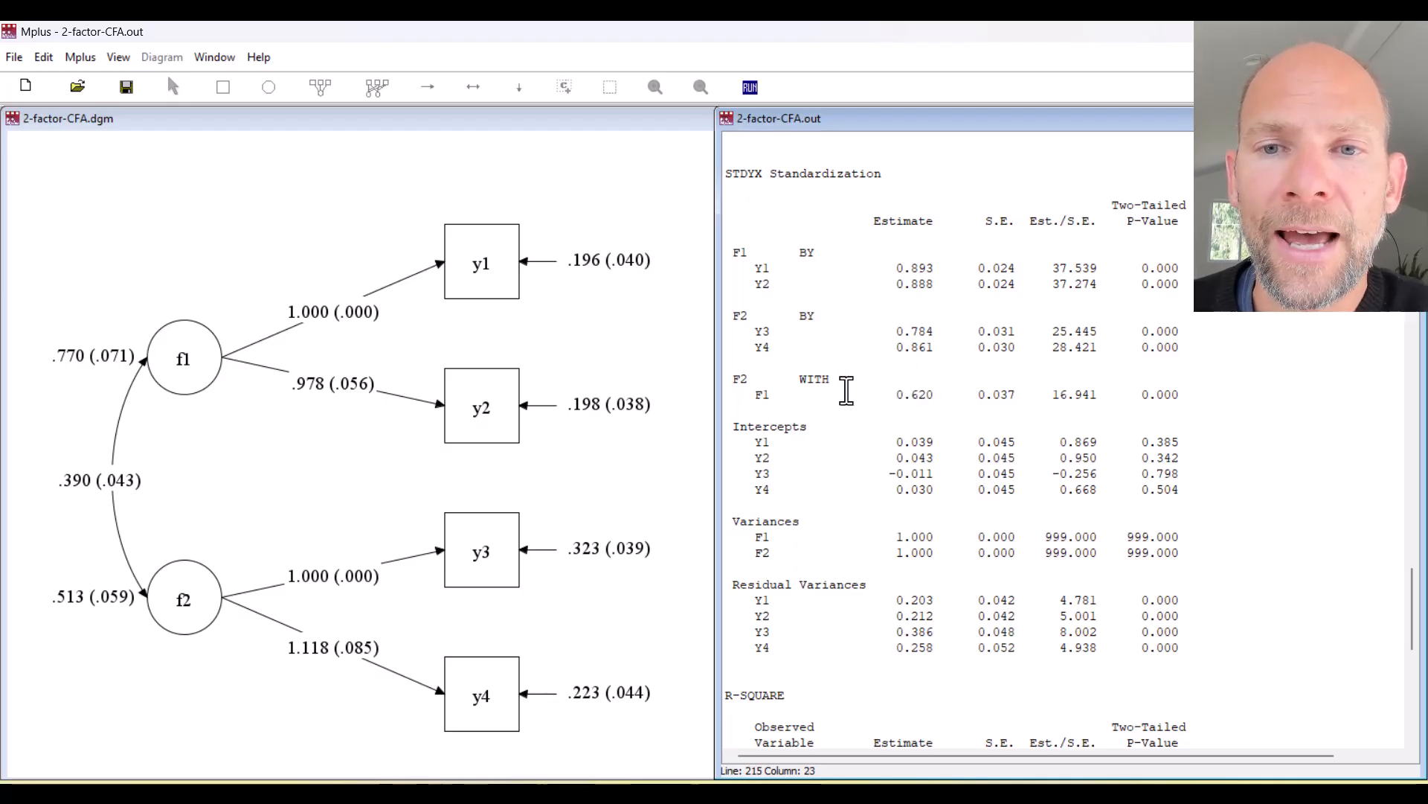
scroll(846, 391, "up", 20)
Scroll to the STDYX Standardization results and highlight the F2 WITH F1 correlation of 0.620.
scroll(899, 525, "down", 4)
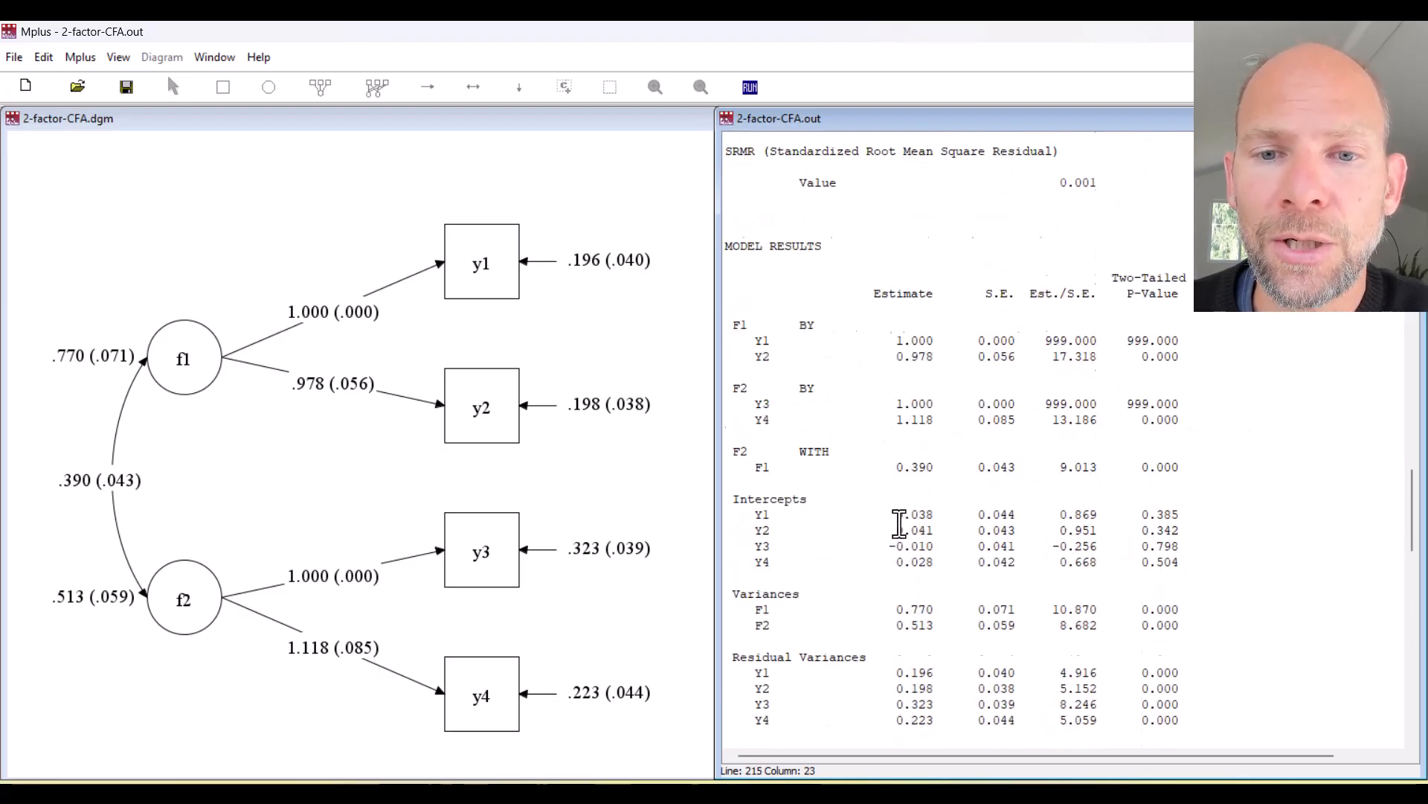
left_click_drag(934, 468, 727, 451)
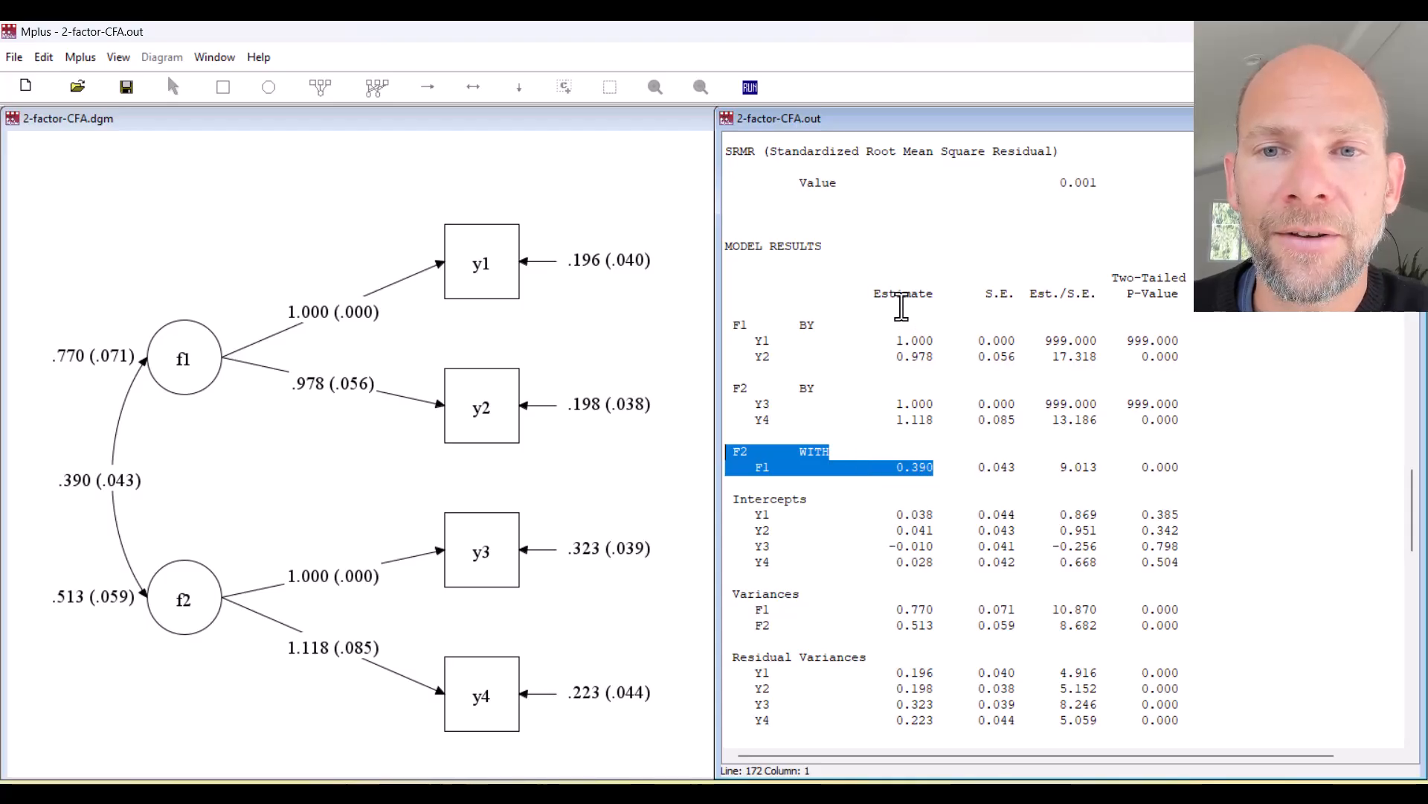
scroll(814, 295, "down", 15)
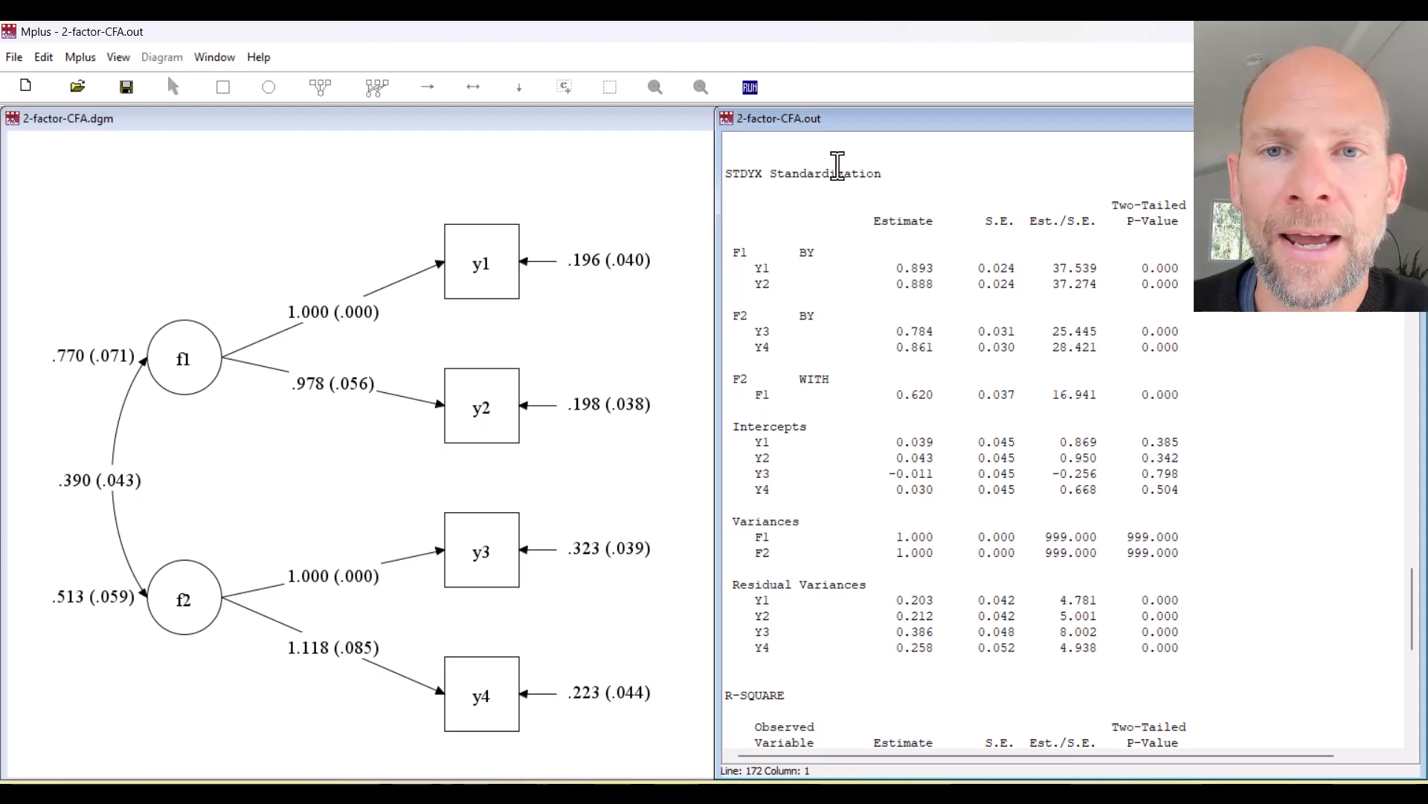
left_click_drag(940, 394, 830, 378)
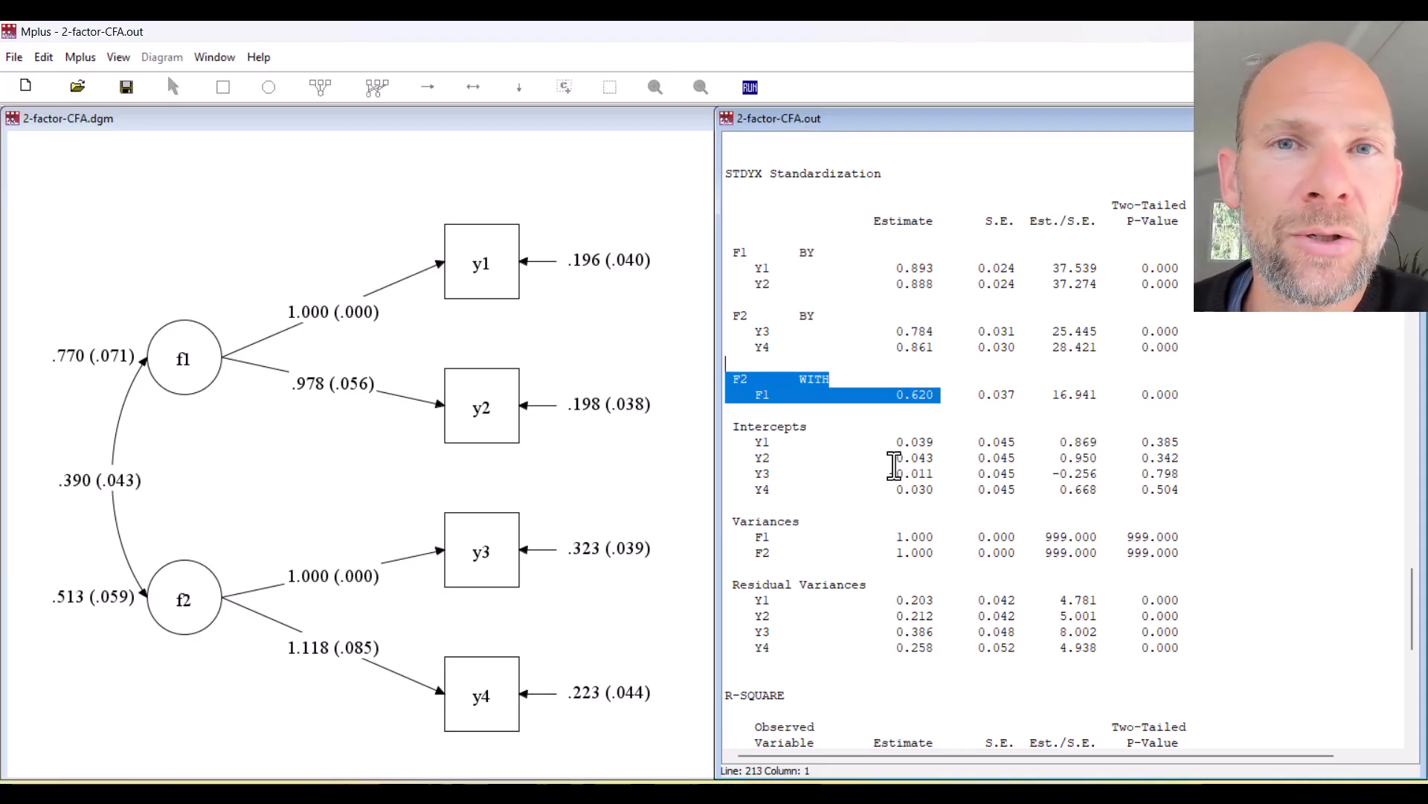
Maximize the path diagram and switch it to STDYX standardized estimates.
left_click(119, 58)
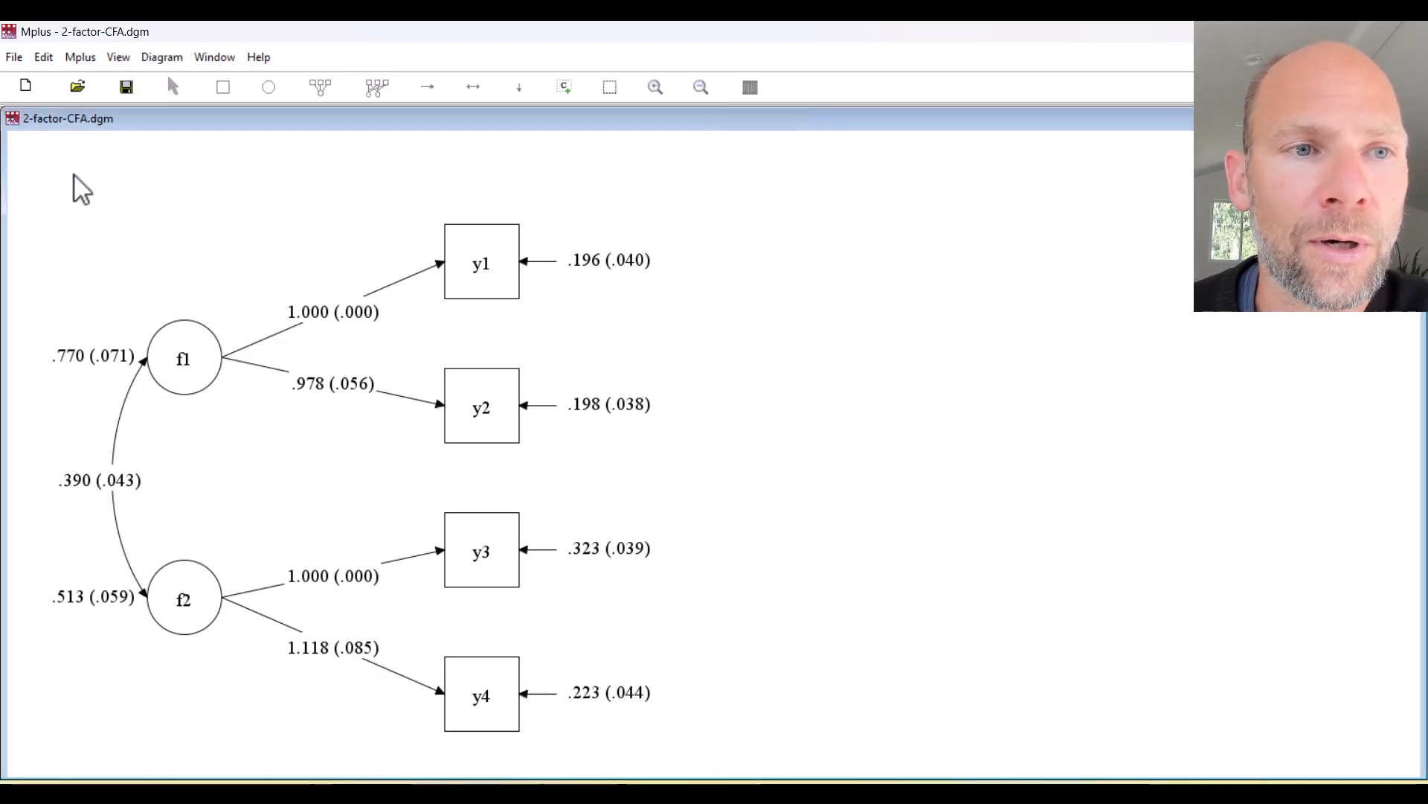
left_click(121, 58)
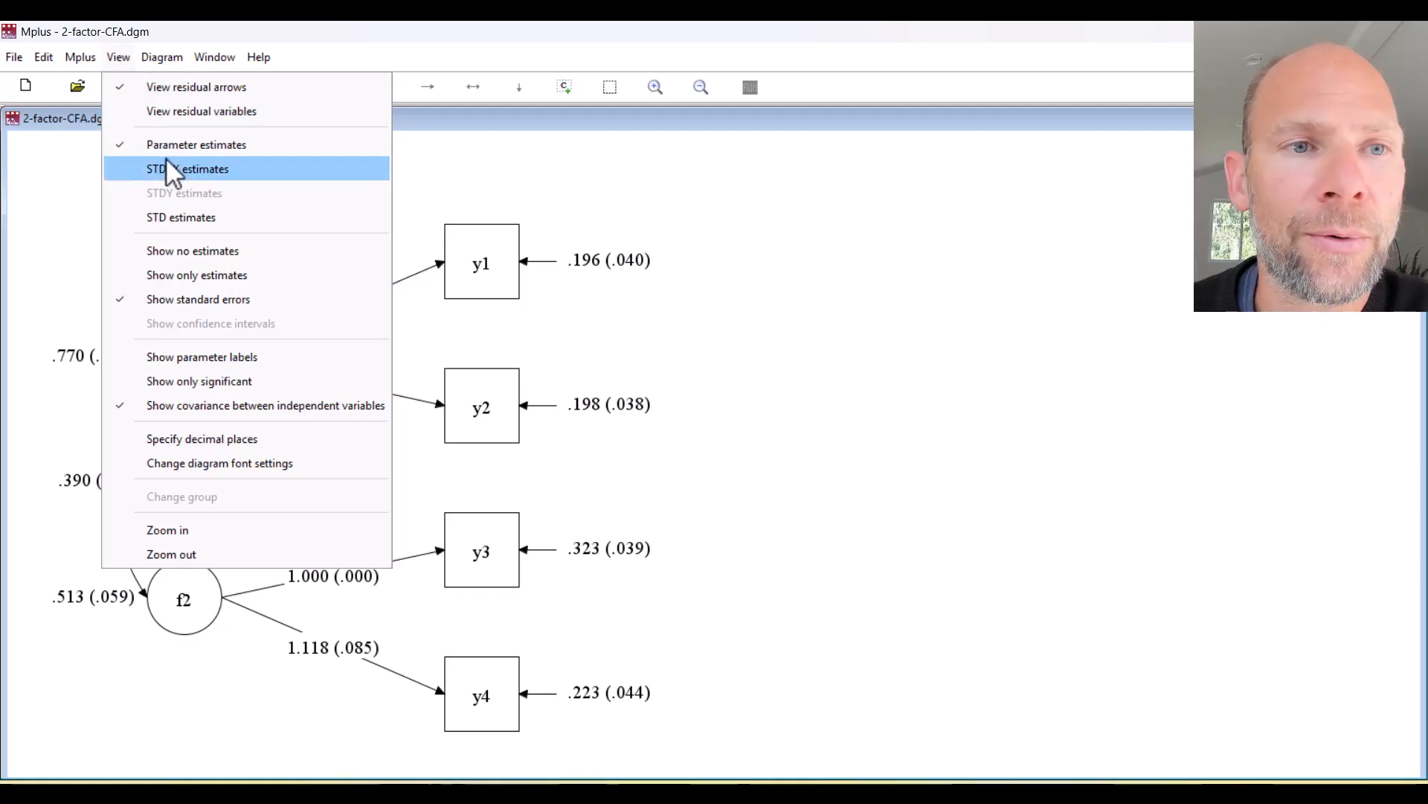
left_click(216, 170)
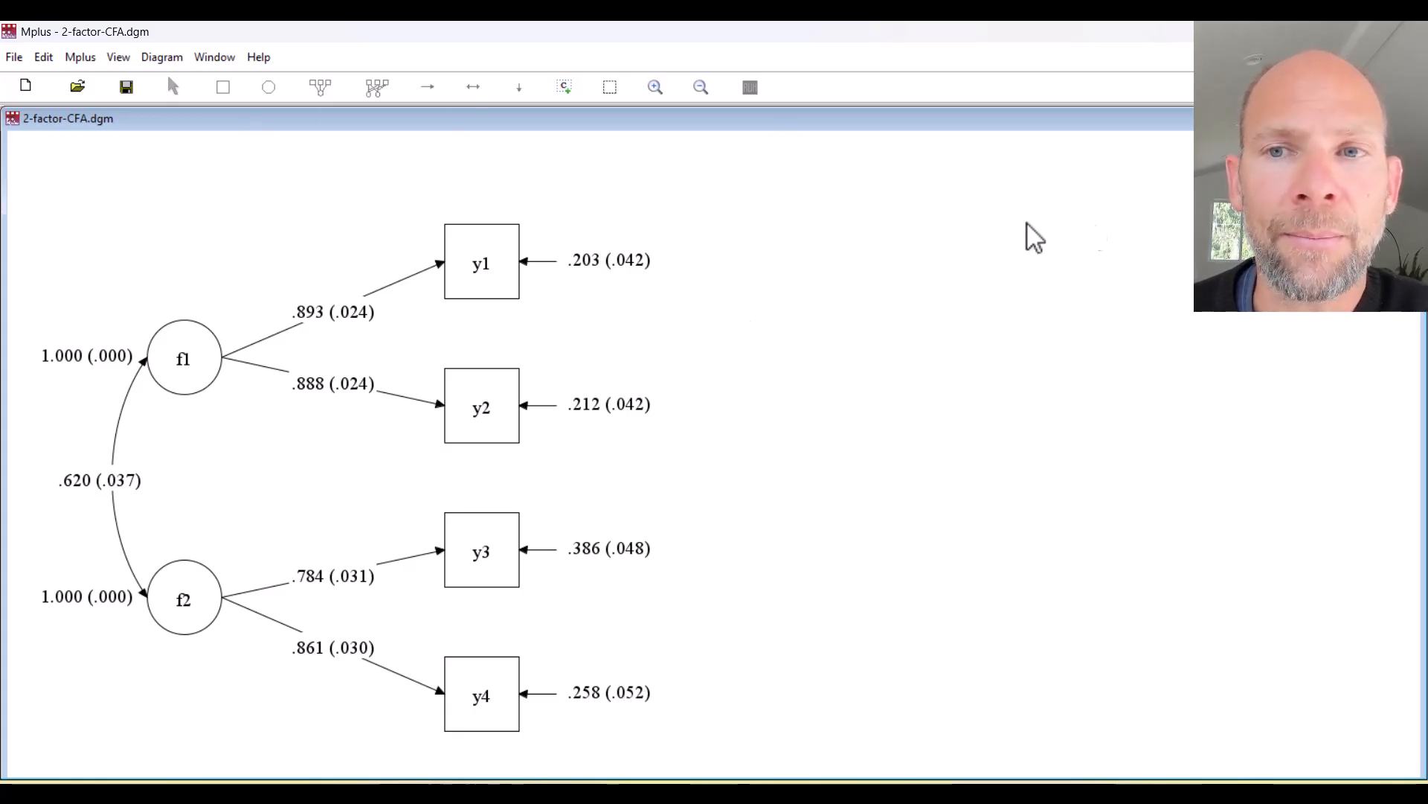
left_click(220, 56)
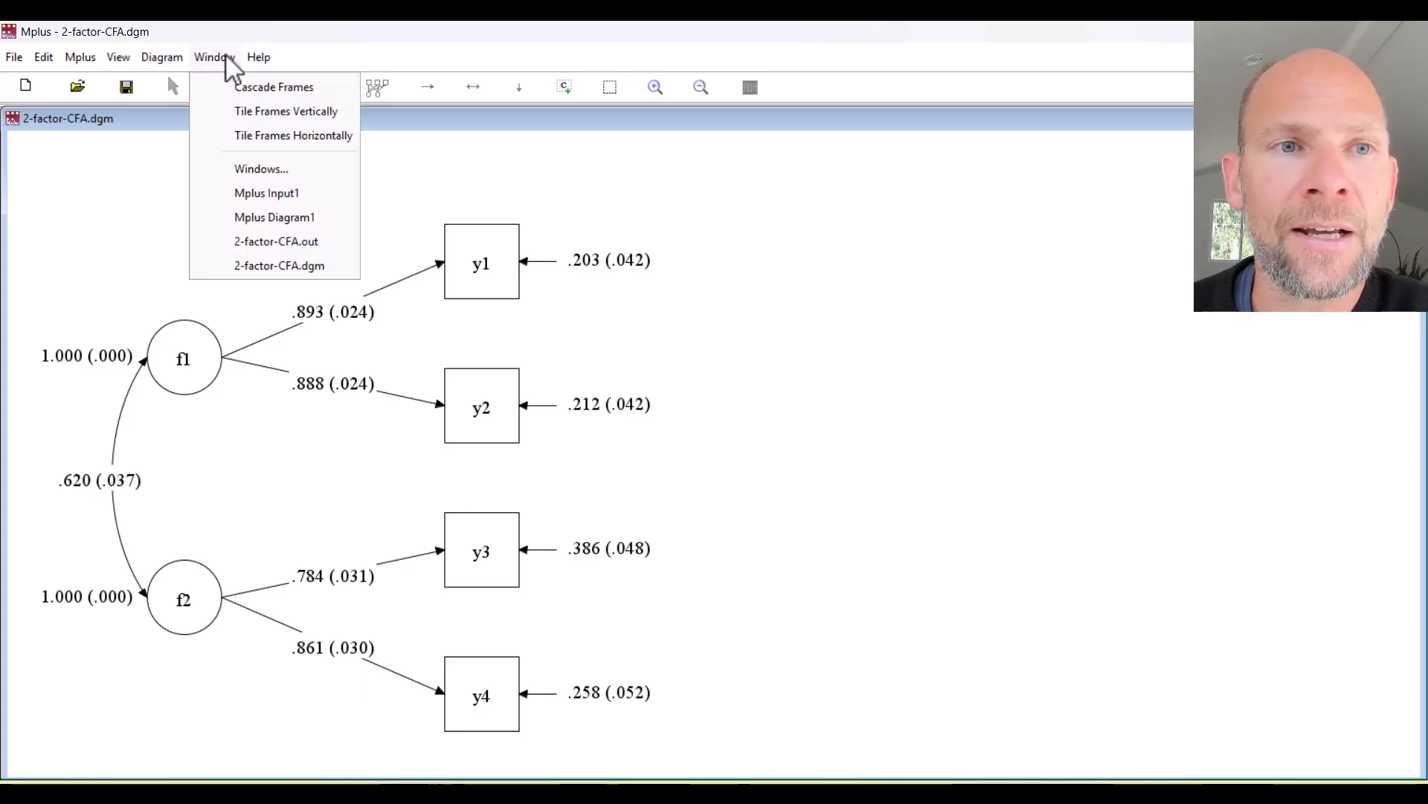
Bring 2-factor-CFA.out beside the diagram and highlight the Y1 R-square of 0.797.
left_click(266, 243)
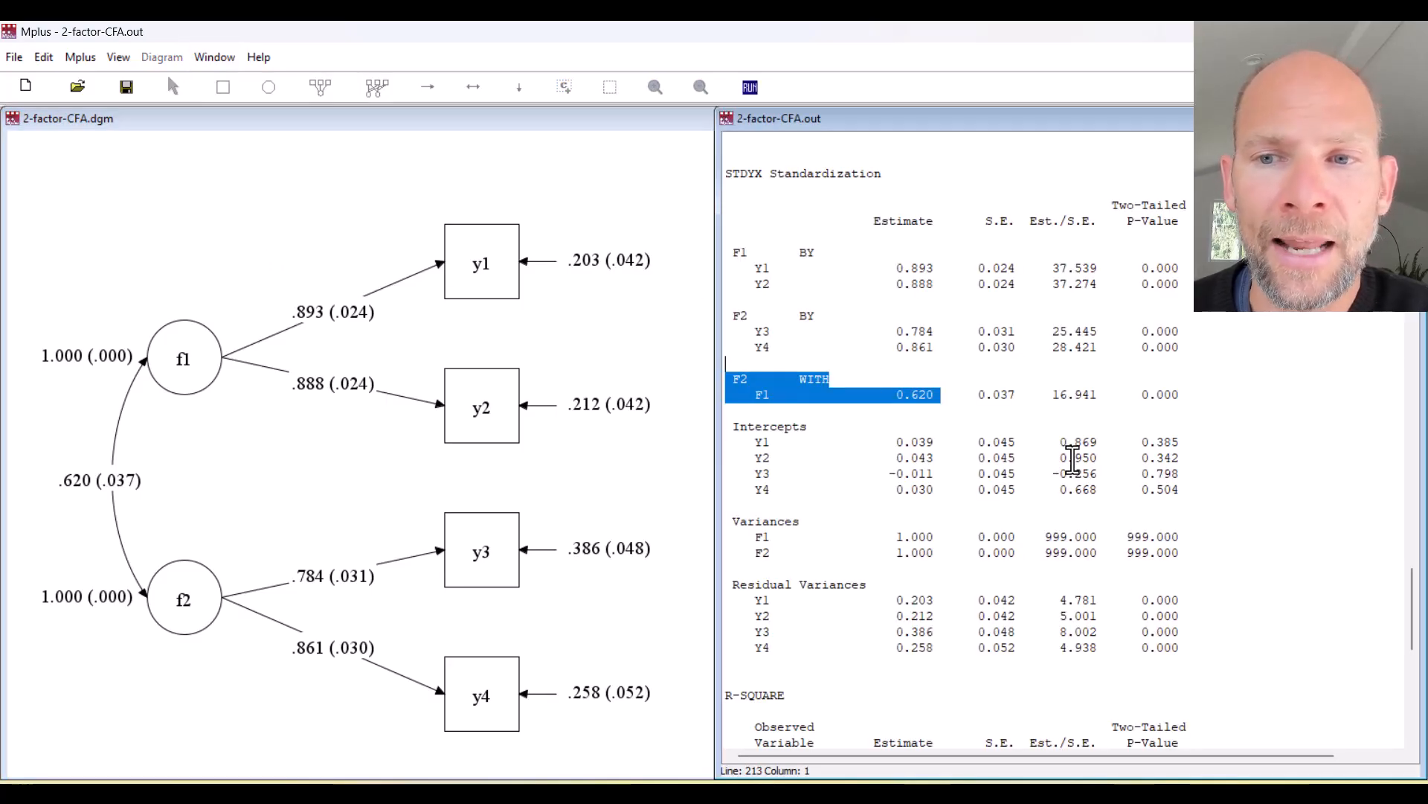
scroll(1030, 409, "down", 8)
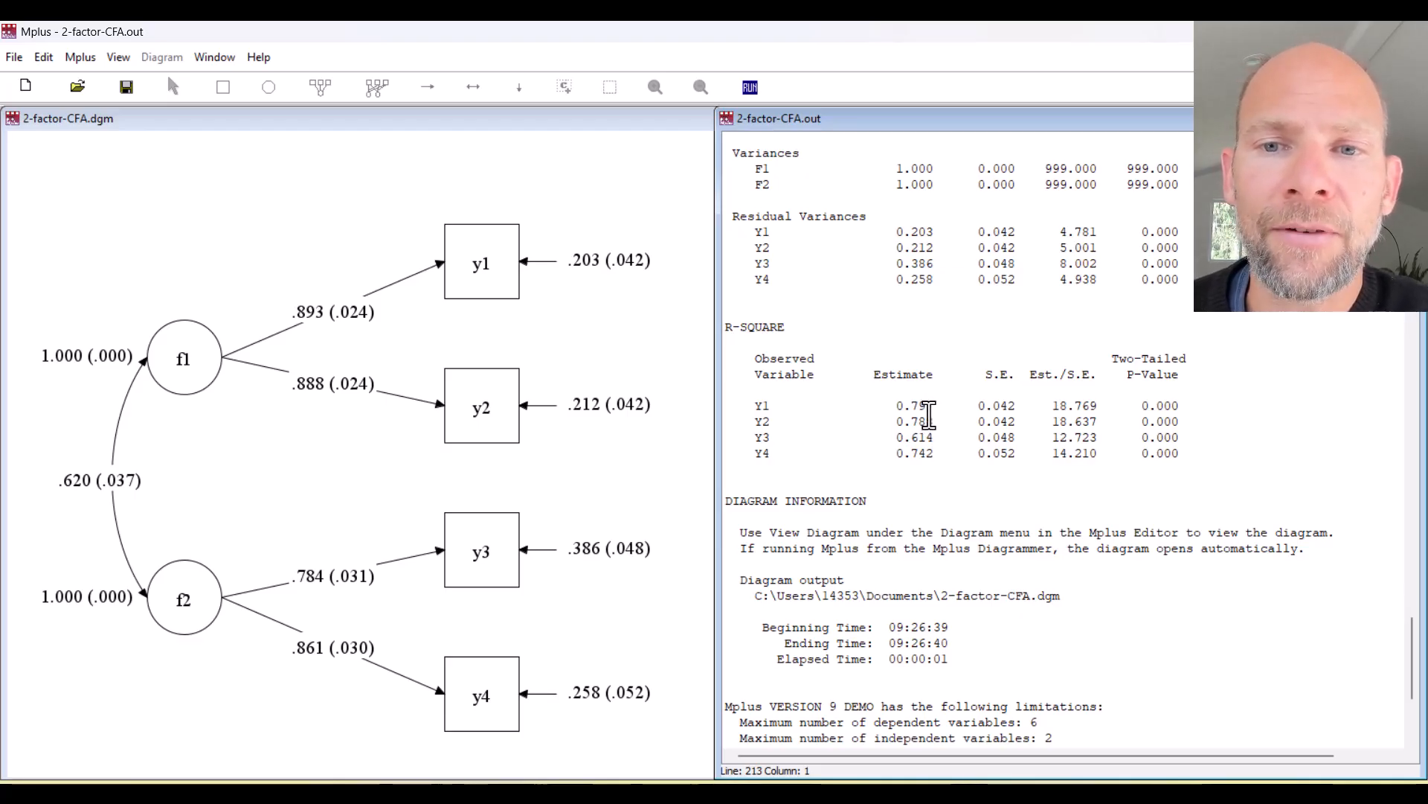
left_click_drag(936, 405, 891, 407)
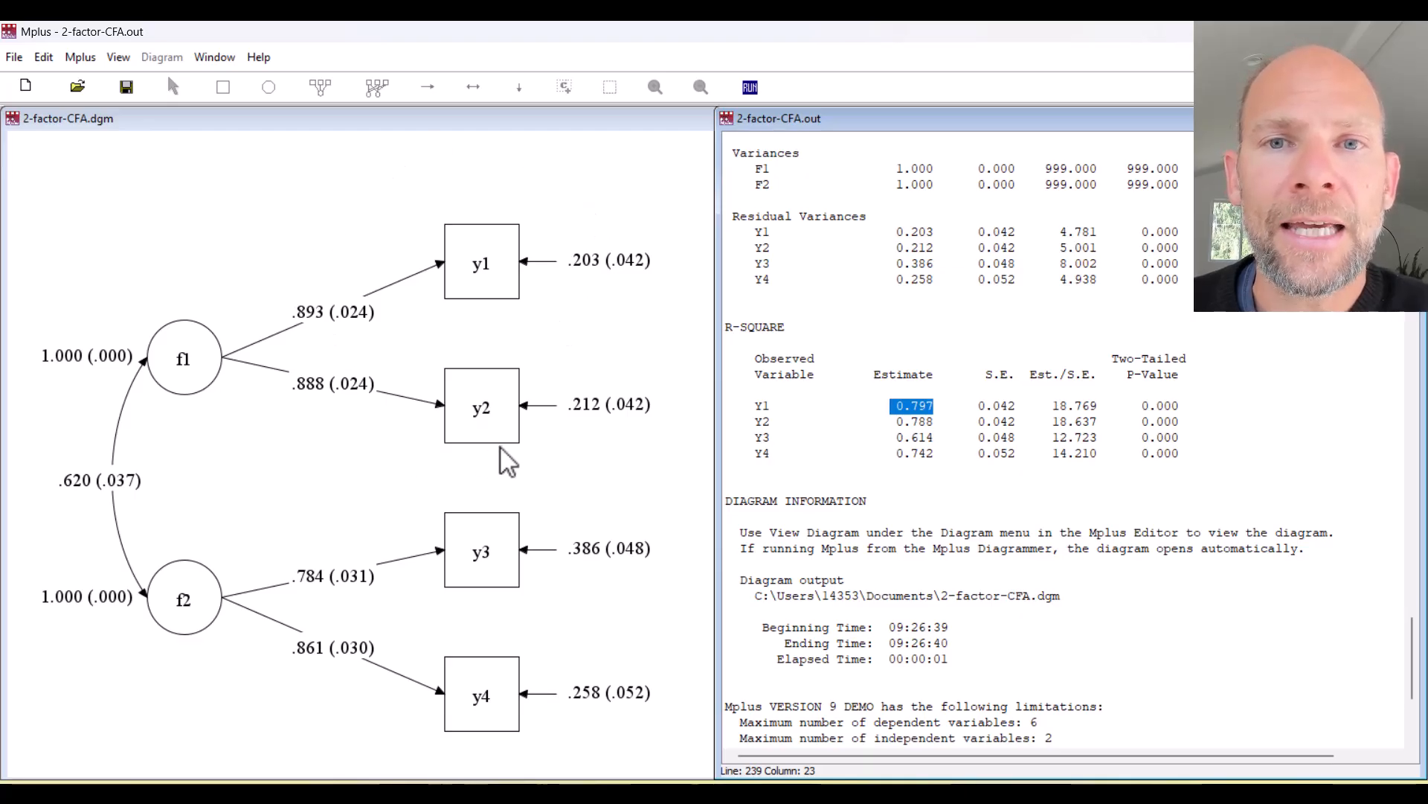
scroll(1116, 238, "up", 3)
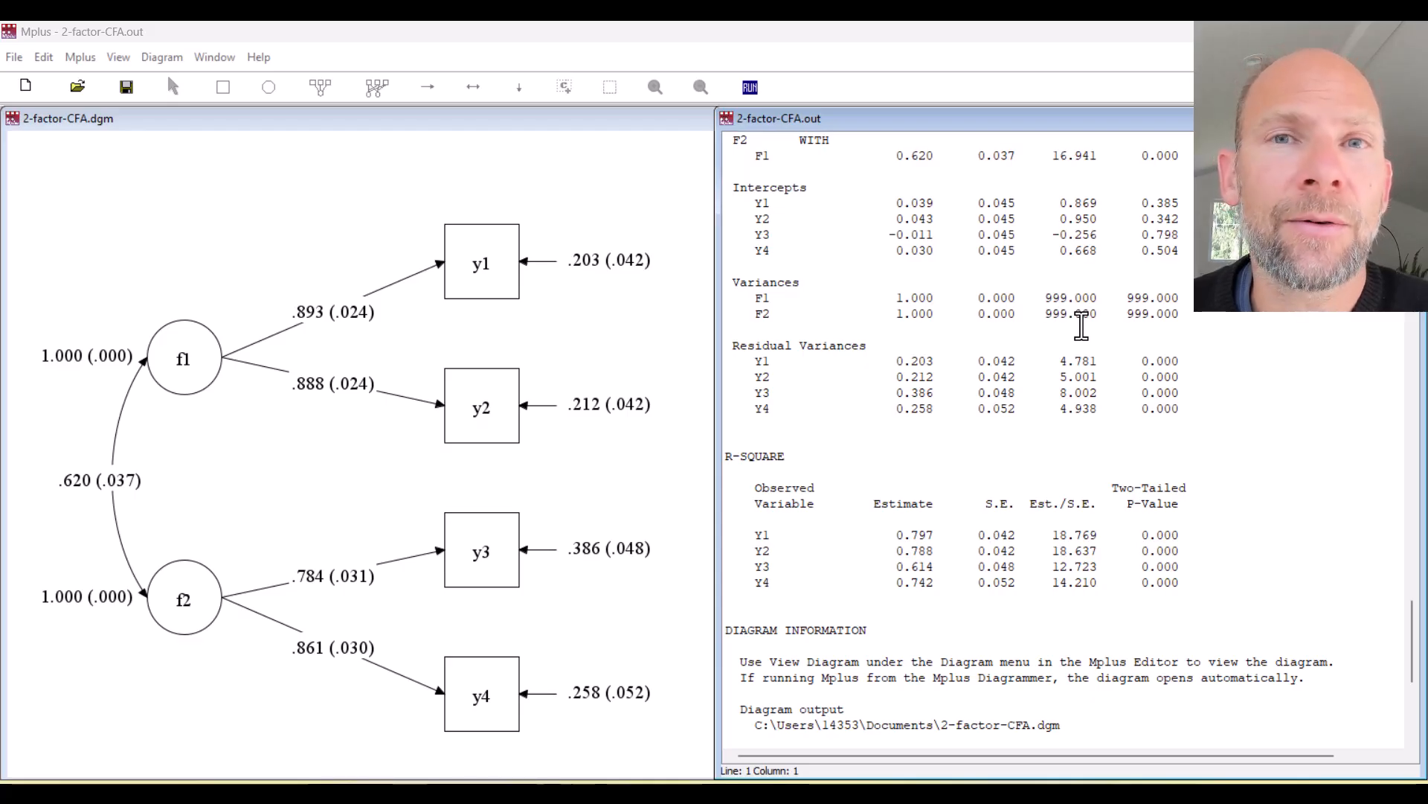
Bring the 2-factor-CFA.inp input file forward through the Windows chooser.
left_click(215, 58)
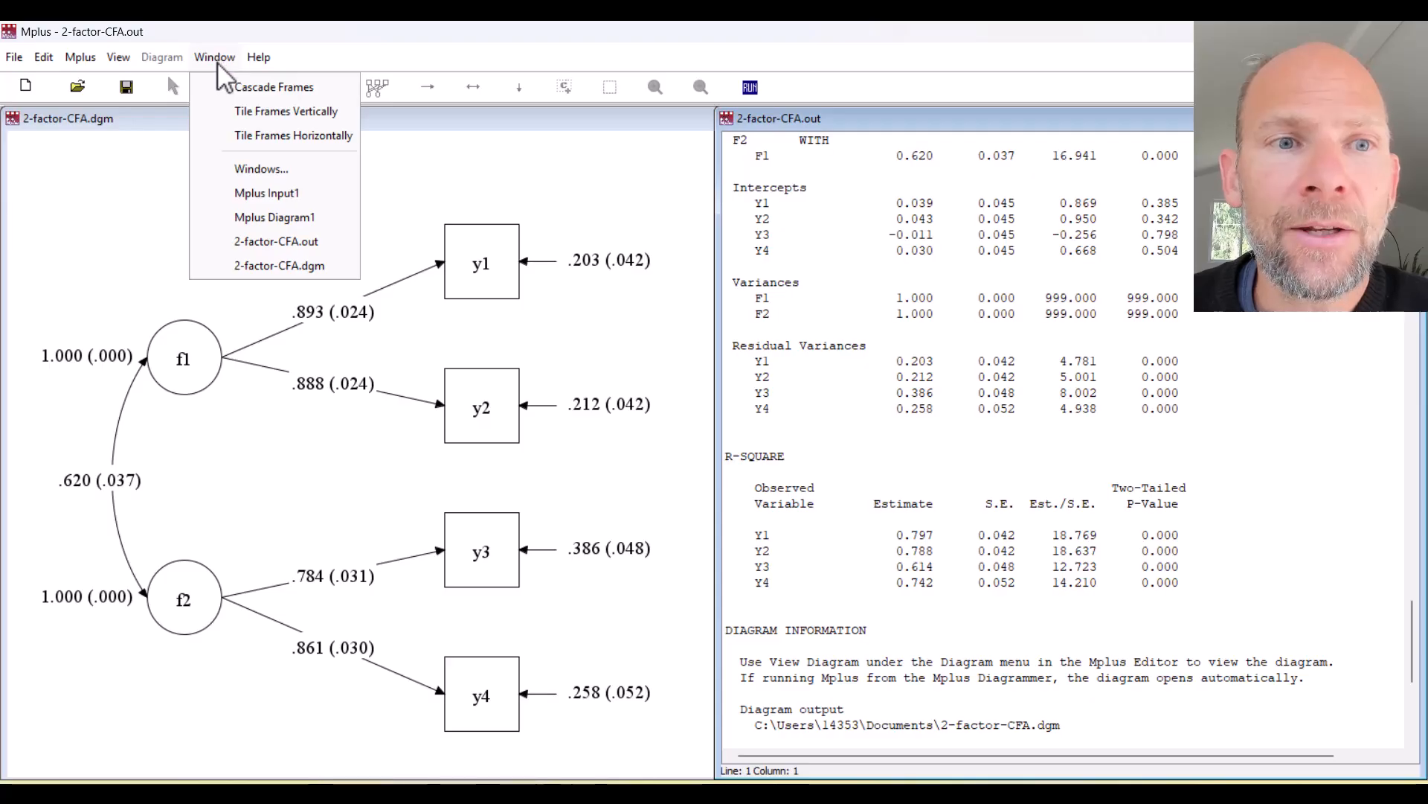
left_click(253, 167)
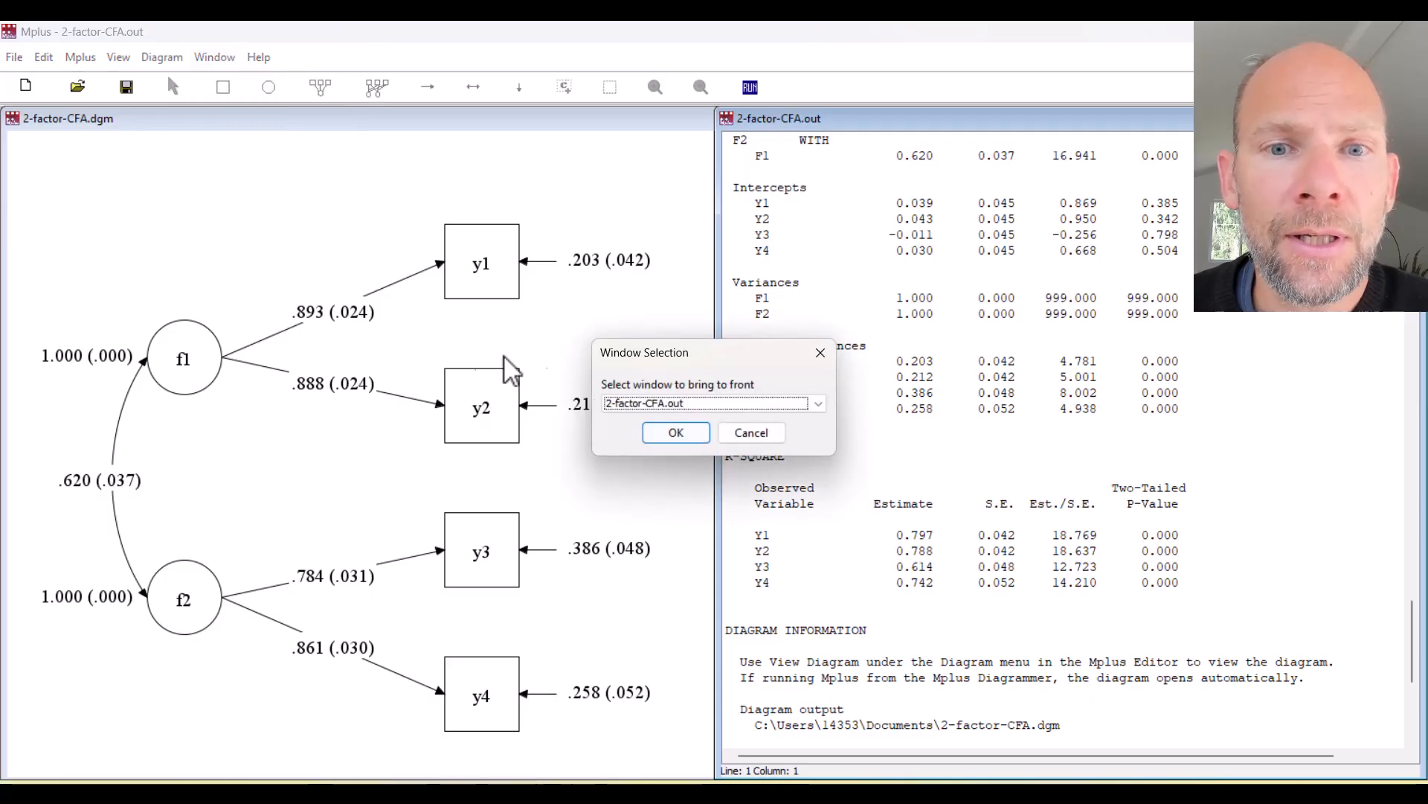
left_click(721, 405)
left_click(715, 443)
left_click(661, 431)
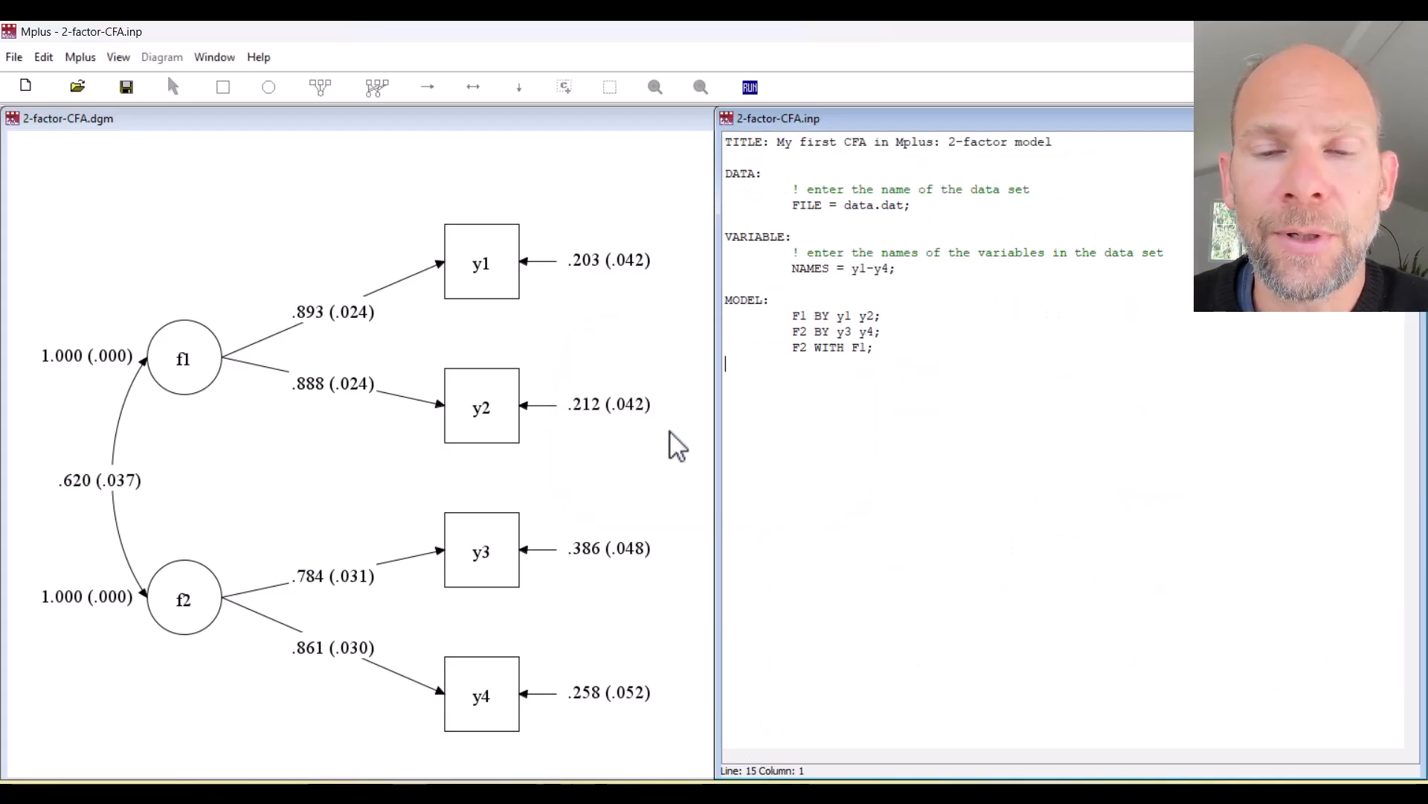